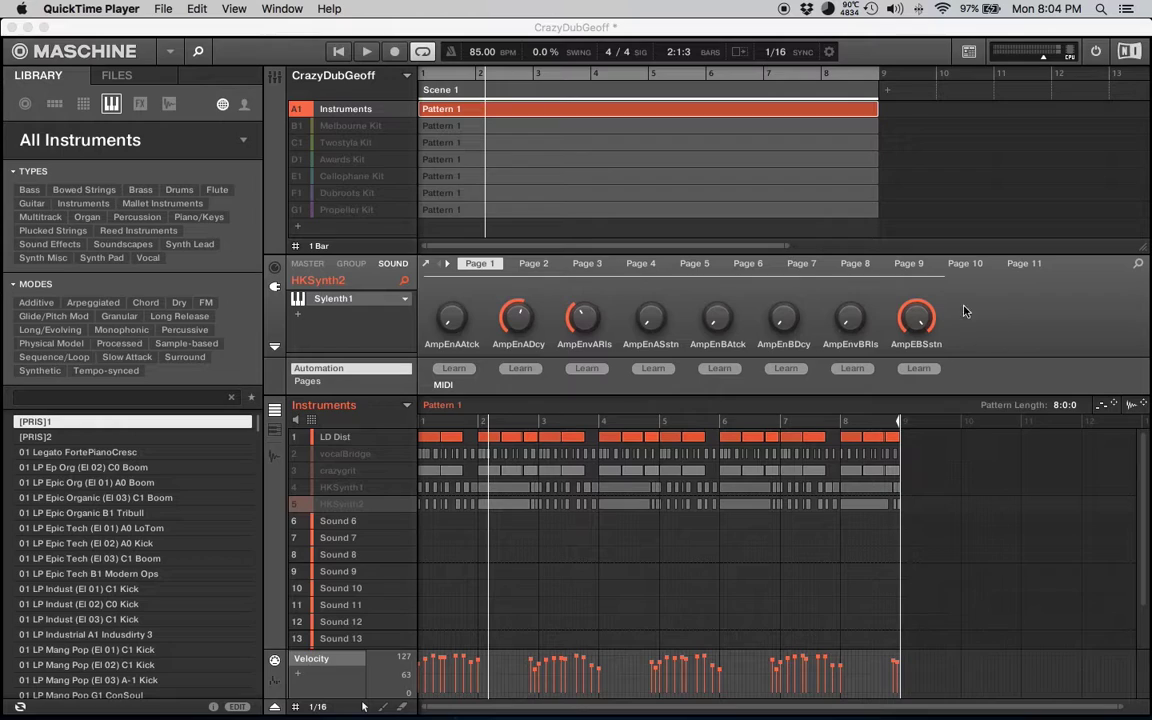
Step: Bring Maschine 2 forward and look through the Instruments, Propeller, Melbourne, Twostyla and Awards Kit groups
{"action": "left_click", "coordinate": [365, 121]}
{"action": "left_click", "coordinate": [366, 112]}
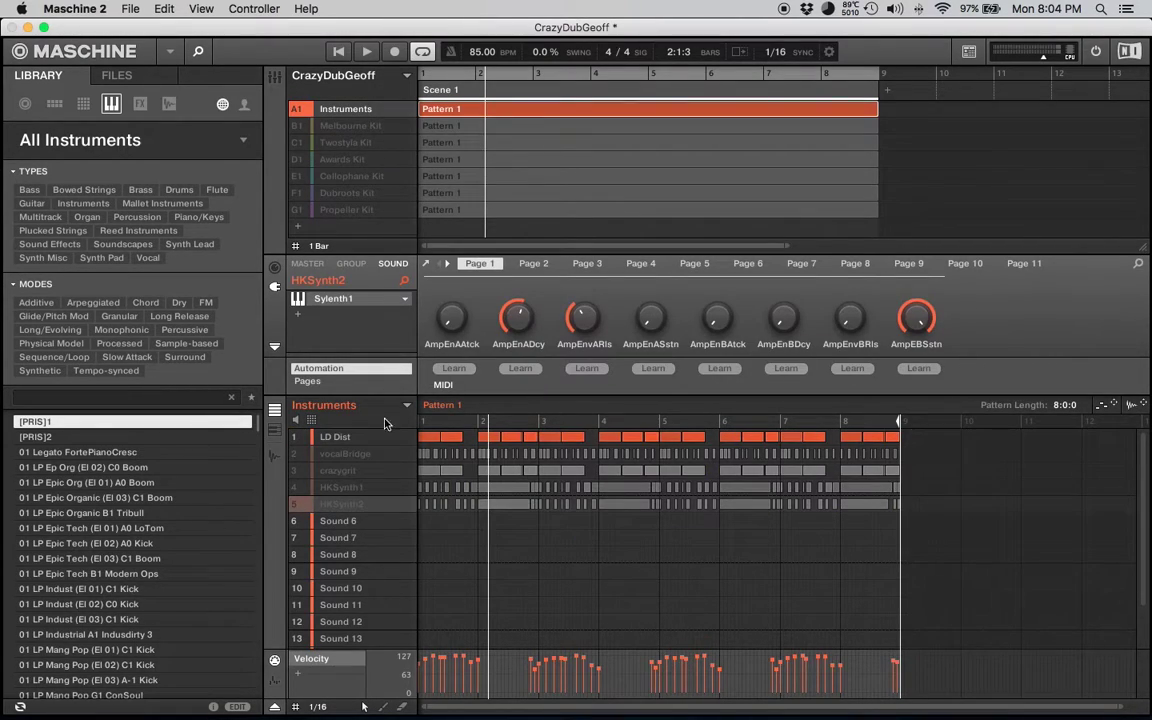
{"action": "left_click", "coordinate": [360, 209]}
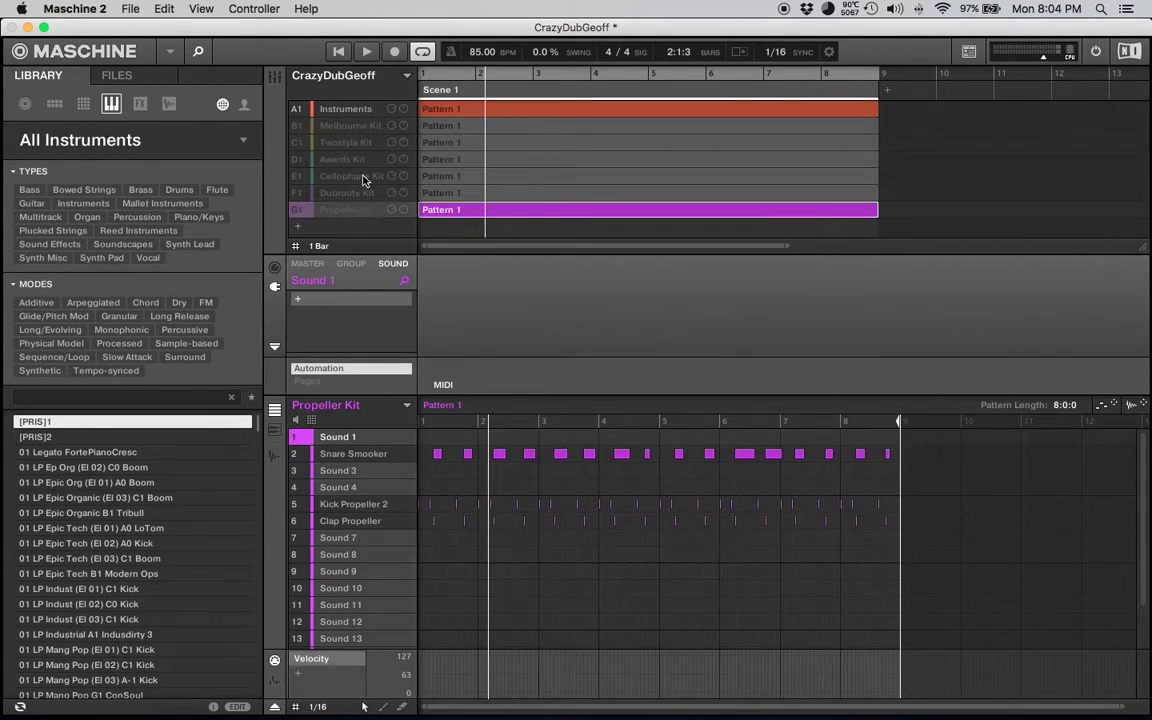
{"action": "left_click", "coordinate": [350, 125]}
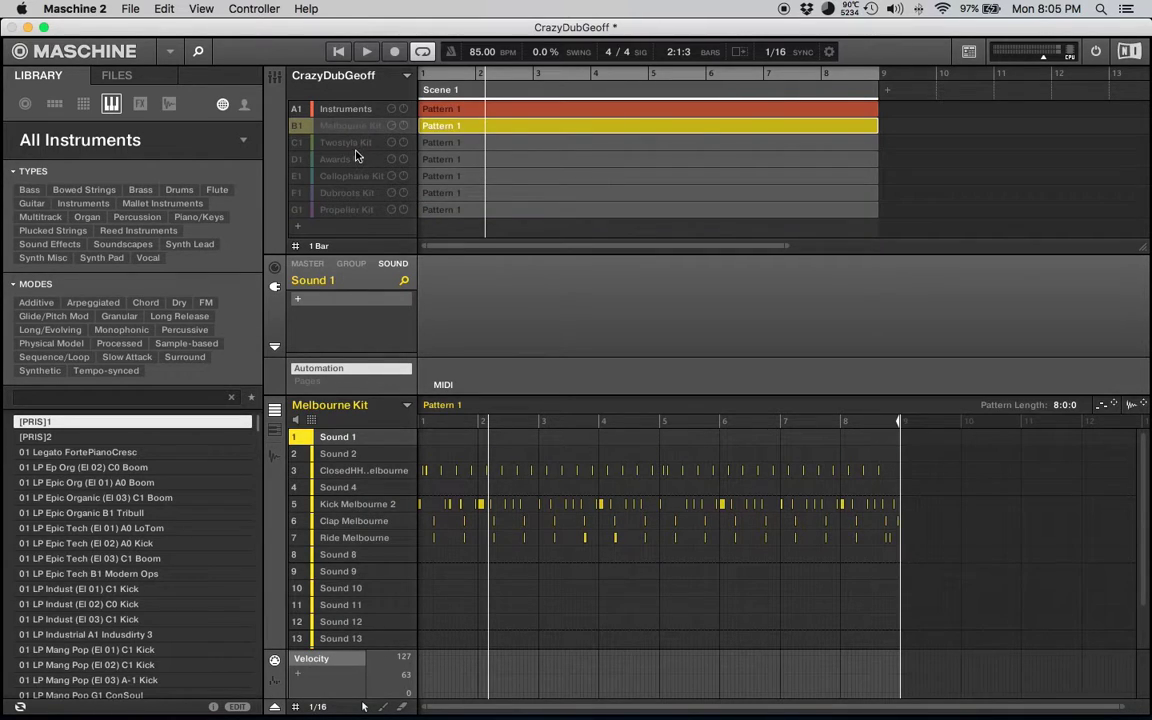
{"action": "left_click", "coordinate": [355, 142]}
{"action": "left_click", "coordinate": [355, 160]}
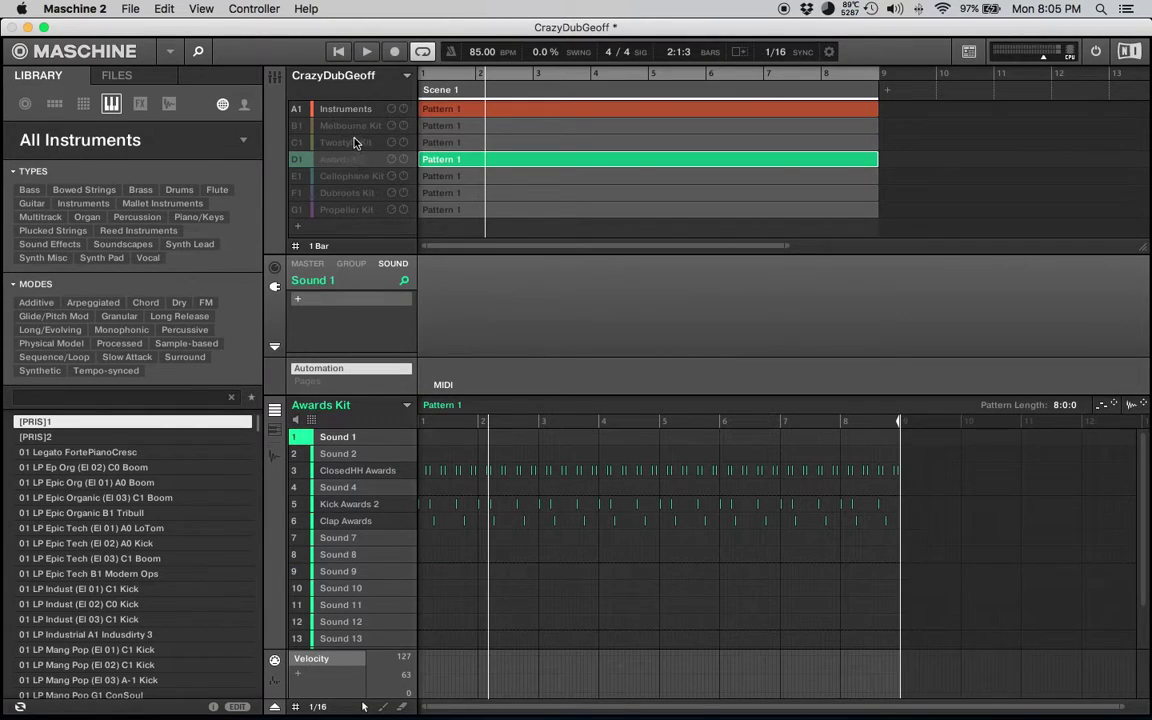
Step: Inspect the LD Dist and vocalBridge sounds in Instruments, then return to the Melbourne Kit pattern
{"action": "left_click", "coordinate": [320, 110]}
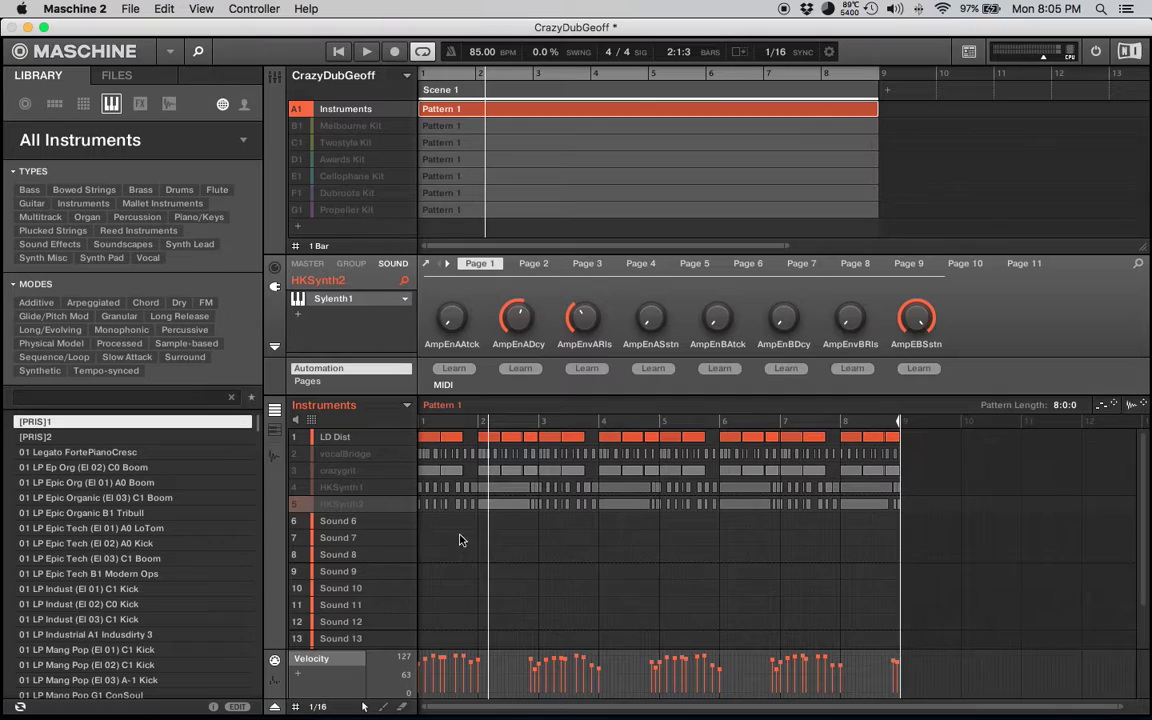
{"action": "left_click", "coordinate": [330, 437]}
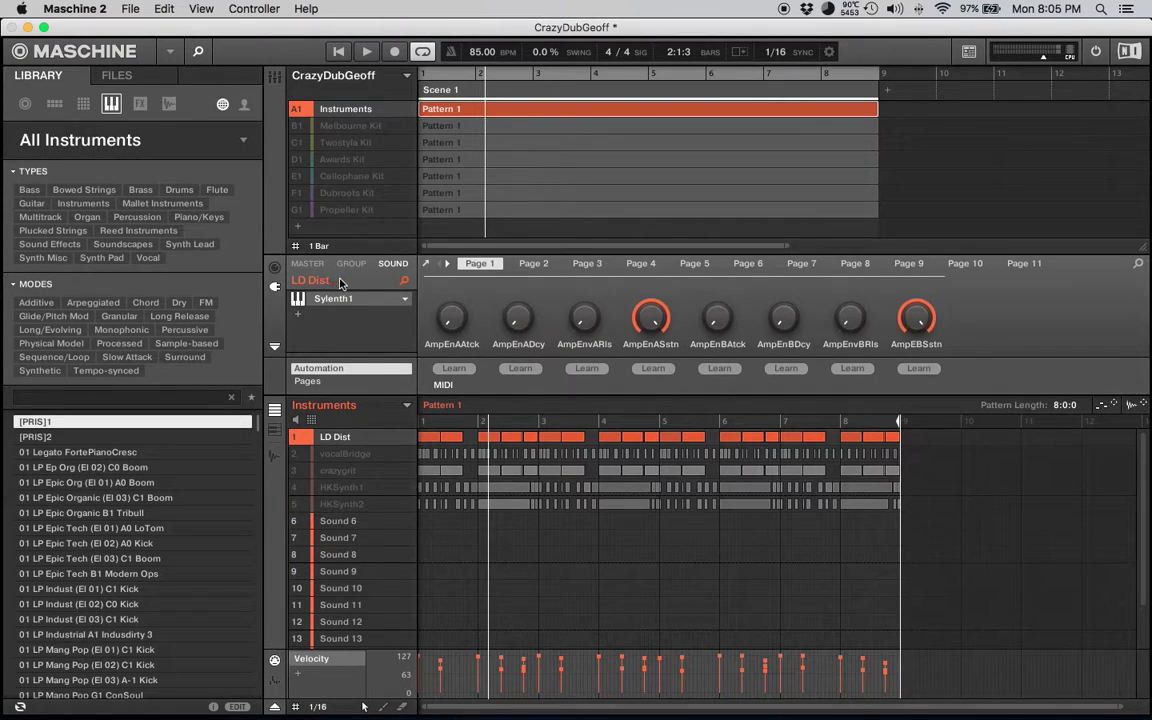
{"action": "left_click", "coordinate": [342, 454]}
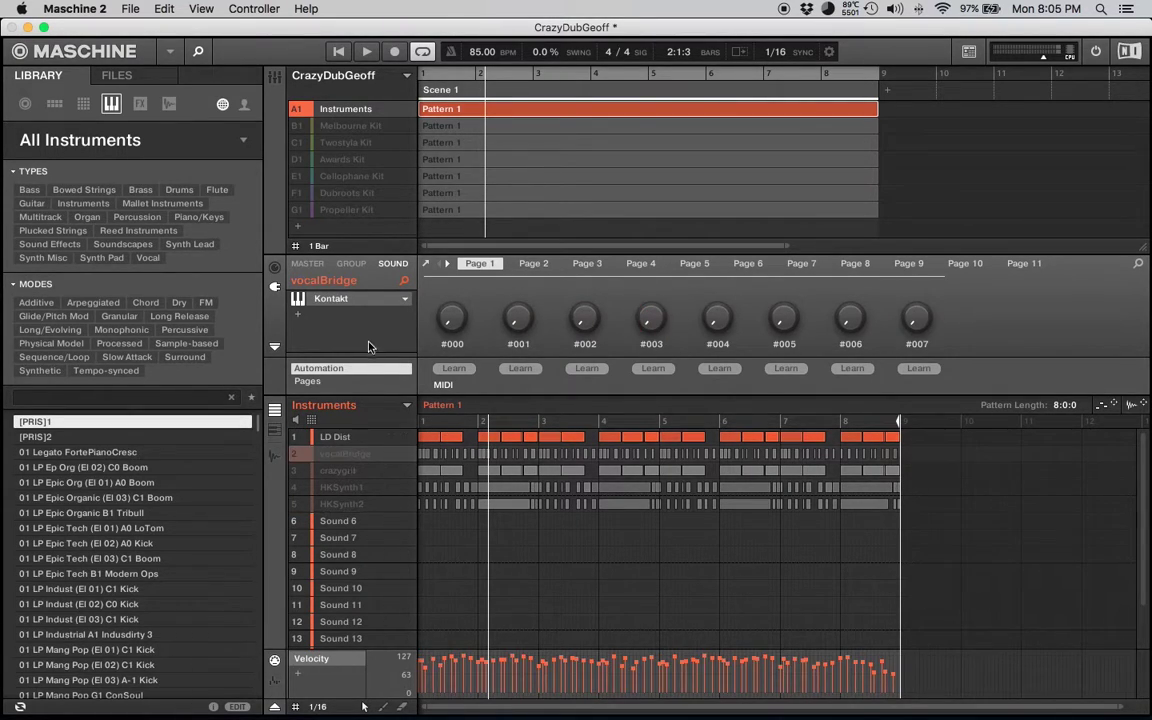
{"action": "left_click", "coordinate": [360, 127]}
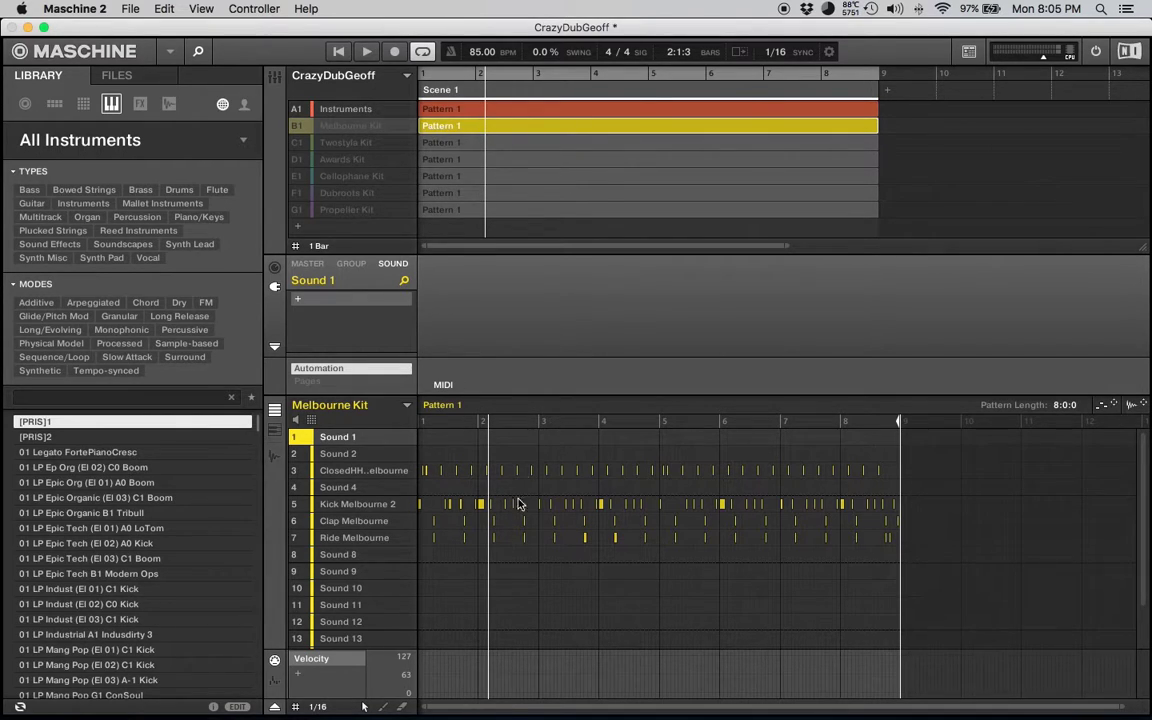
Step: Select the Melbourne Kit's empty Sound 8 slot and reset it
{"action": "scroll", "coordinate": [320, 548], "scroll_direction": "down", "scroll_amount": 3}
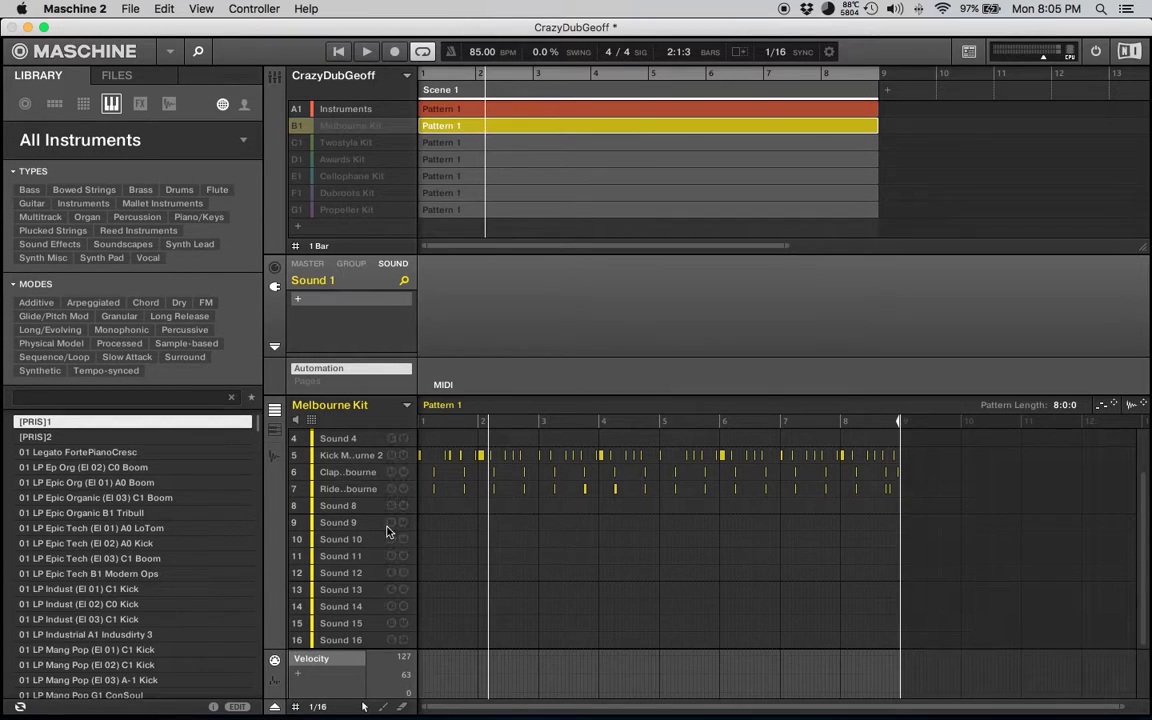
{"action": "left_click", "coordinate": [345, 506]}
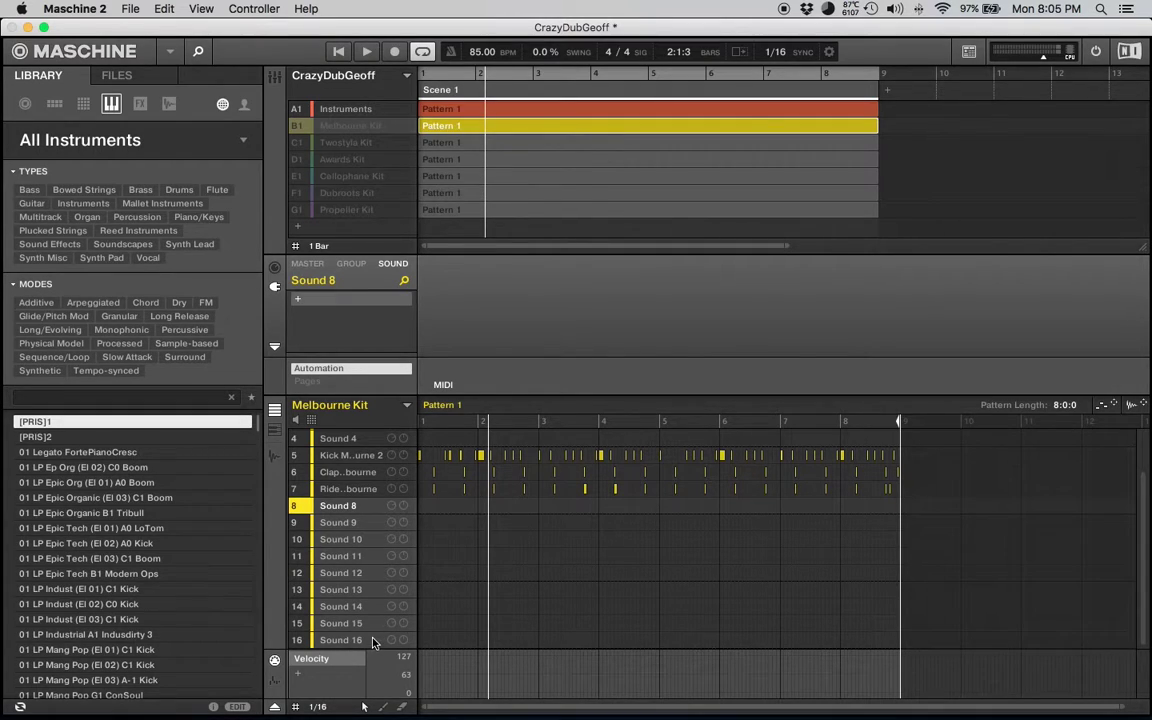
{"action": "right_click", "coordinate": [353, 515]}
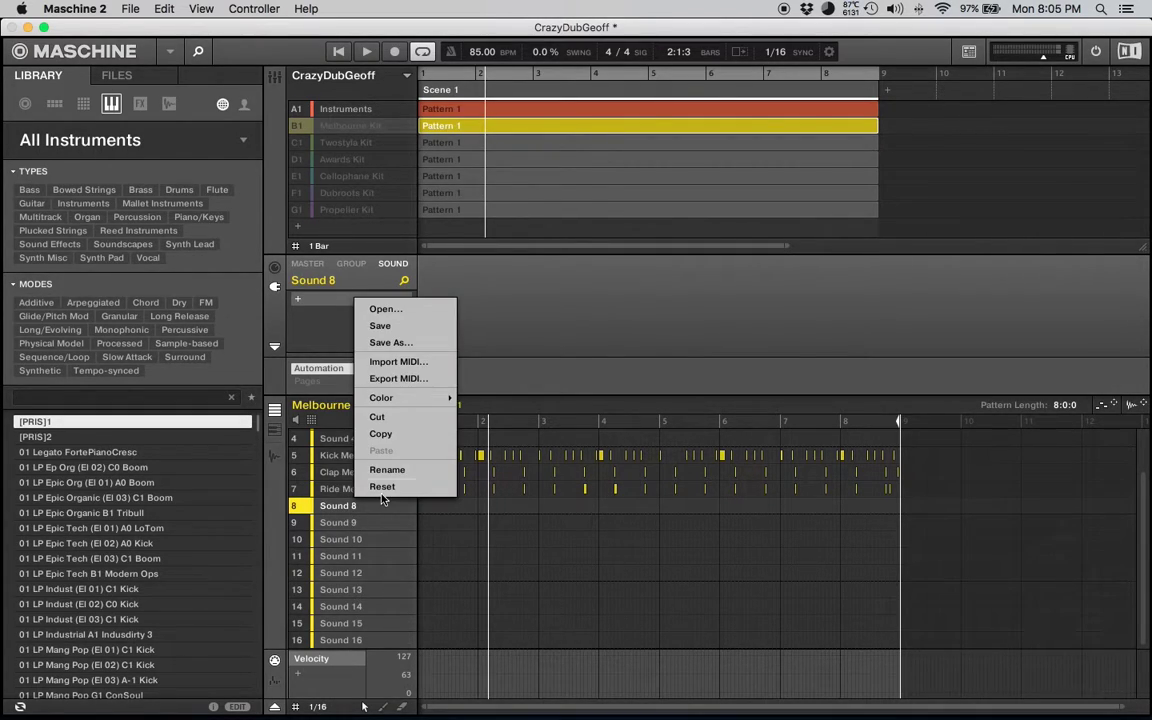
{"action": "left_click", "coordinate": [385, 486]}
{"action": "scroll", "coordinate": [381, 584], "scroll_direction": "up", "scroll_amount": 3}
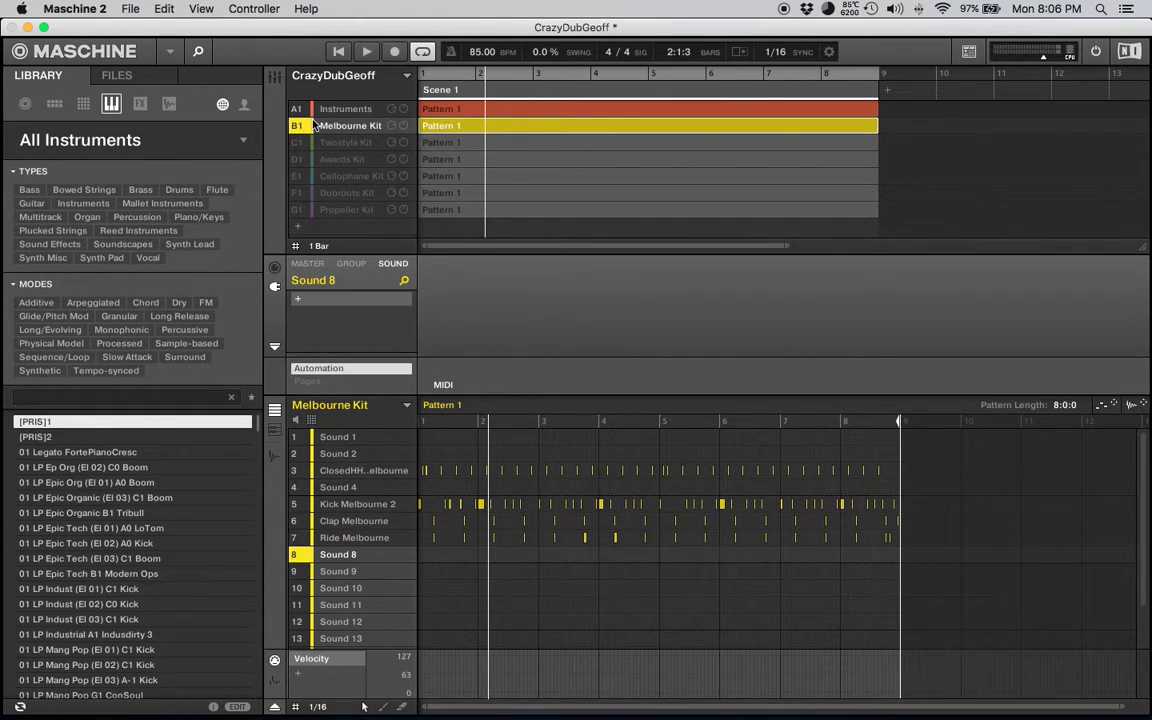
Step: While the song plays, unmute HKSynth2 and the Twostyla, Awards, Cellophane, Dubroots and Propeller Kit groups
{"action": "left_click", "coordinate": [363, 110]}
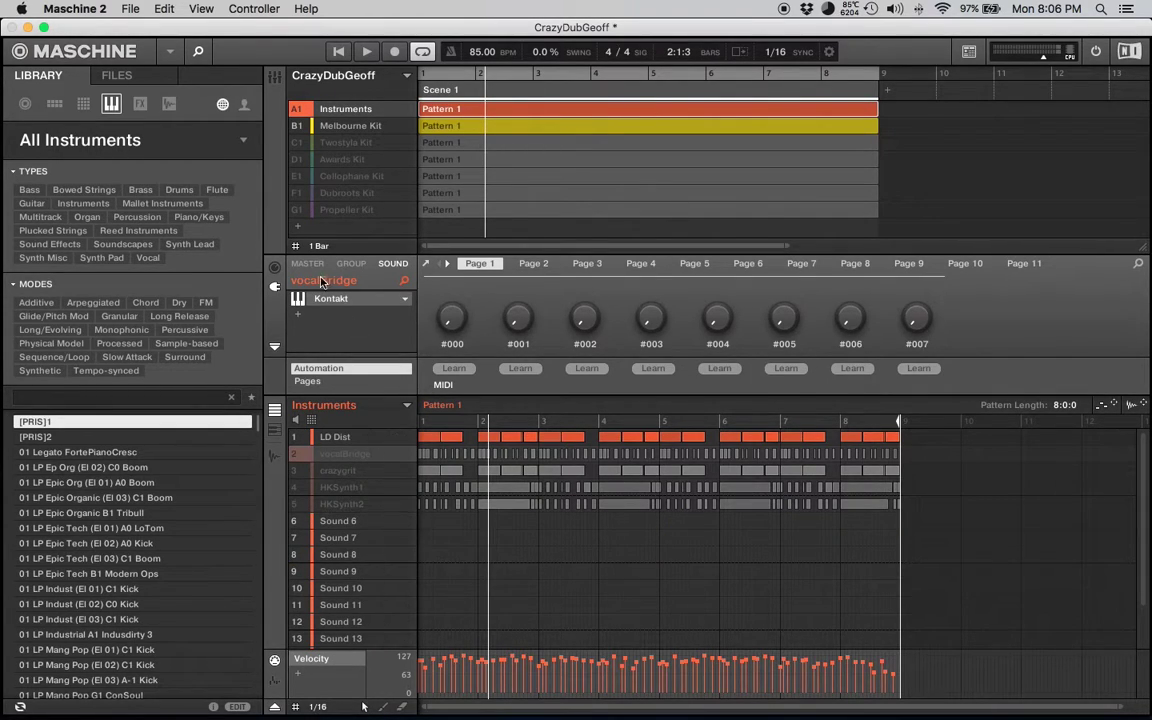
{"action": "key", "text": "space"}
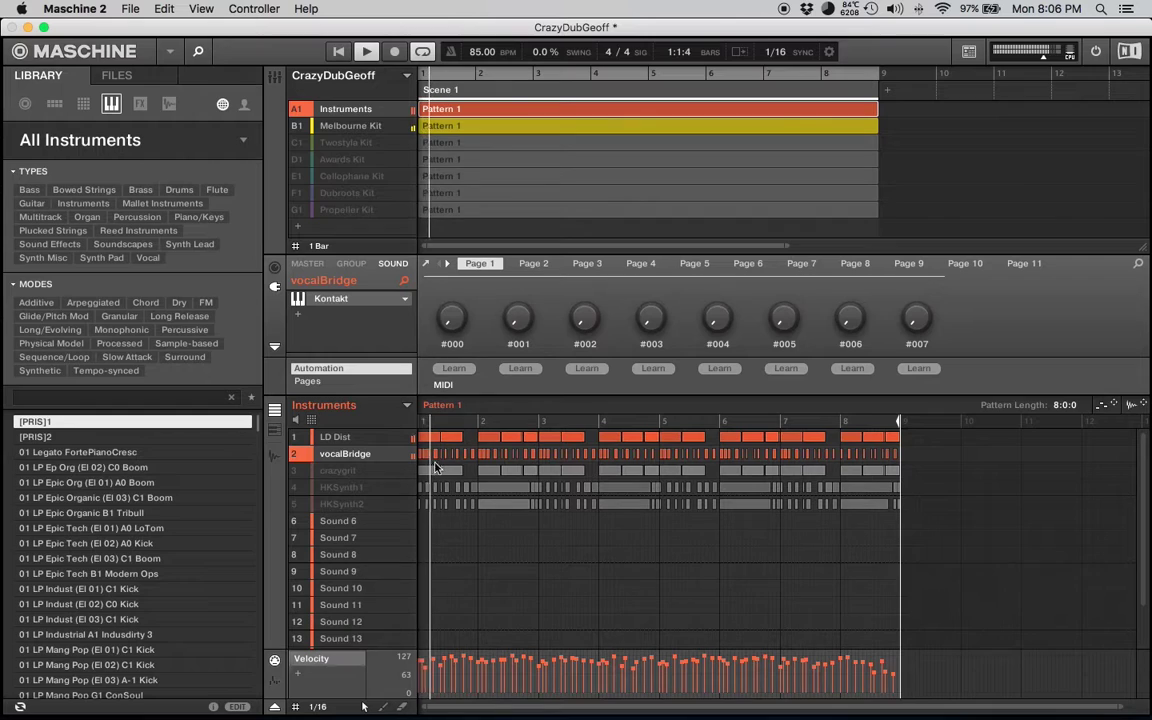
{"action": "left_click", "coordinate": [296, 504]}
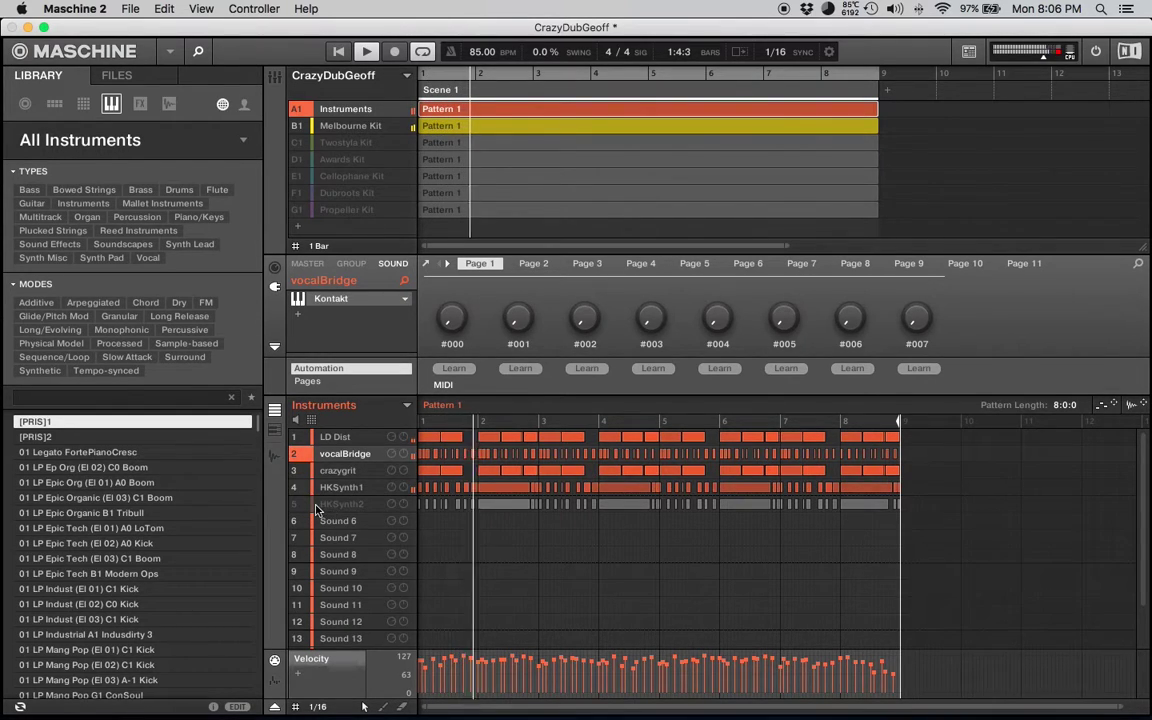
{"action": "left_click", "coordinate": [313, 143]}
{"action": "left_click", "coordinate": [311, 160]}
{"action": "left_click", "coordinate": [311, 176]}
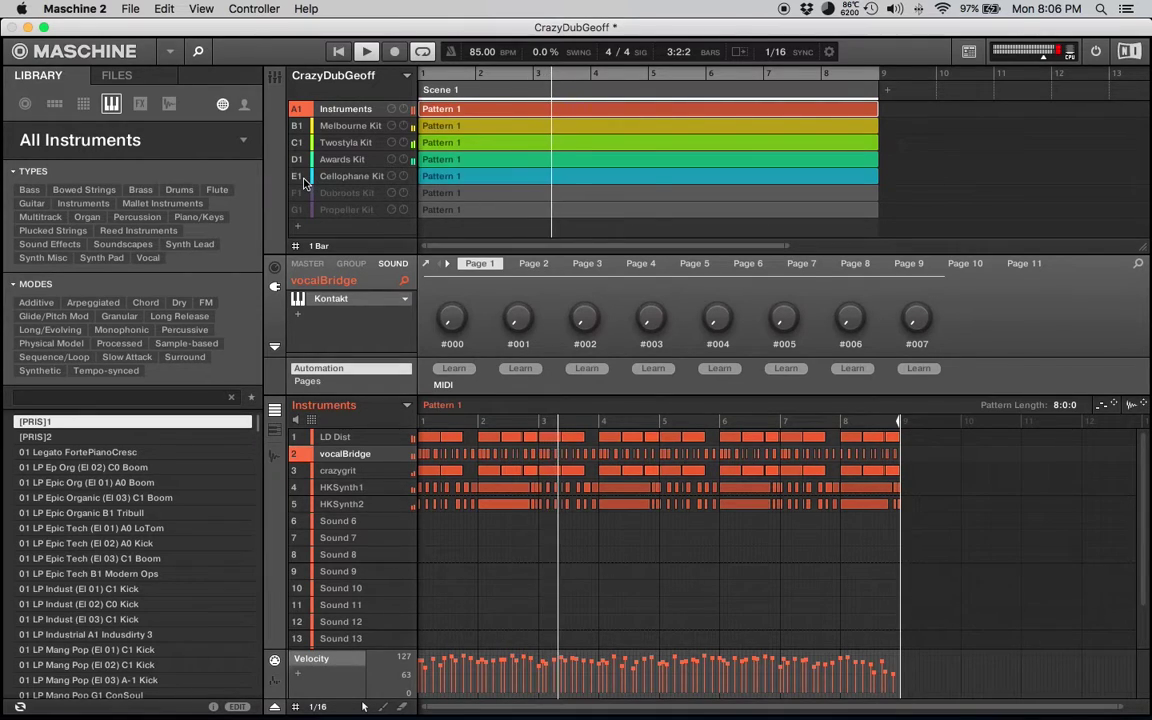
{"action": "left_click", "coordinate": [313, 193]}
{"action": "left_click", "coordinate": [312, 210]}
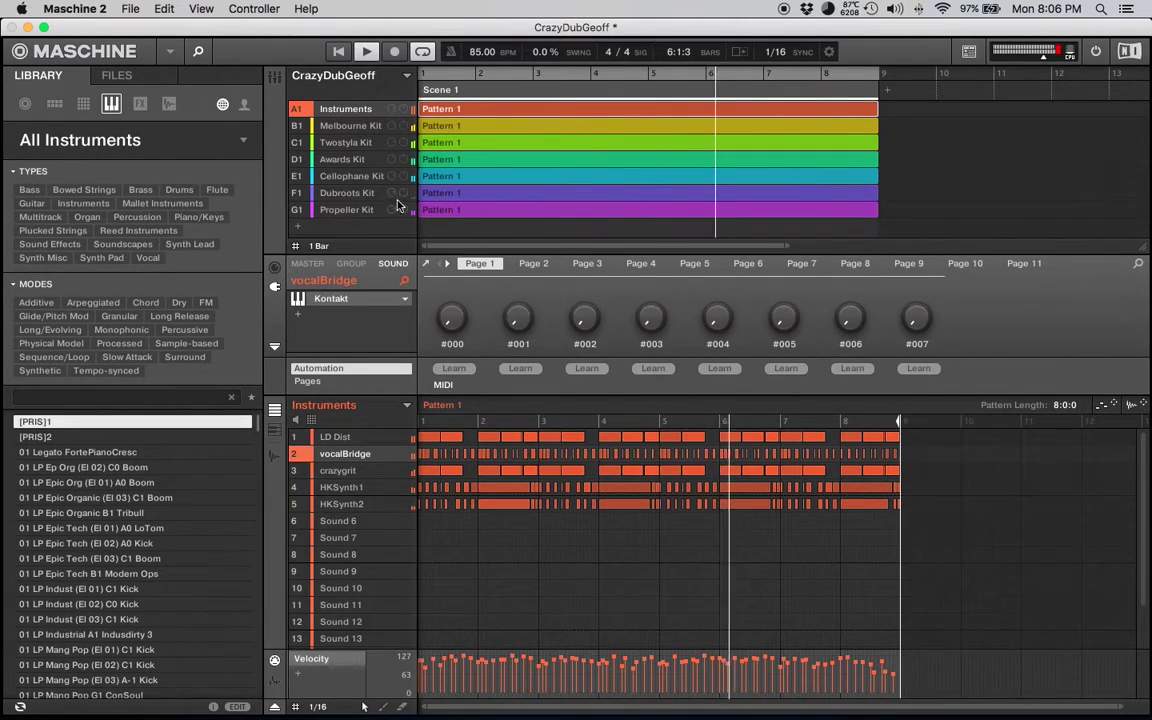
{"action": "left_click", "coordinate": [350, 126]}
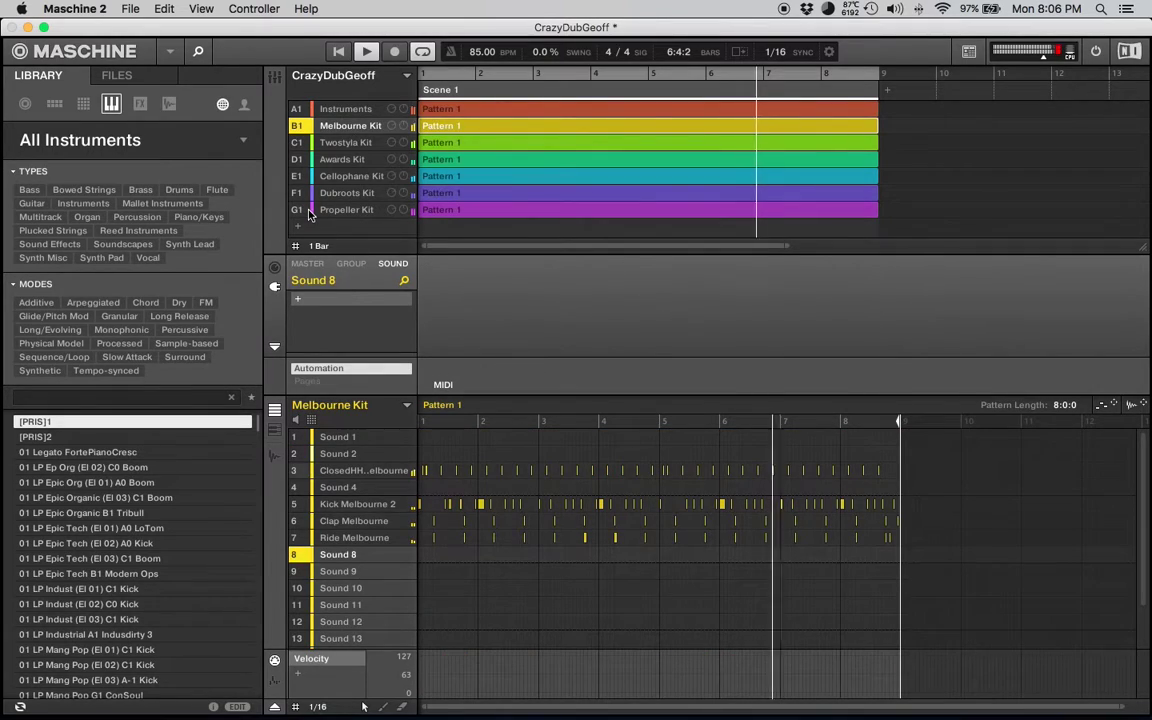
{"action": "key", "text": "space"}
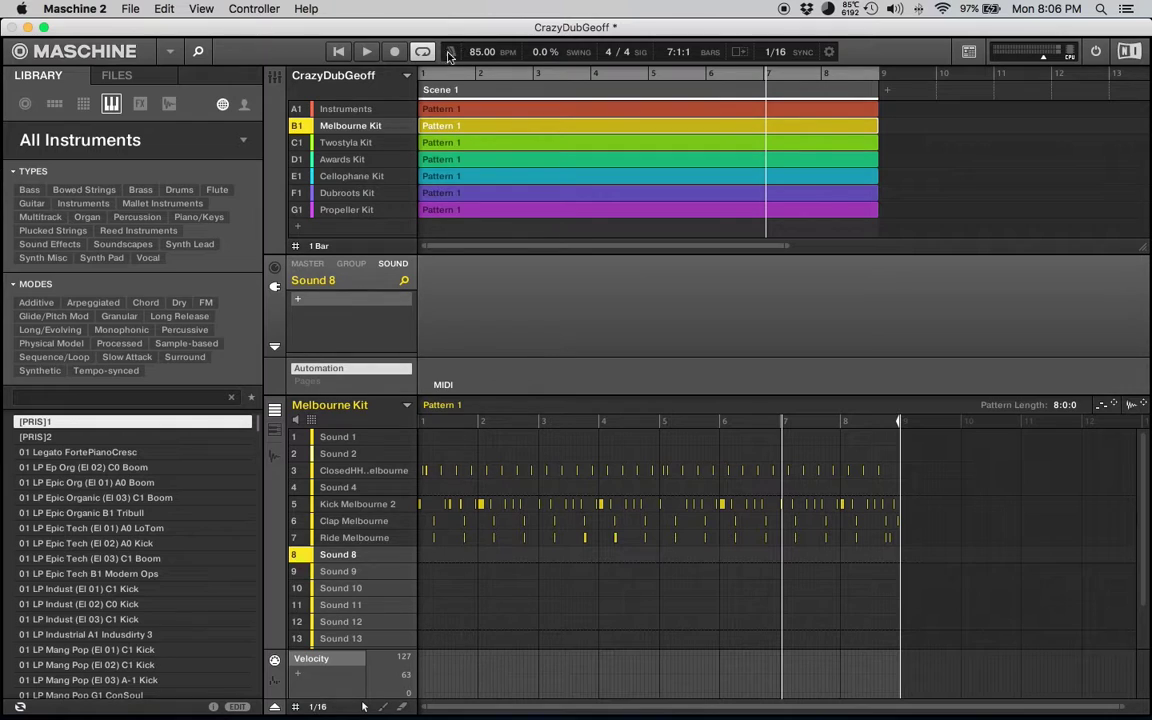
Step: Dismiss the File menu and look over the Instruments group's sounds
{"action": "left_click", "coordinate": [130, 8]}
{"action": "left_click", "coordinate": [130, 8]}
{"action": "left_click", "coordinate": [322, 109]}
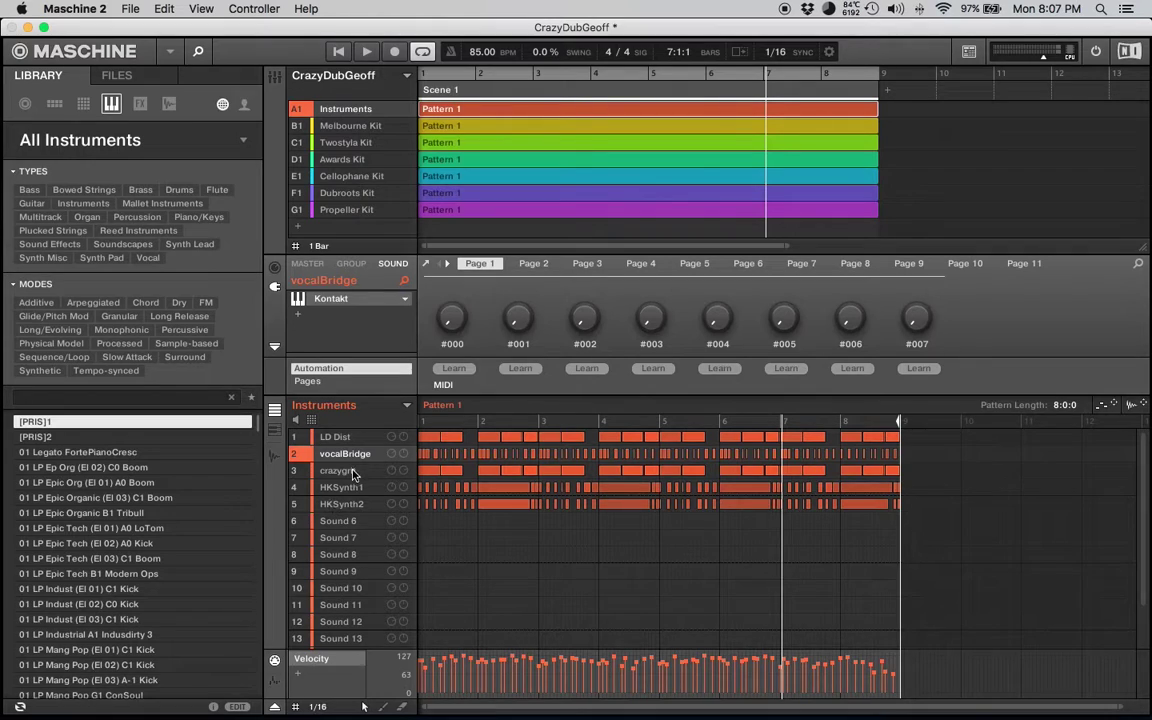
{"action": "scroll", "coordinate": [349, 548], "scroll_direction": "down", "scroll_amount": 1}
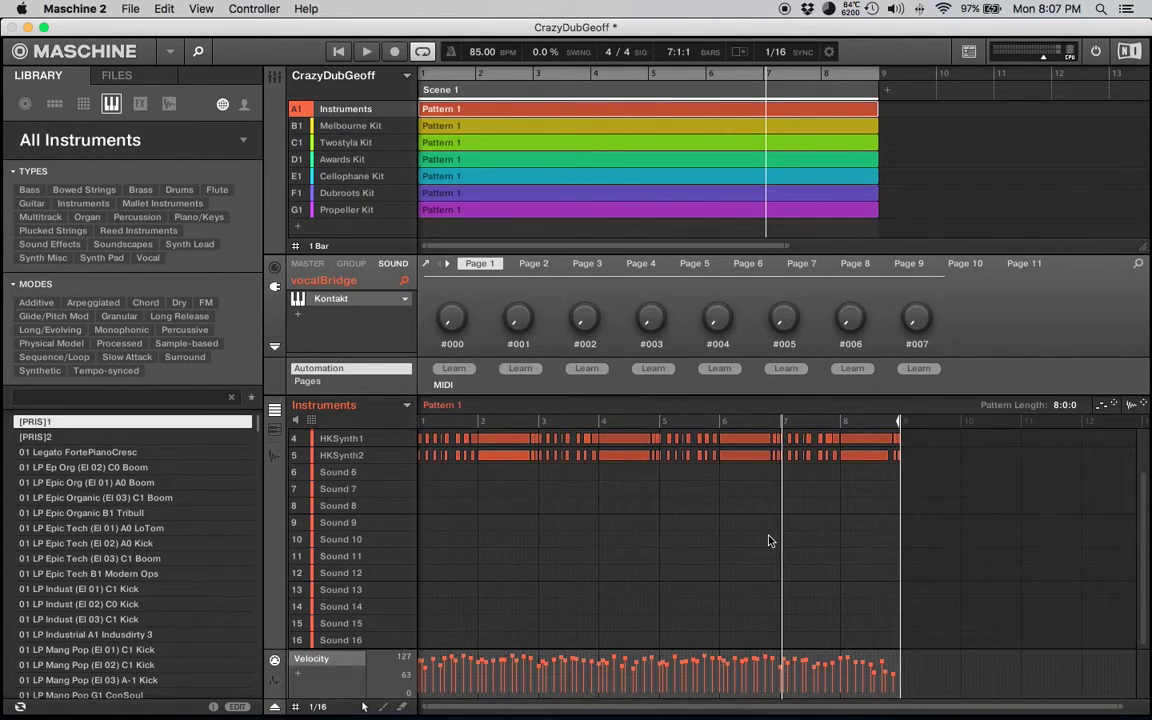
{"action": "scroll", "coordinate": [766, 537], "scroll_direction": "up", "scroll_amount": 1}
Step: Add a new empty Group H1 below the kit groups and select it
{"action": "left_click", "coordinate": [322, 124]}
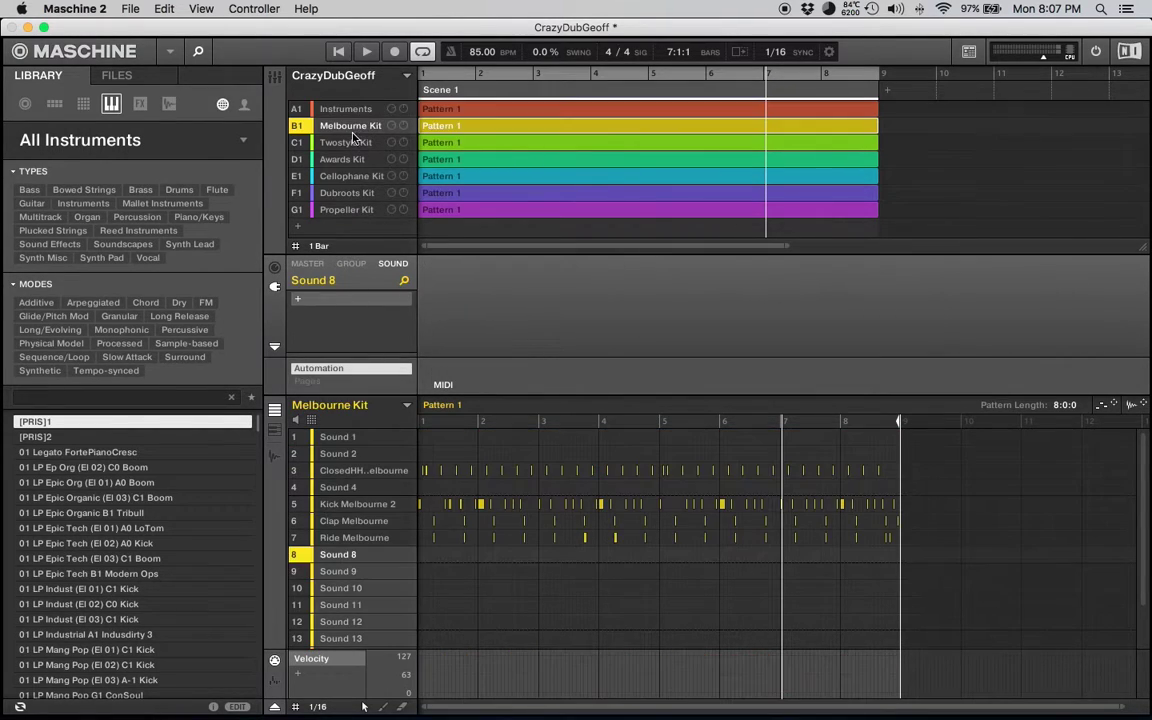
{"action": "left_click", "coordinate": [352, 226]}
{"action": "left_click", "coordinate": [322, 176]}
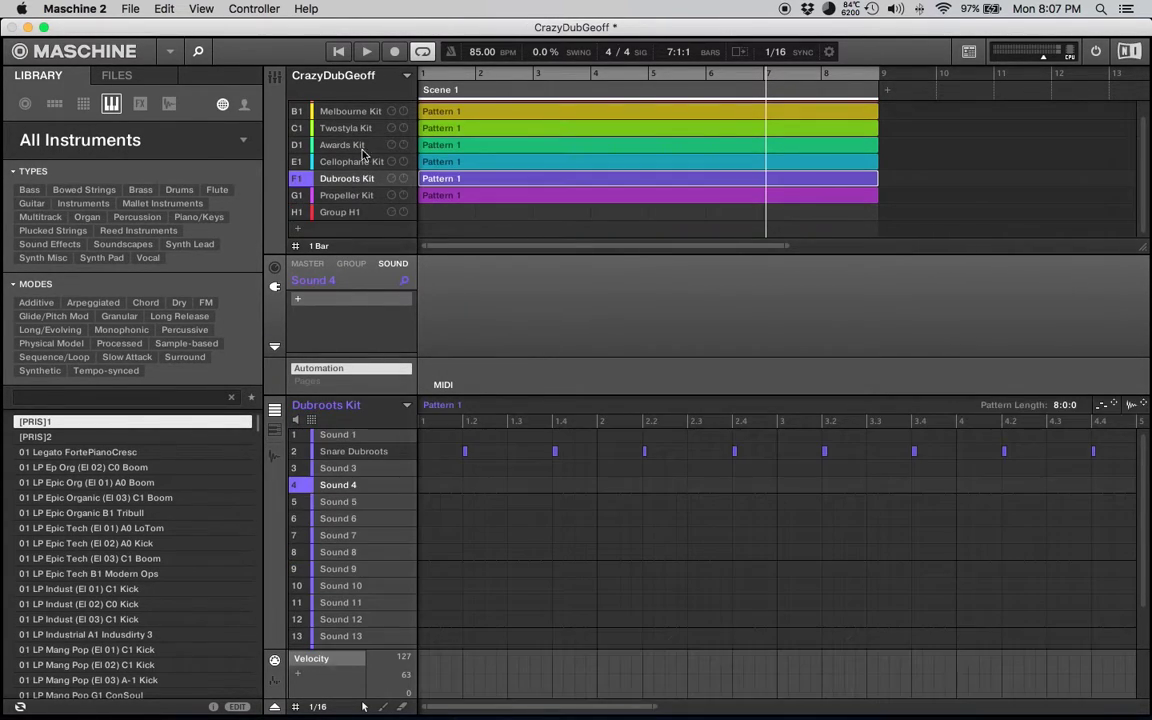
{"action": "left_click", "coordinate": [328, 126]}
{"action": "left_click", "coordinate": [320, 160]}
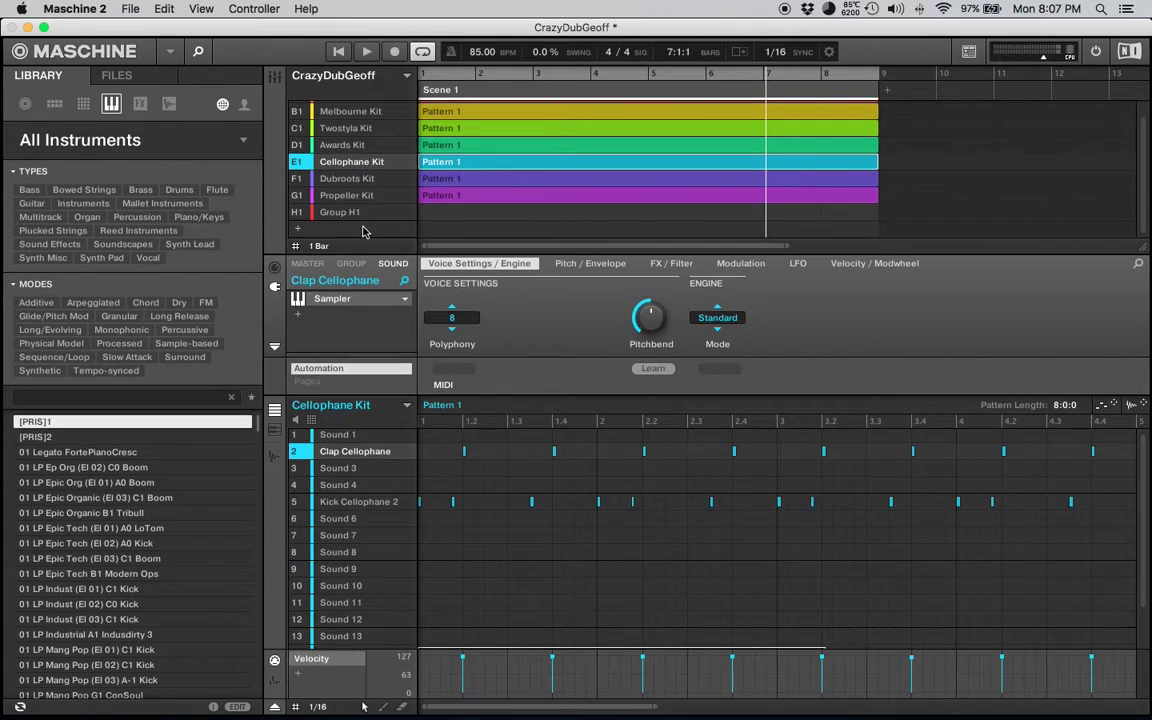
{"action": "left_click", "coordinate": [330, 212]}
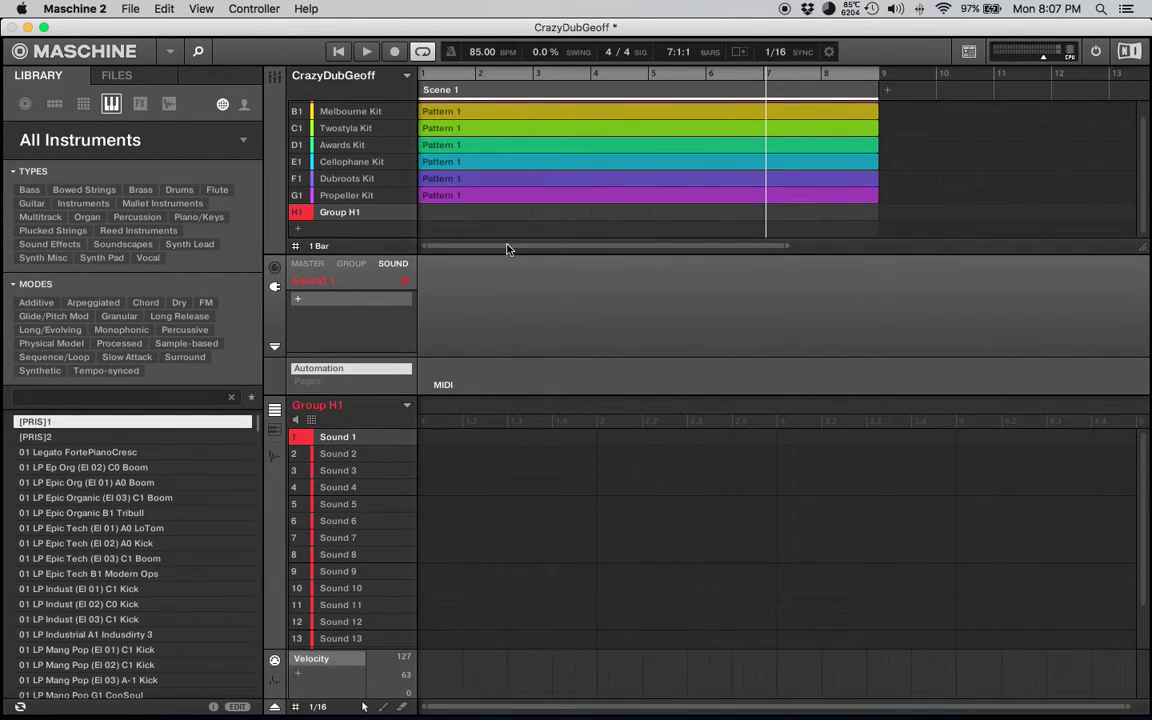
Step: Load the Magnate Hustle expansion's Chemistry Kit from the library into Group H1
{"action": "left_click", "coordinate": [92, 136]}
{"action": "left_click", "coordinate": [88, 132]}
{"action": "left_click", "coordinate": [83, 103]}
{"action": "left_click", "coordinate": [88, 137]}
{"action": "left_click", "coordinate": [55, 101]}
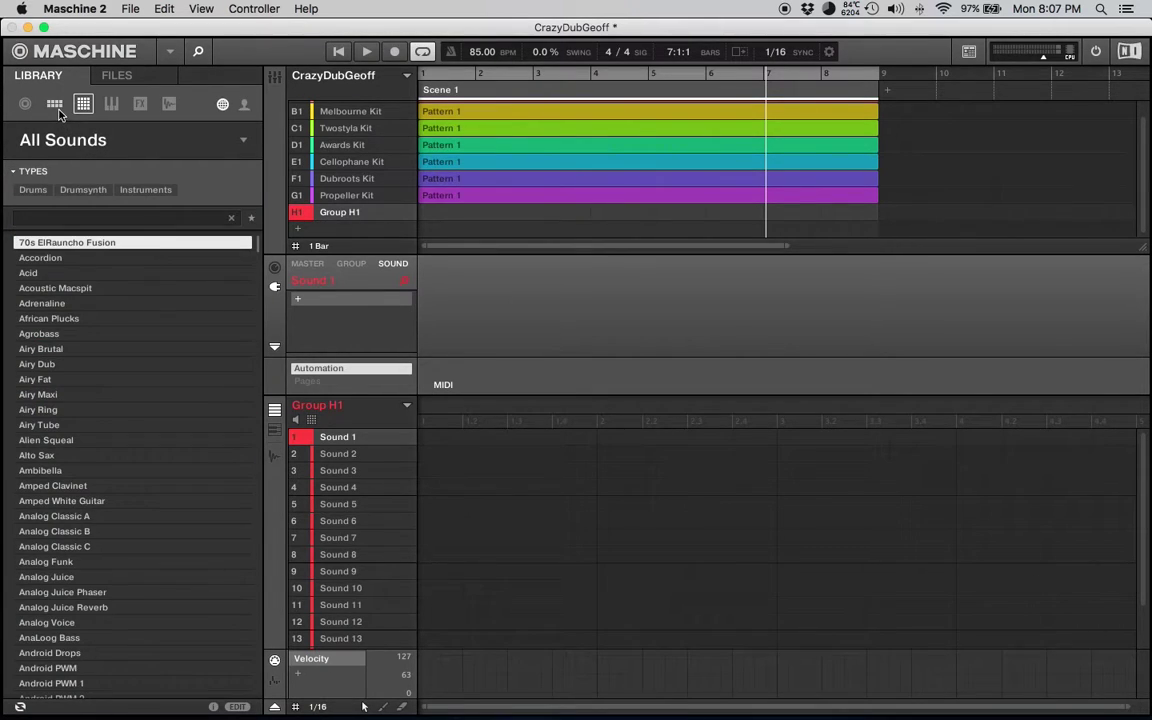
{"action": "left_click", "coordinate": [67, 134]}
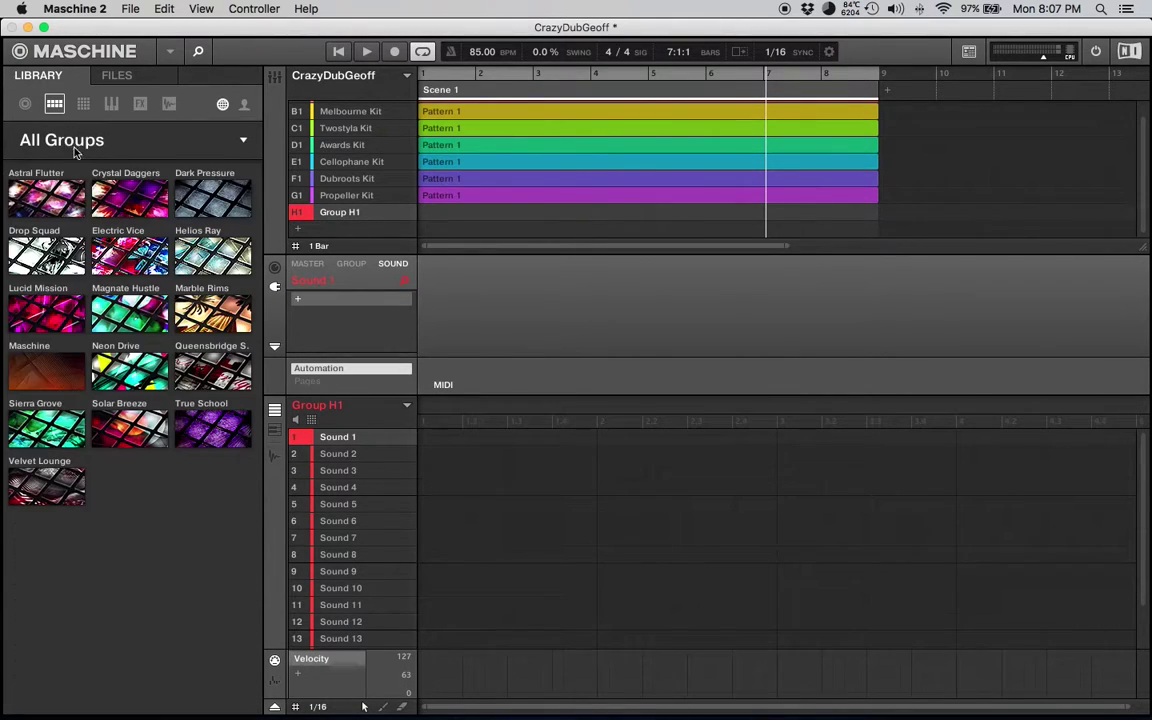
{"action": "left_click", "coordinate": [108, 310]}
{"action": "left_click", "coordinate": [103, 410]}
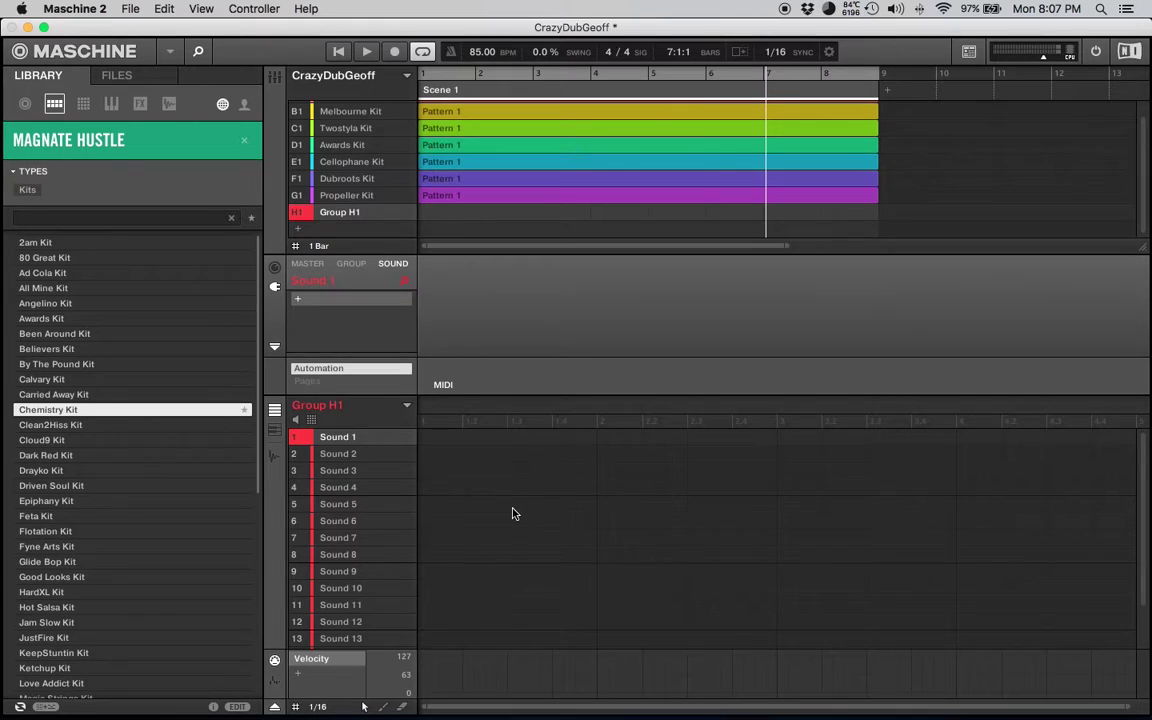
{"action": "double_click", "coordinate": [176, 407]}
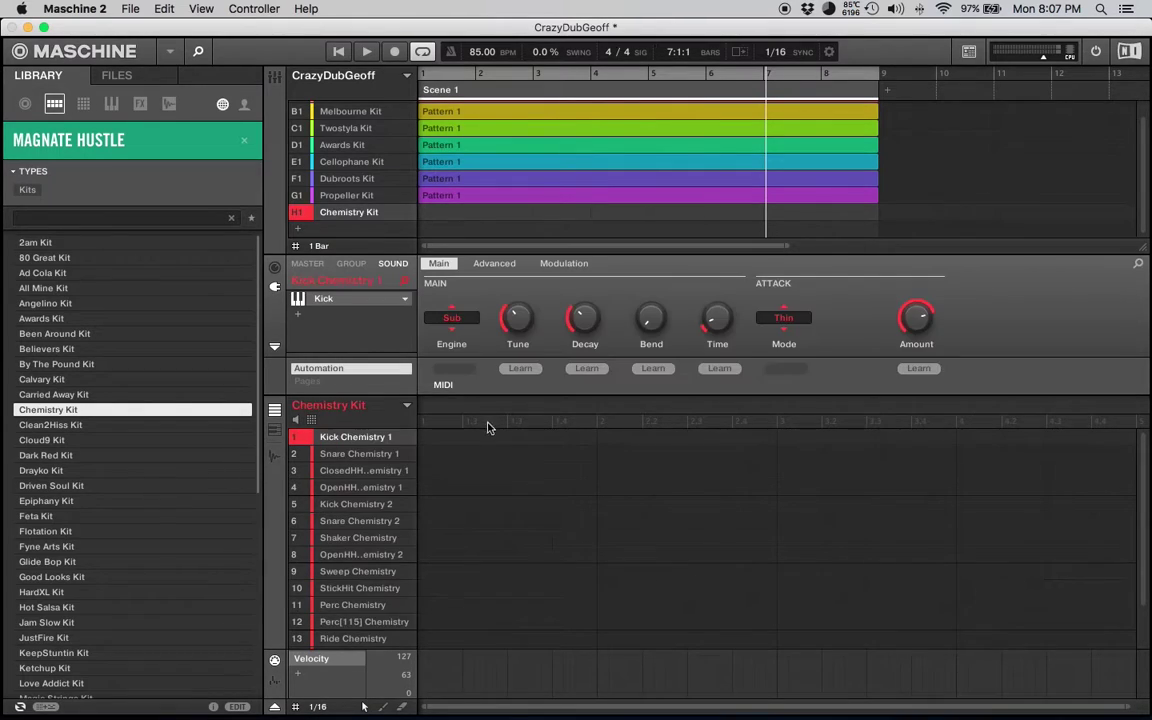
Step: Show the Snare Chemistry 1 sound and create an empty pattern for the Chemistry Kit
{"action": "left_click", "coordinate": [352, 453]}
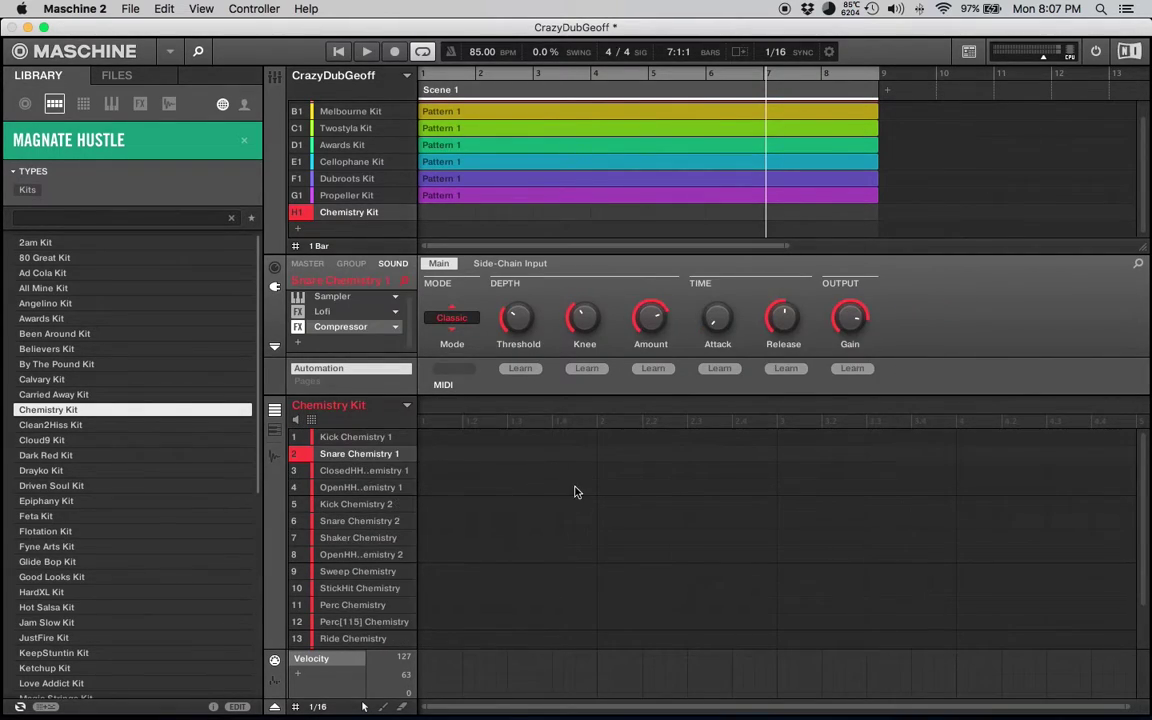
{"action": "left_click", "coordinate": [790, 492]}
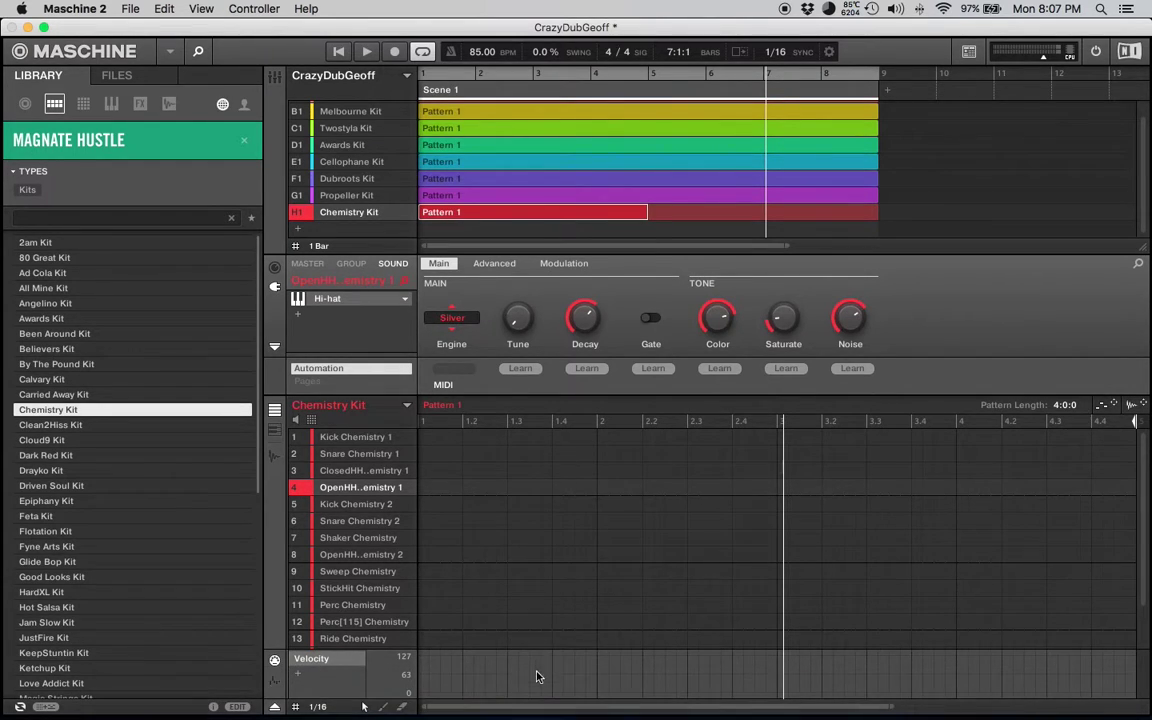
{"action": "left_click_drag", "start_coordinate": [535, 707], "coordinate": [540, 700]}
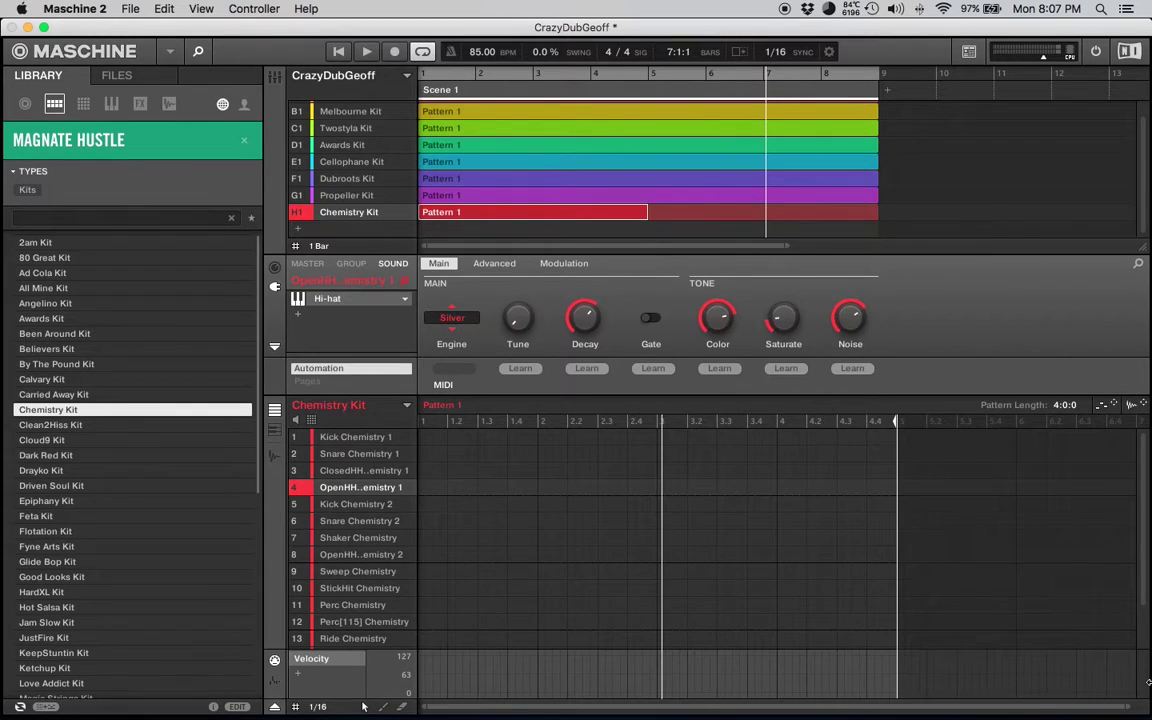
Step: Select all notes of Dubroots Kit Sound 7, then delete the Chemistry Kit group
{"action": "left_click", "coordinate": [335, 176]}
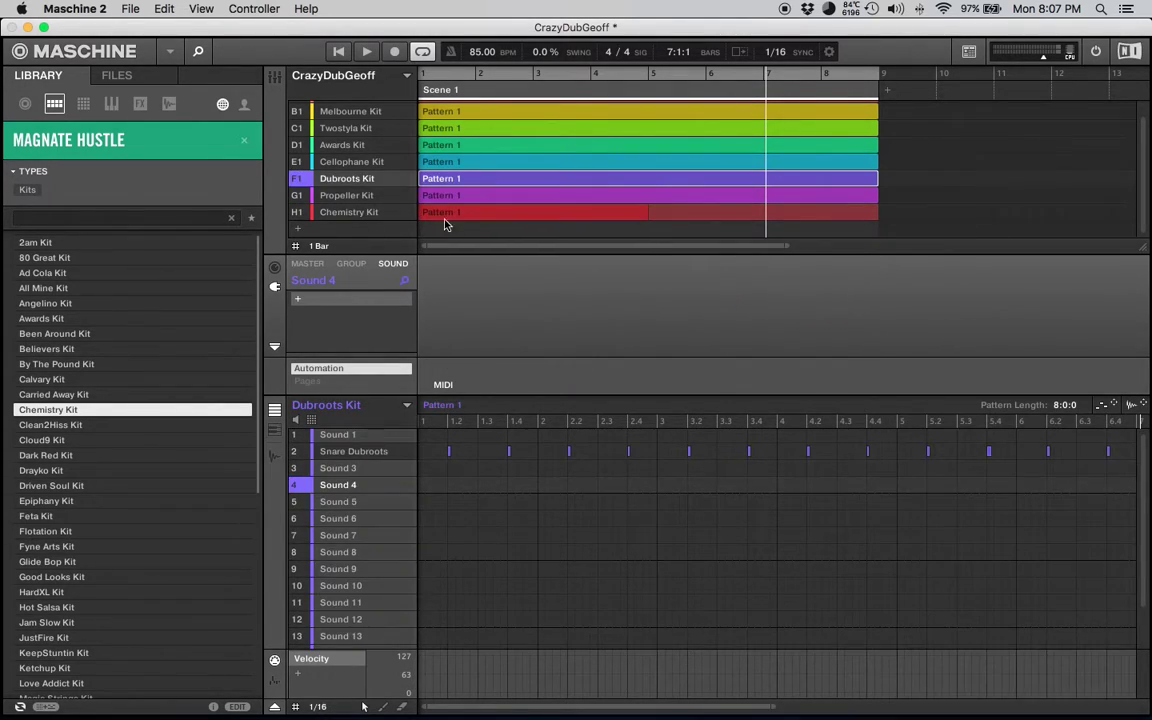
{"action": "left_click", "coordinate": [574, 537]}
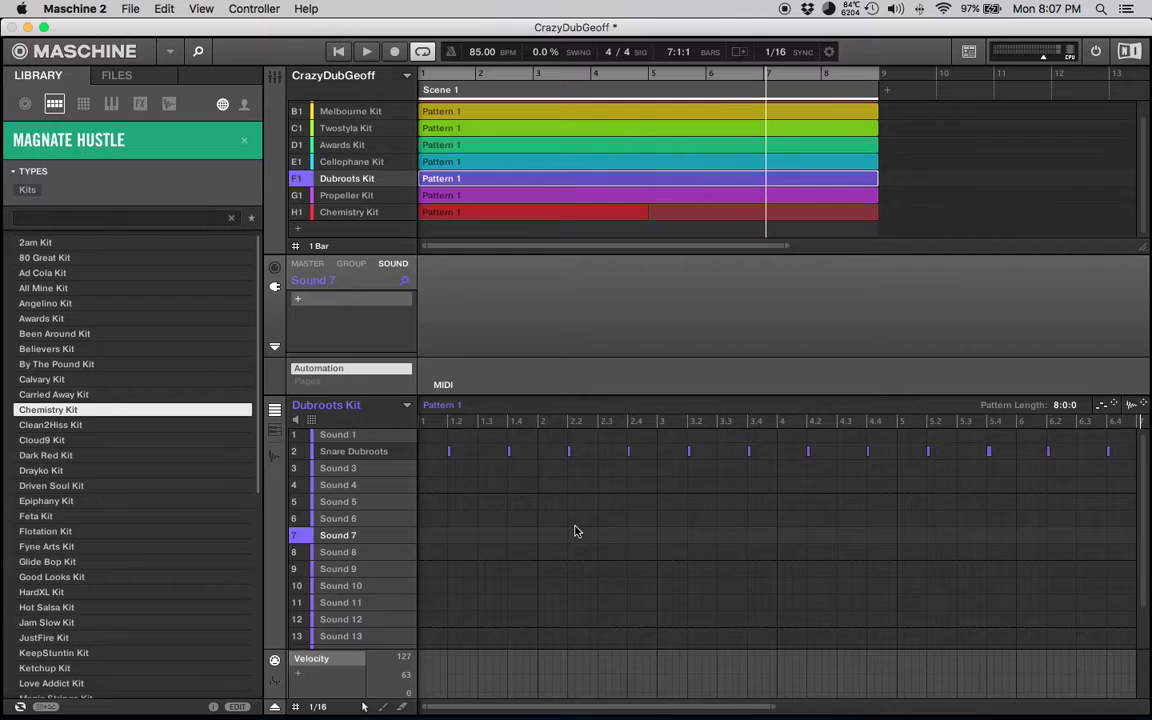
{"action": "key", "text": "super+a"}
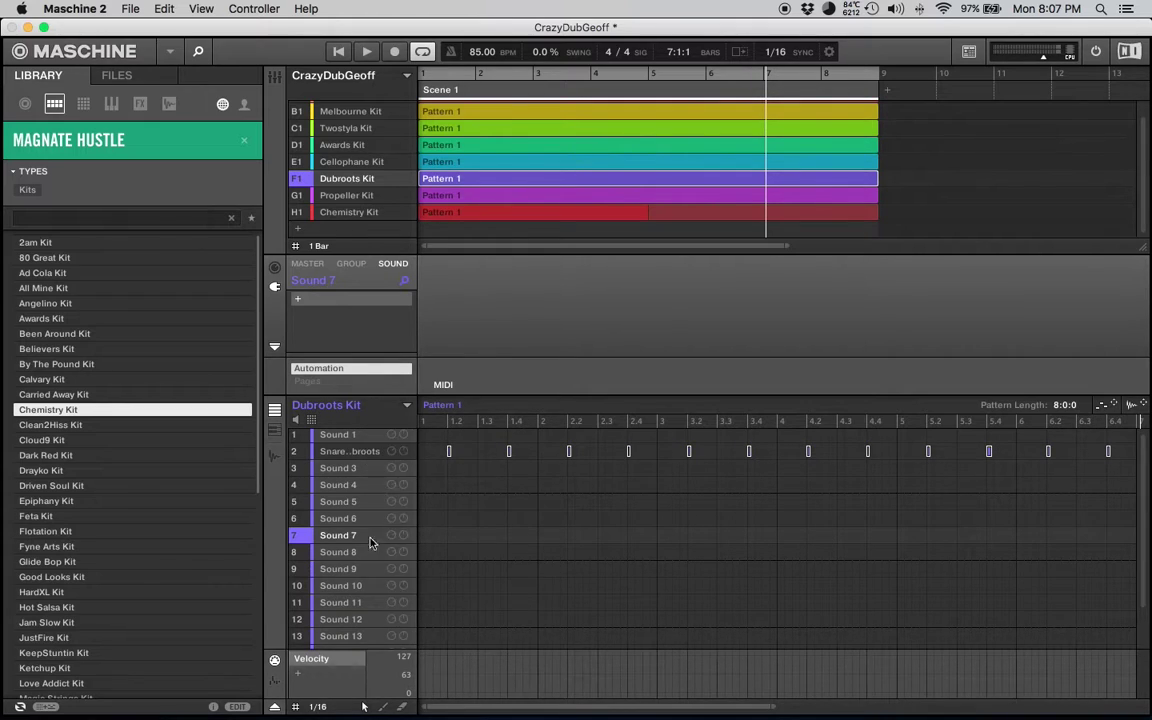
{"action": "left_click", "coordinate": [338, 212]}
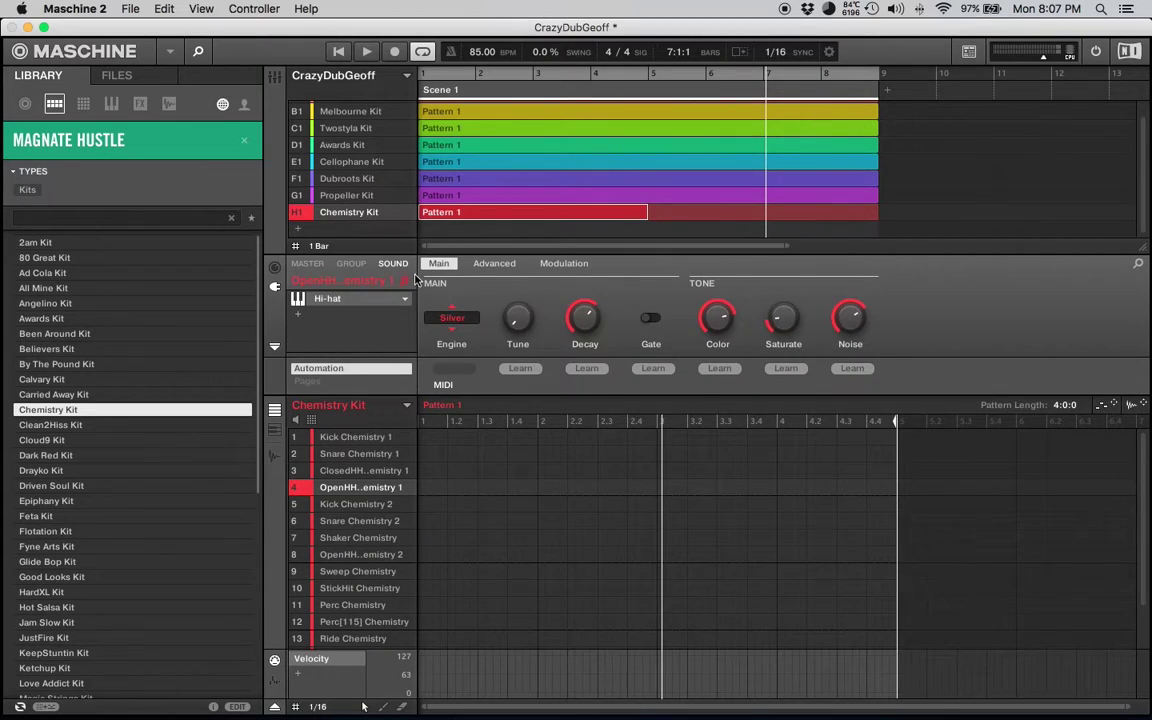
{"action": "key", "text": "Delete"}
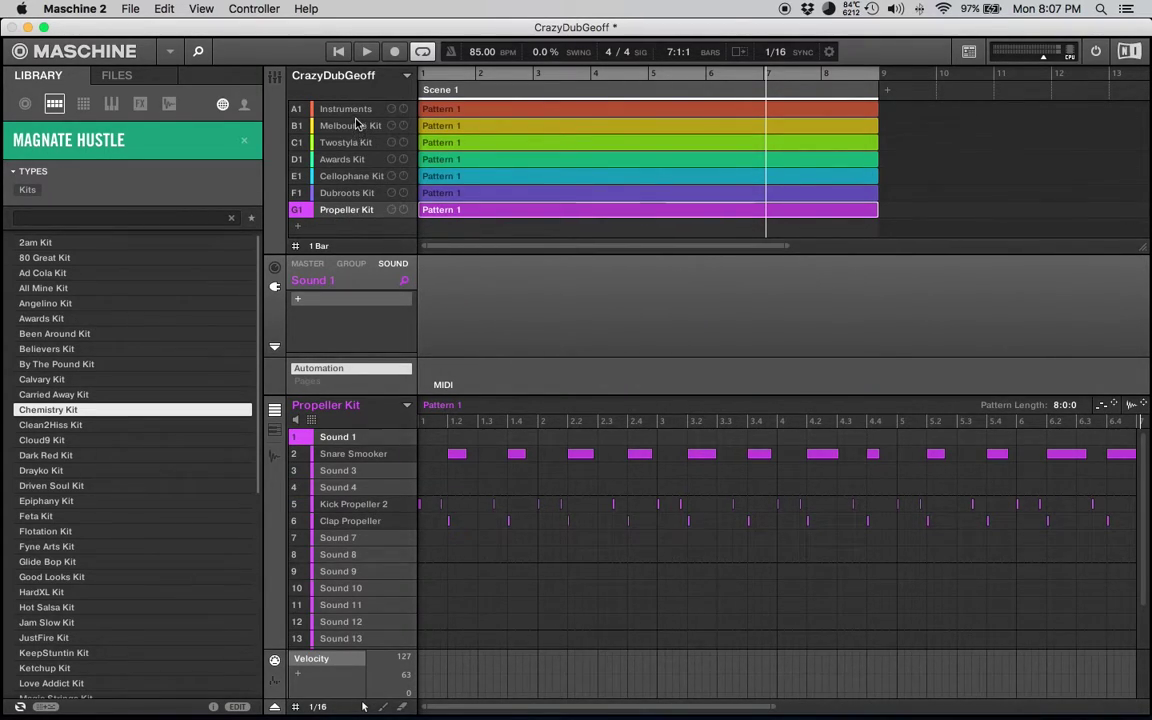
Step: Select the Instruments group and open File > Export Audio
{"action": "left_click", "coordinate": [318, 110]}
{"action": "left_click", "coordinate": [130, 9]}
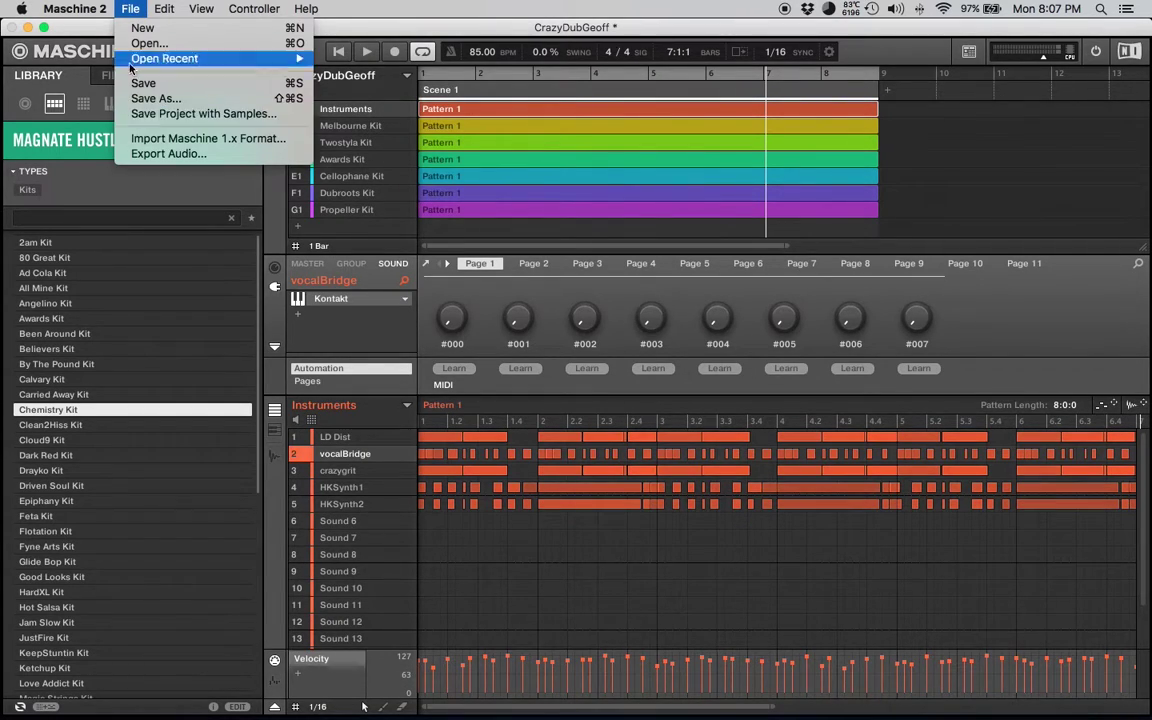
{"action": "left_click", "coordinate": [131, 9]}
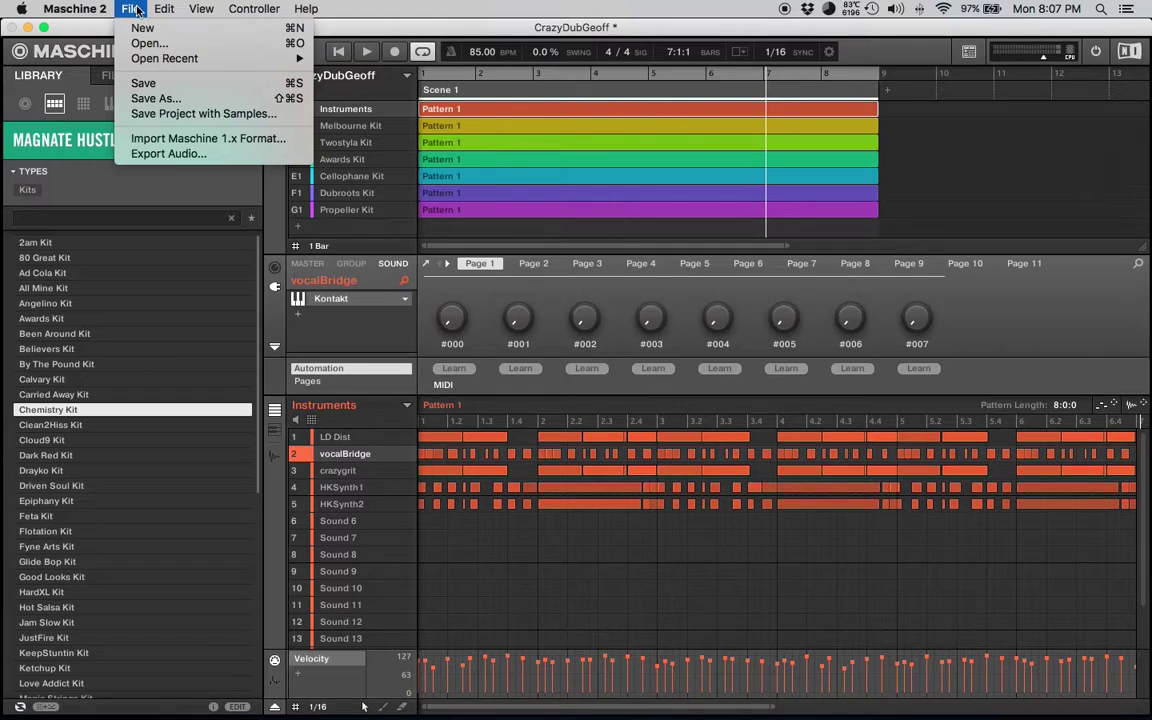
{"action": "left_click", "coordinate": [228, 155]}
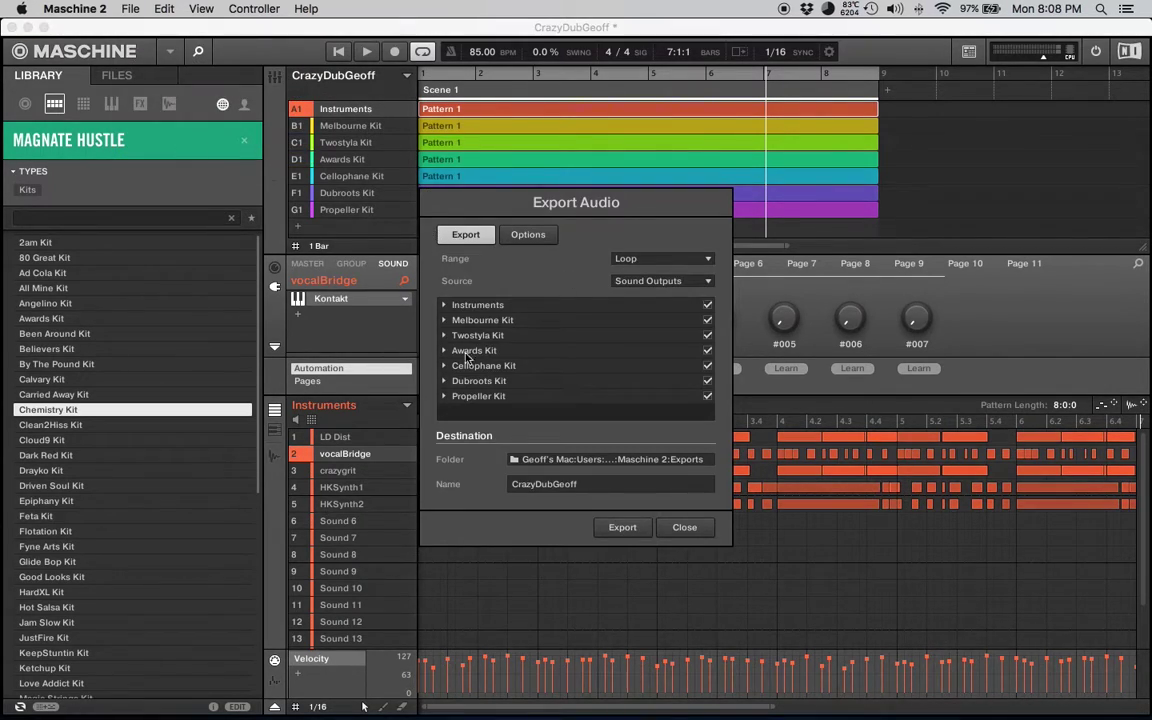
{"action": "left_click", "coordinate": [648, 258]}
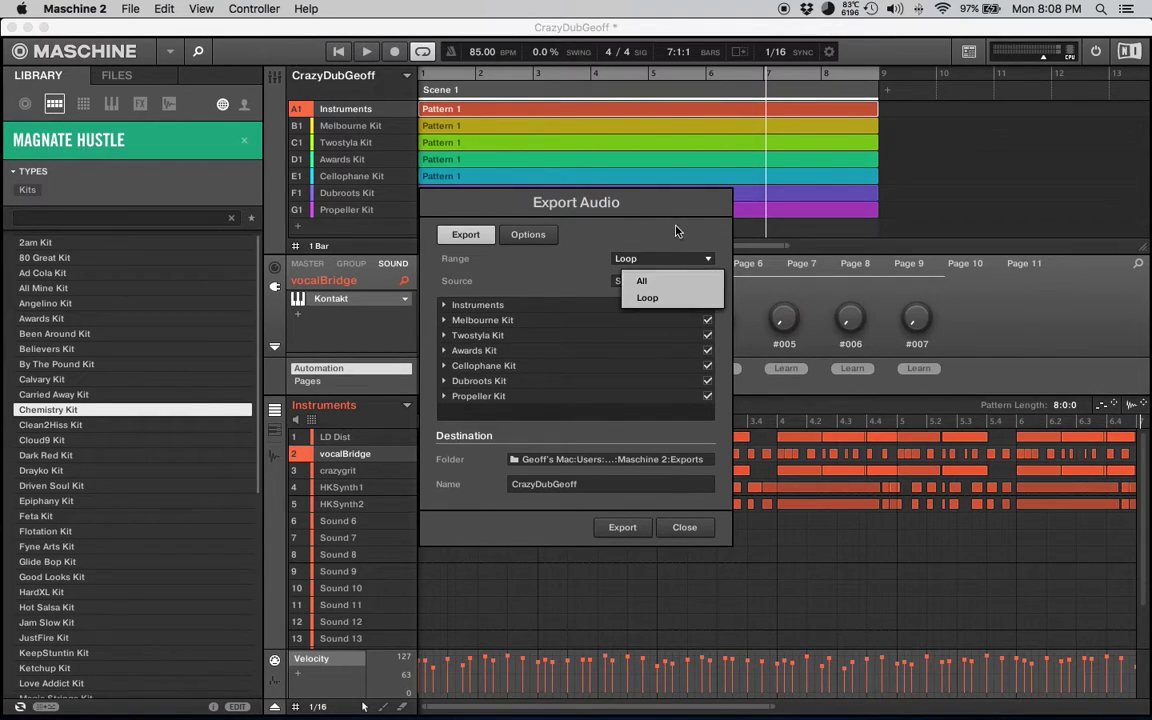
{"action": "left_click", "coordinate": [618, 205]}
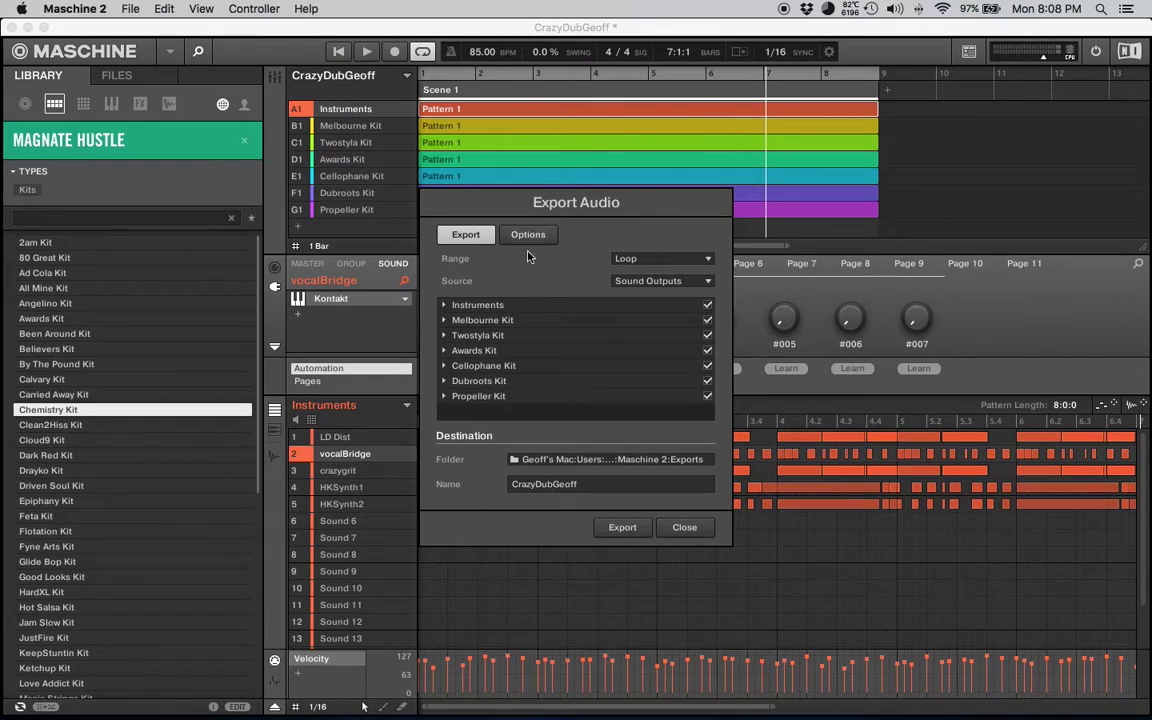
{"action": "left_click", "coordinate": [650, 281]}
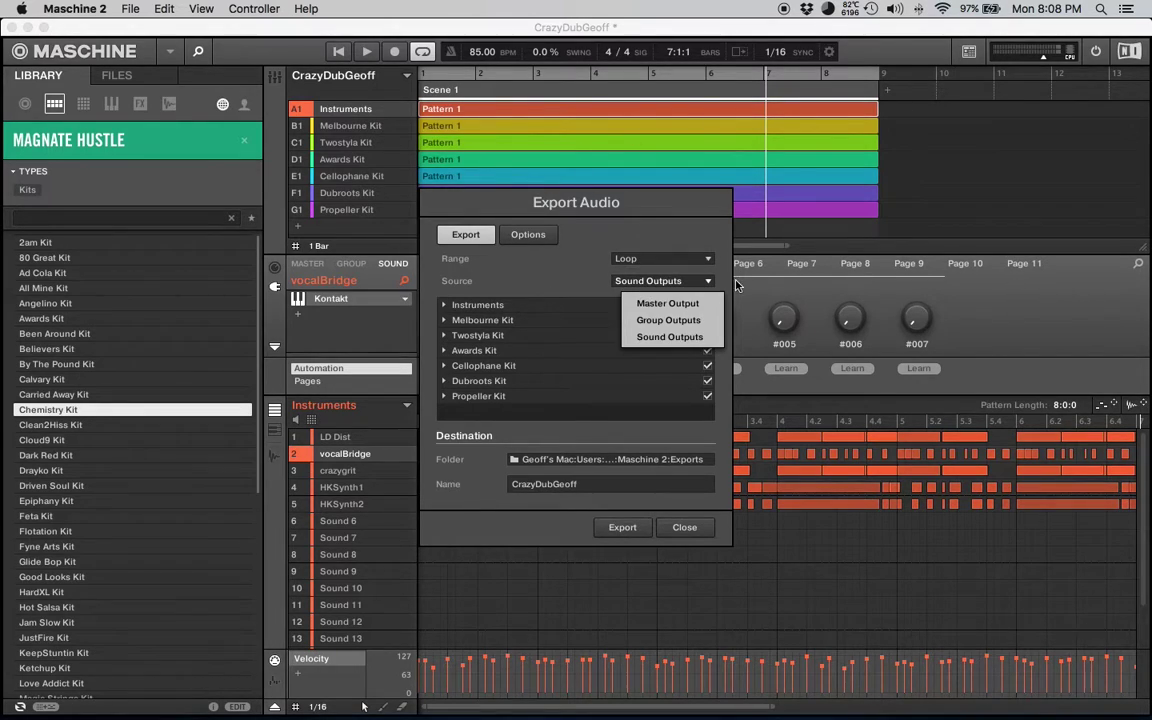
{"action": "left_click", "coordinate": [493, 284]}
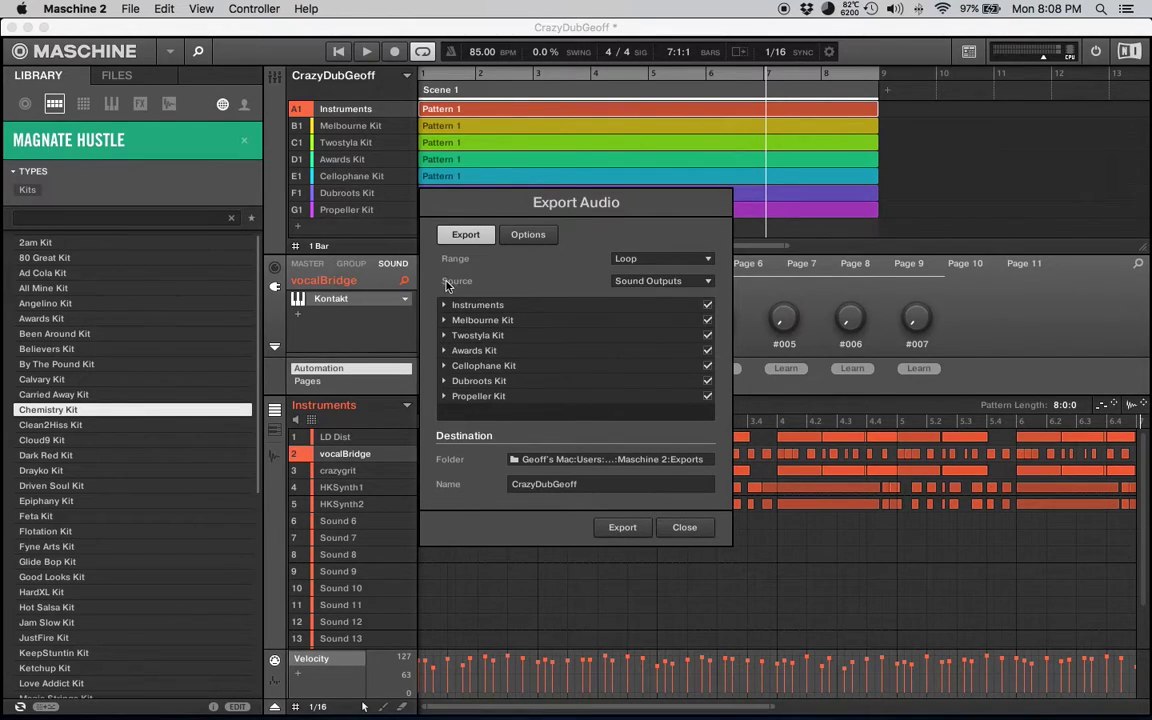
{"action": "left_click", "coordinate": [645, 283]}
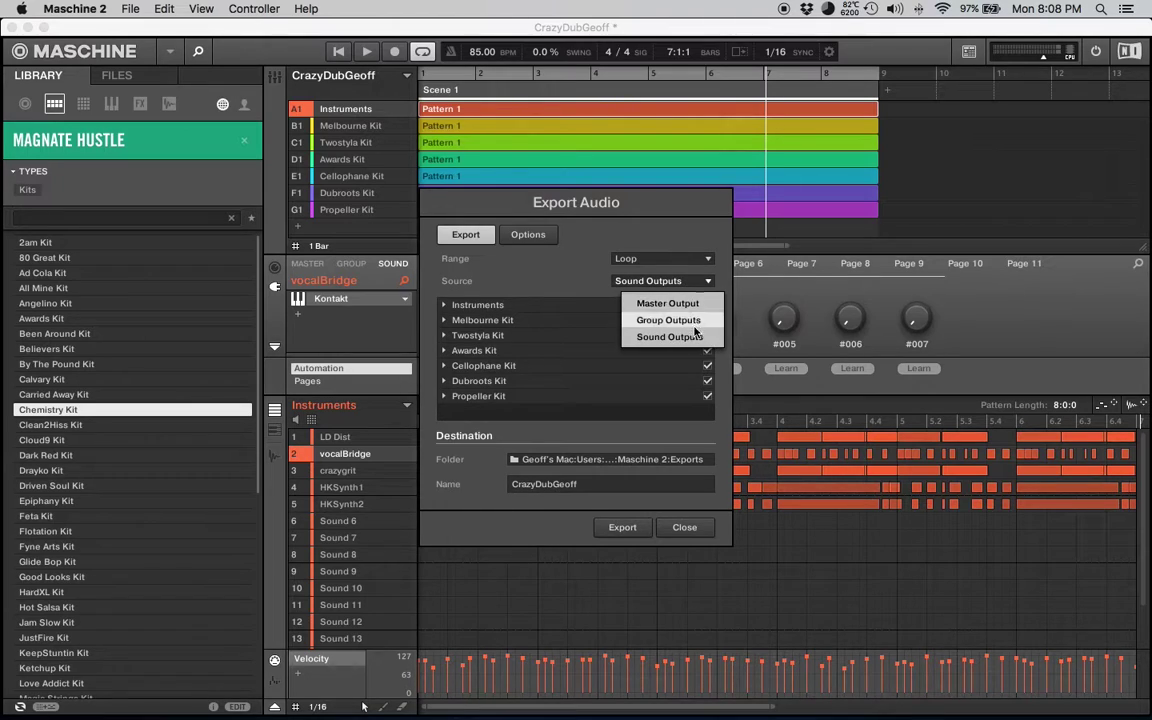
{"action": "left_click", "coordinate": [697, 345]}
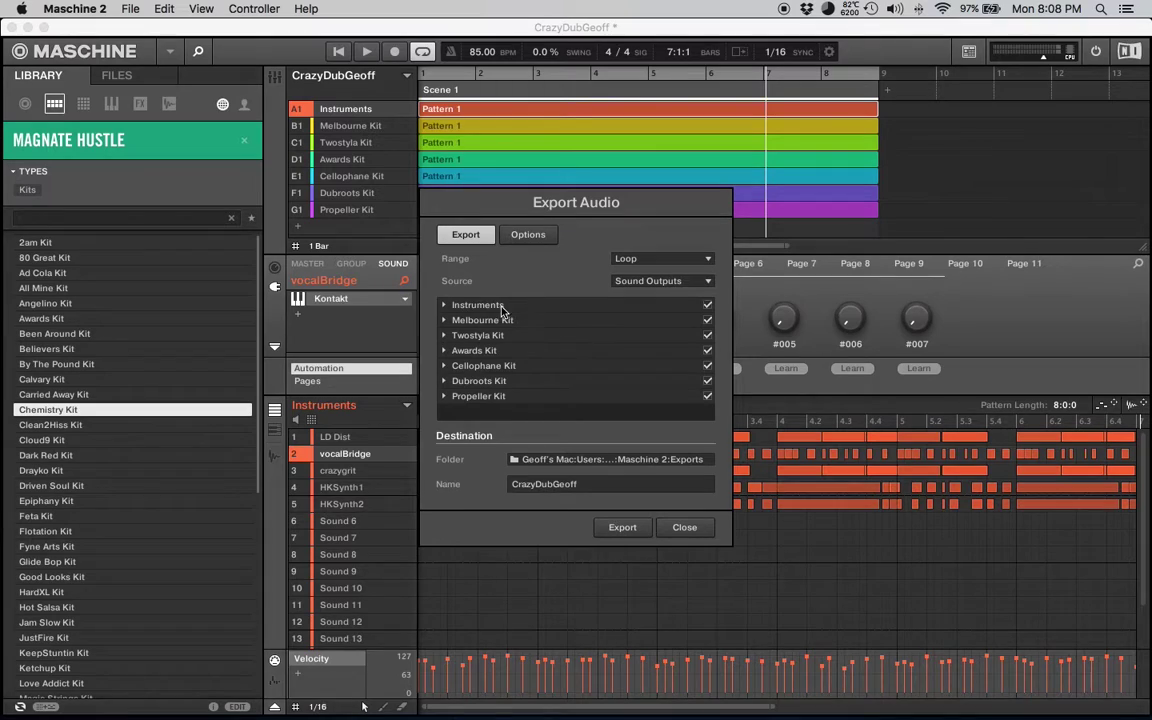
{"action": "left_click", "coordinate": [444, 305]}
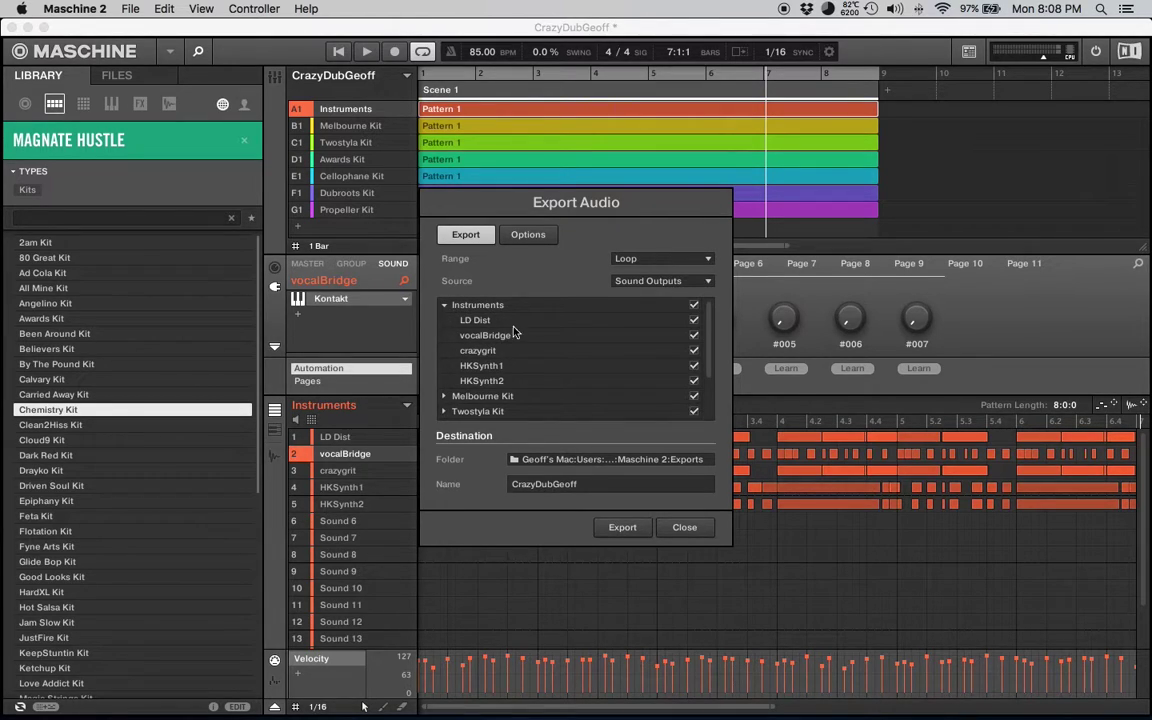
{"action": "scroll", "coordinate": [714, 338], "scroll_direction": "down", "scroll_amount": 1}
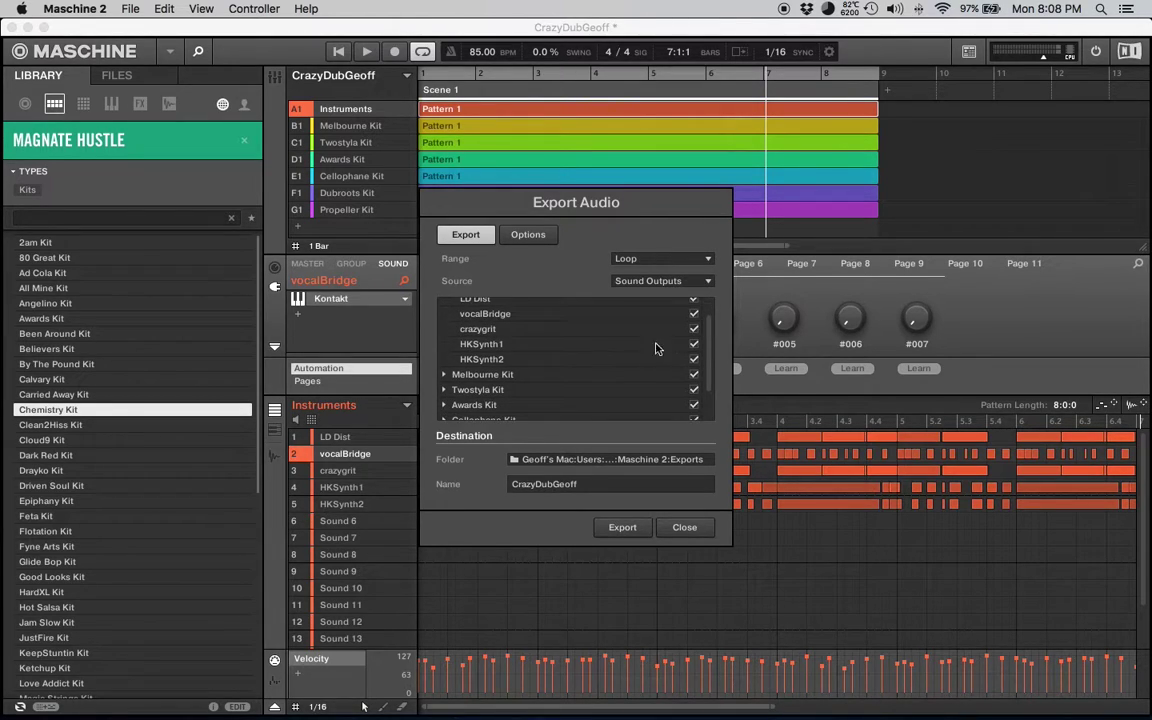
{"action": "scroll", "coordinate": [449, 318], "scroll_direction": "up", "scroll_amount": 1}
{"action": "left_click", "coordinate": [444, 305]}
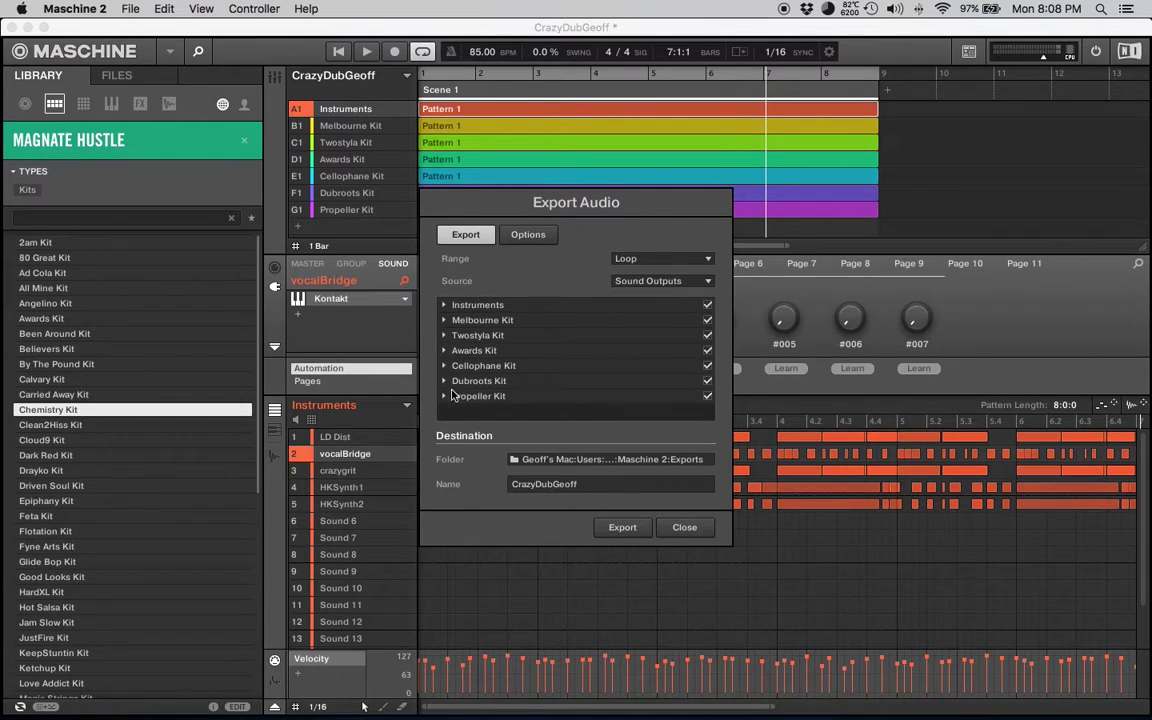
{"action": "left_click", "coordinate": [445, 321]}
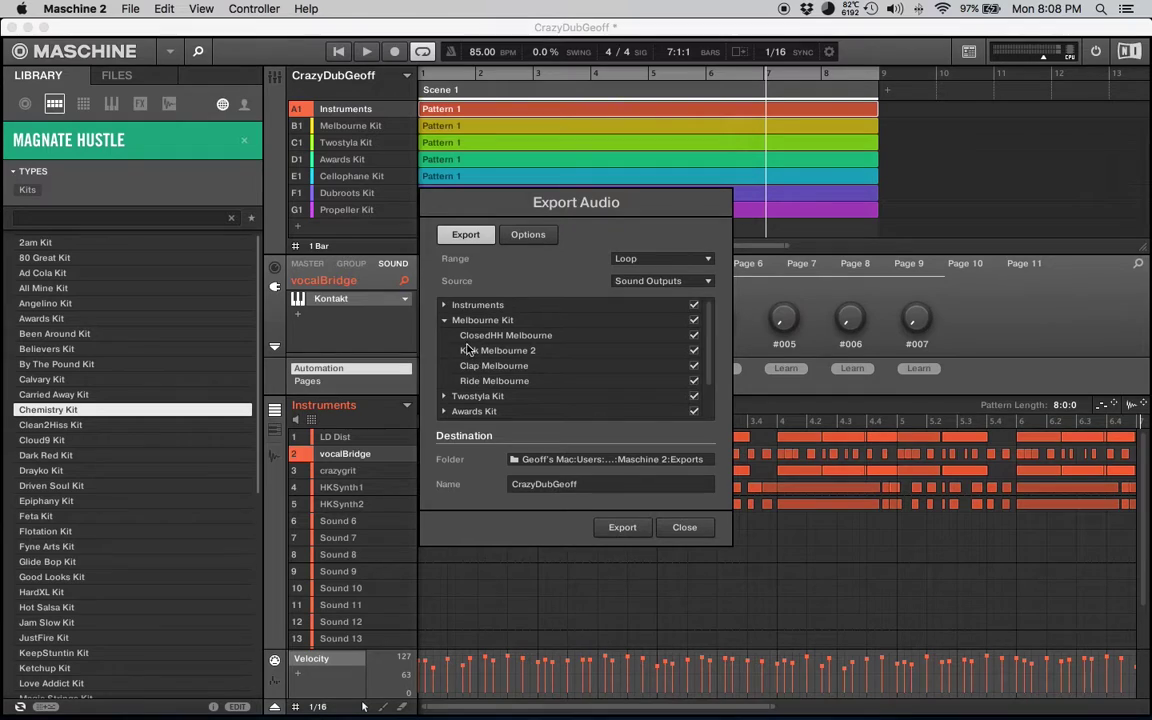
{"action": "left_click", "coordinate": [445, 321]}
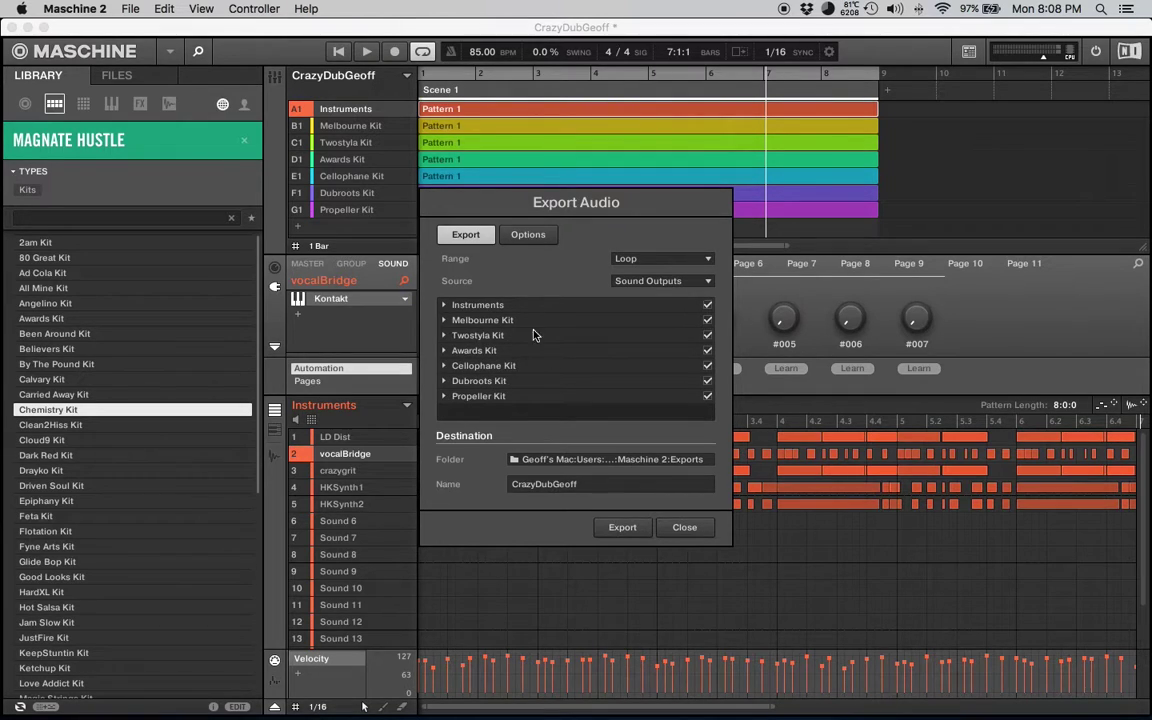
{"action": "left_click", "coordinate": [444, 336]}
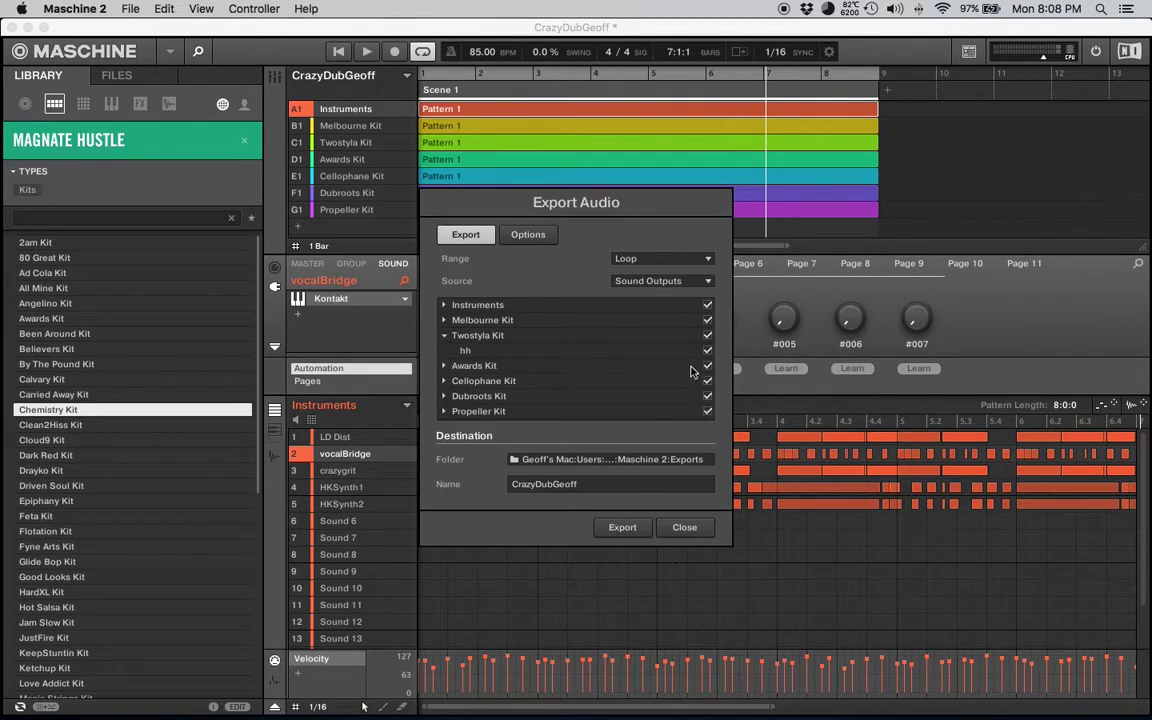
{"action": "left_click", "coordinate": [444, 337]}
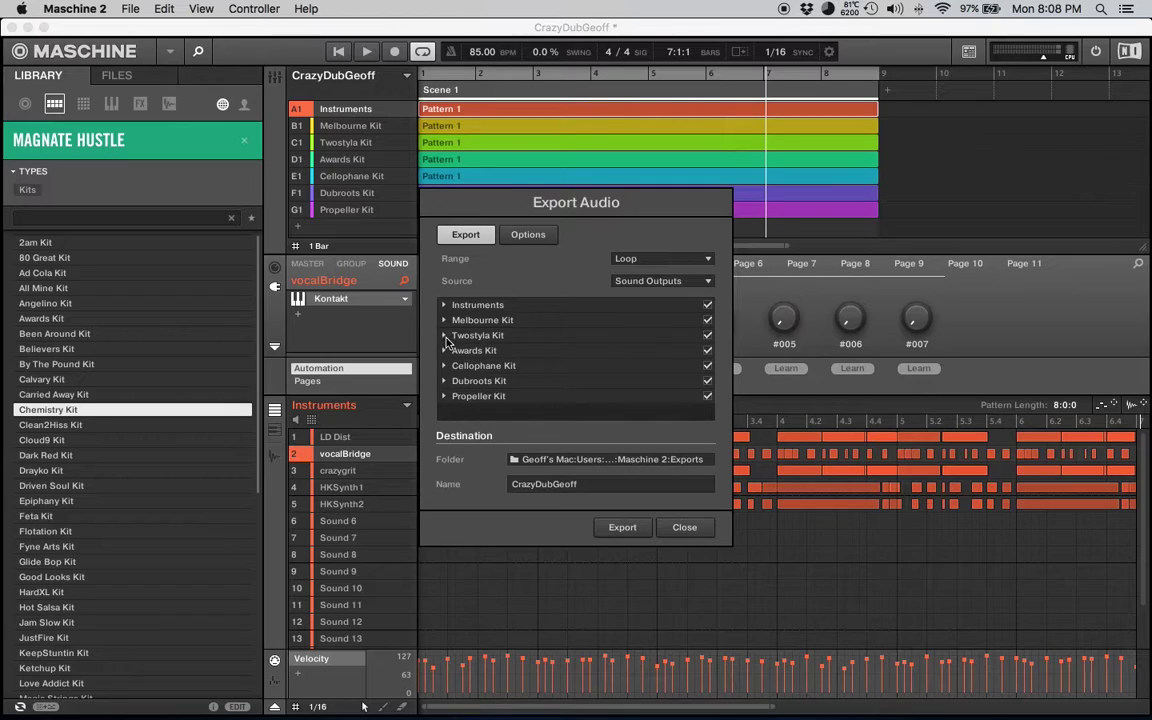
{"action": "left_click", "coordinate": [445, 397]}
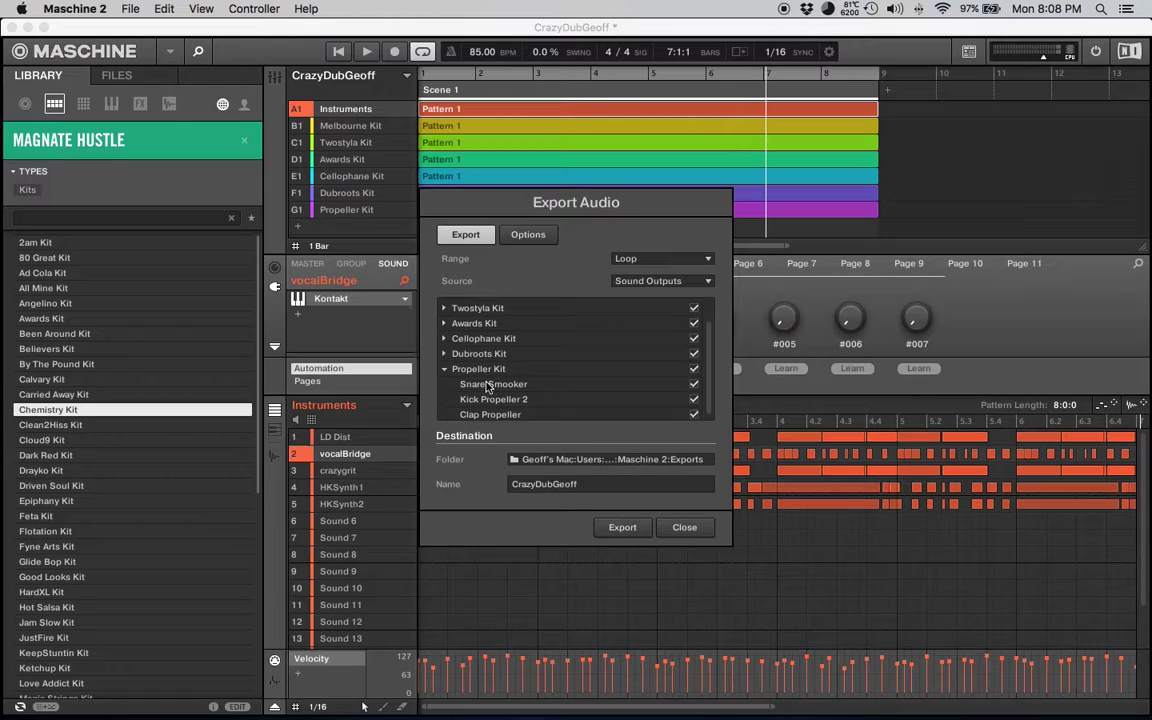
{"action": "scroll", "coordinate": [470, 400], "scroll_direction": "up", "scroll_amount": 3}
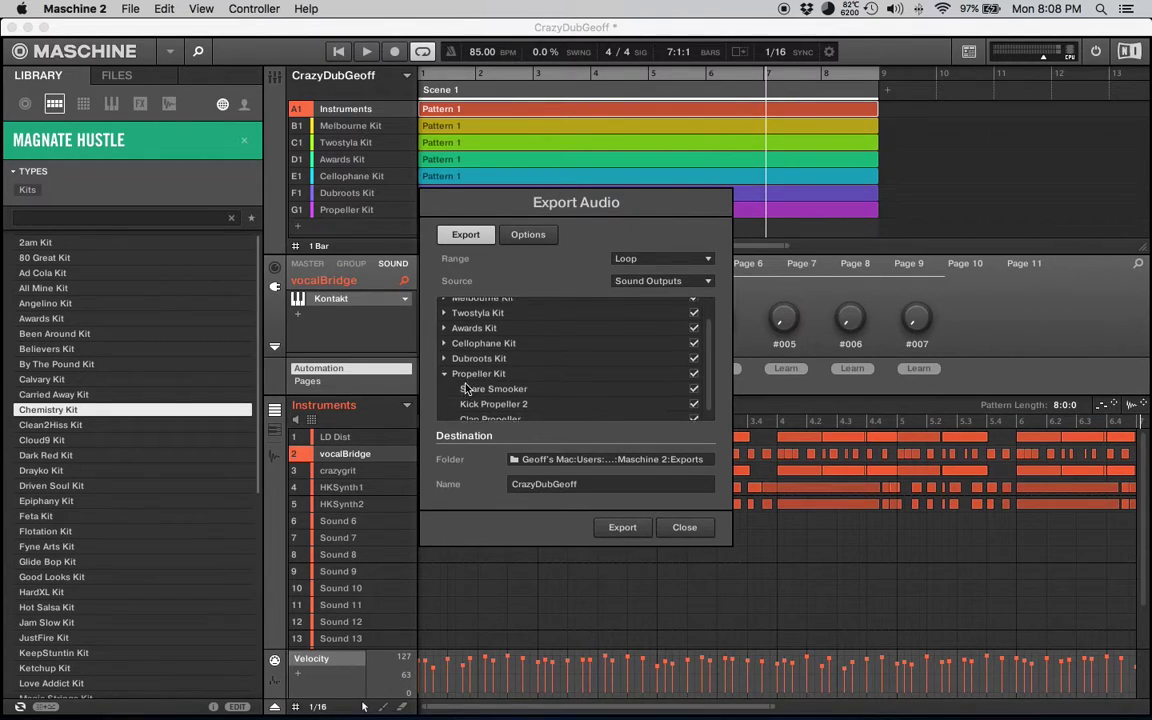
{"action": "left_click", "coordinate": [448, 390]}
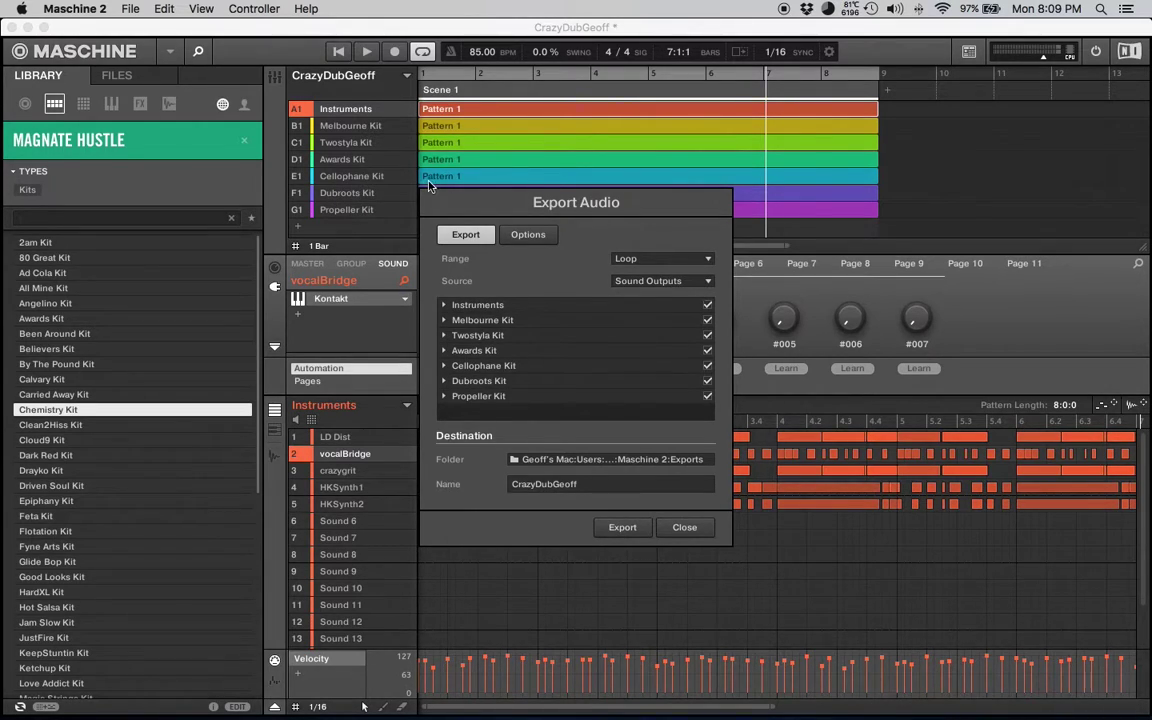
{"action": "left_click", "coordinate": [444, 367]}
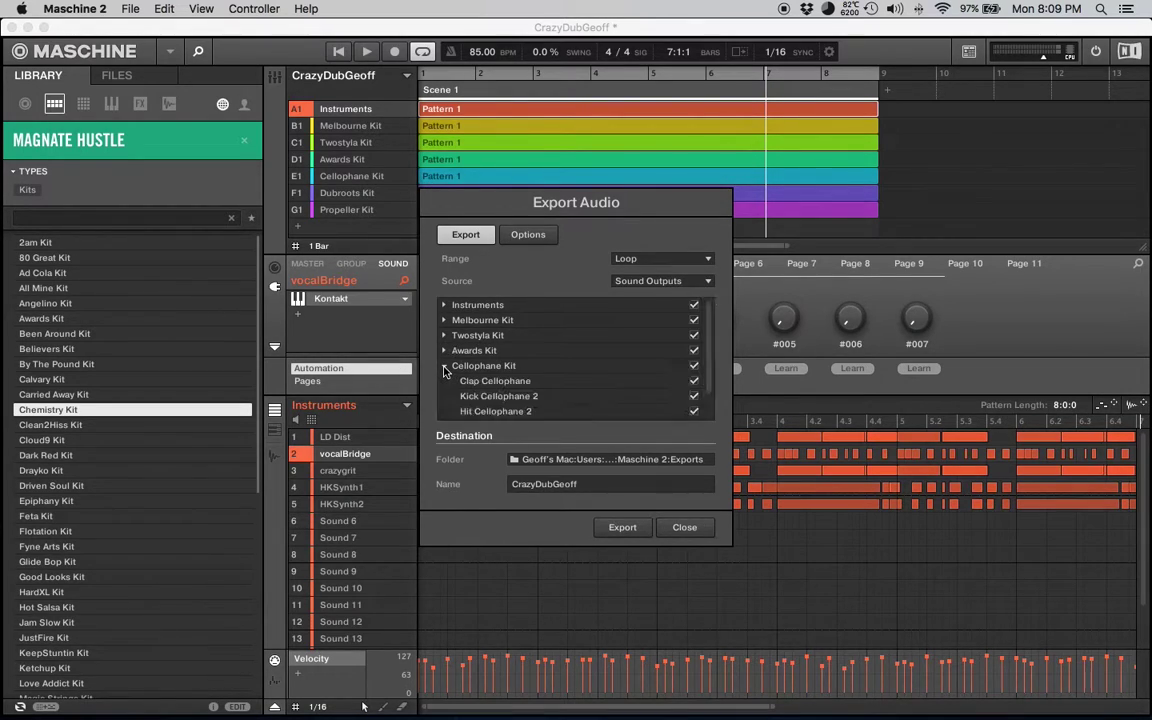
{"action": "scroll", "coordinate": [541, 389], "scroll_direction": "down", "scroll_amount": 2}
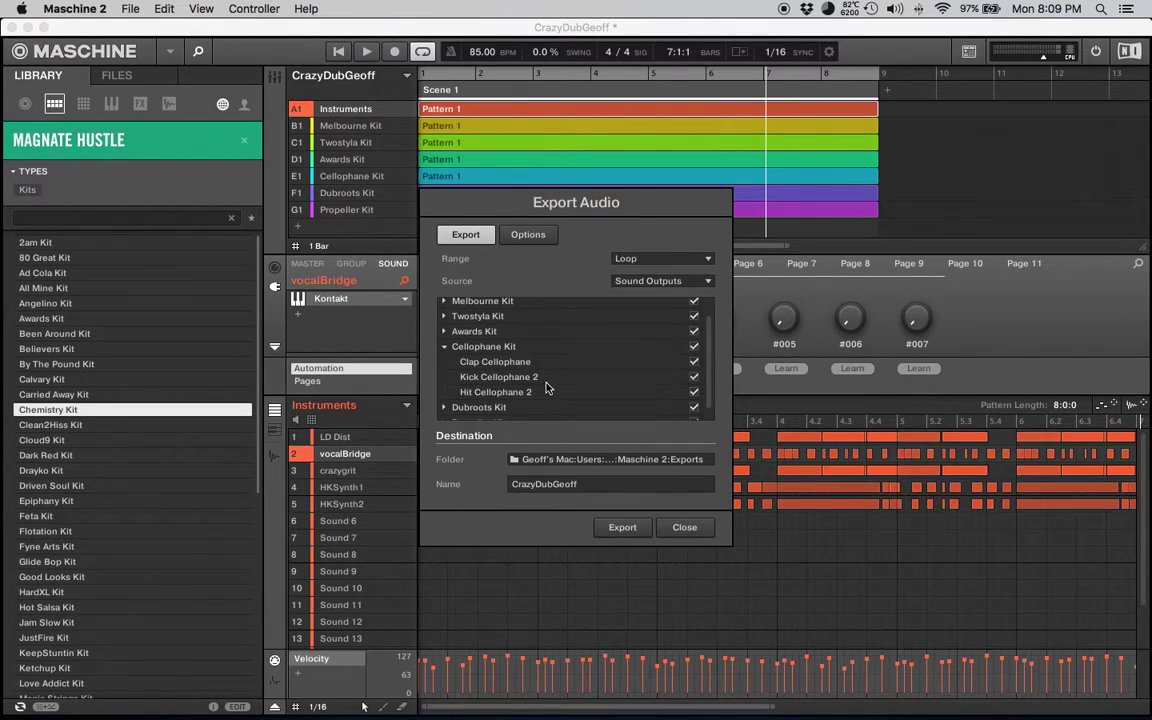
{"action": "left_click", "coordinate": [444, 347]}
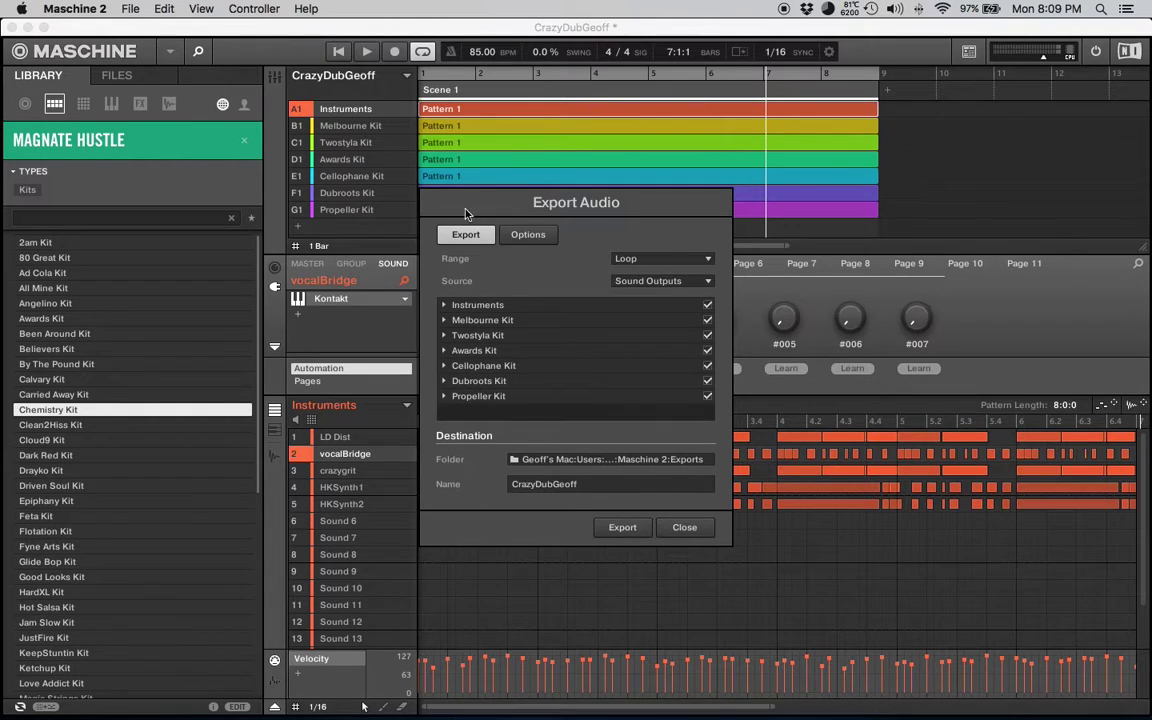
Step: Browse the FreeAgent GoFlex Drive to PRODUCTION!!! > Geoff TRACKING FOLDER in the destination chooser
{"action": "left_click", "coordinate": [598, 459]}
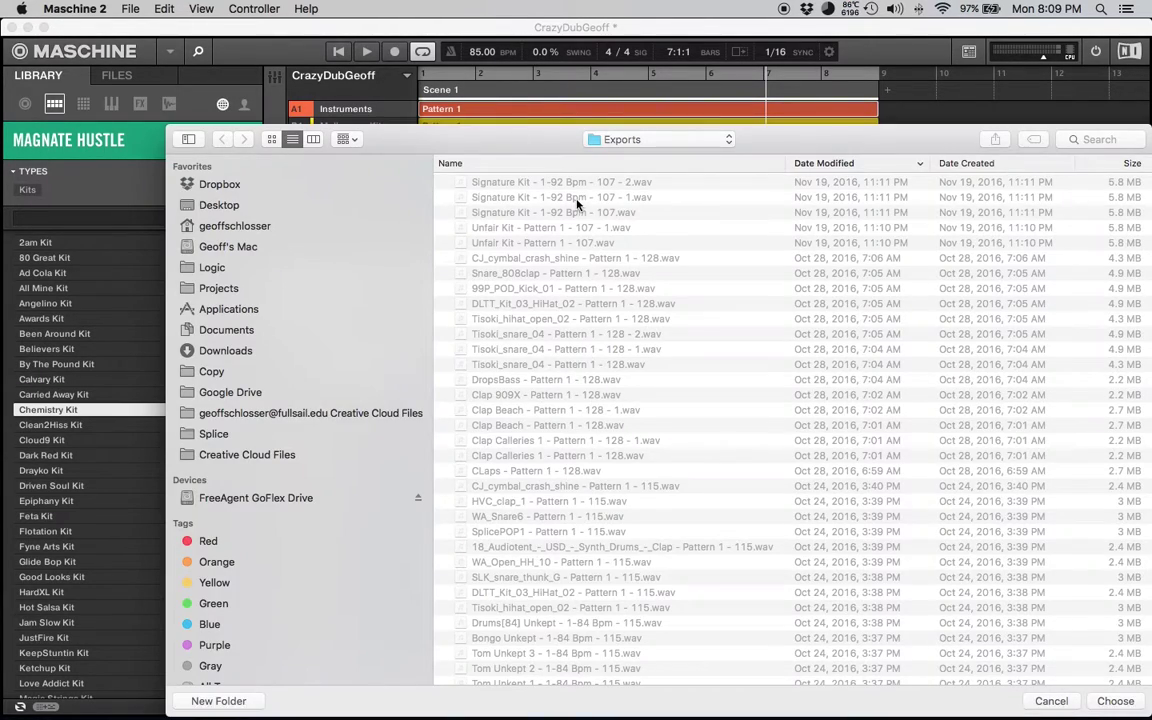
{"action": "left_click", "coordinate": [688, 150]}
{"action": "left_click", "coordinate": [318, 250]}
{"action": "left_click", "coordinate": [241, 287]}
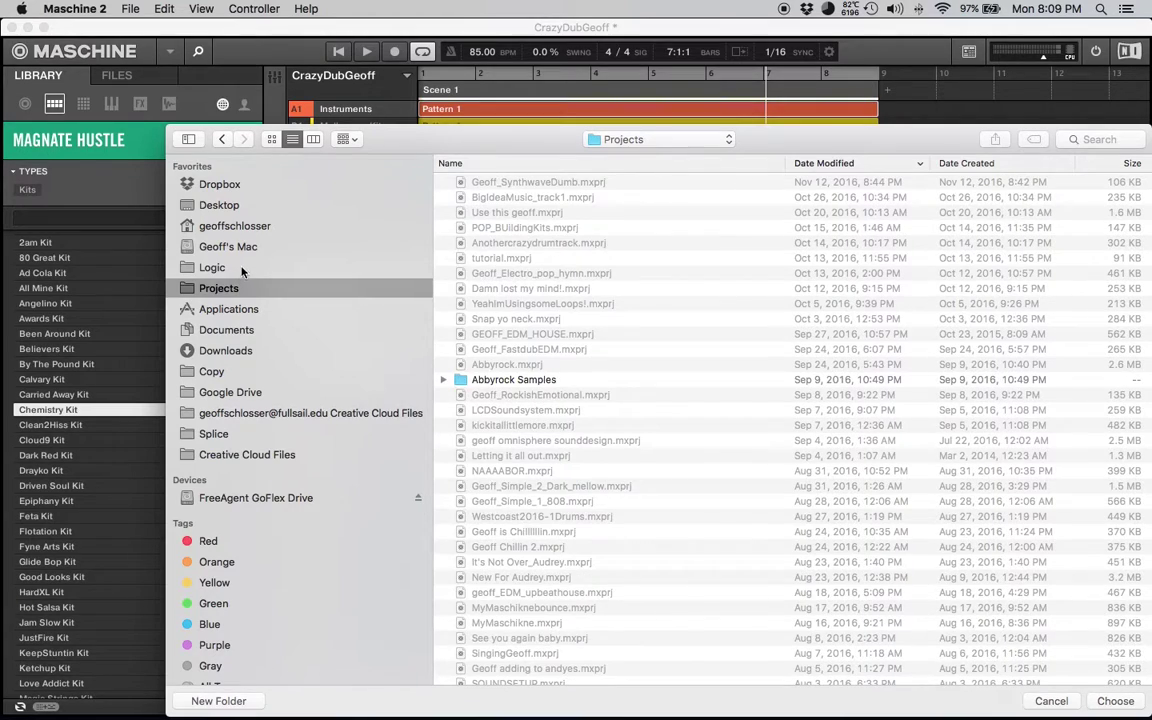
{"action": "left_click", "coordinate": [243, 267]}
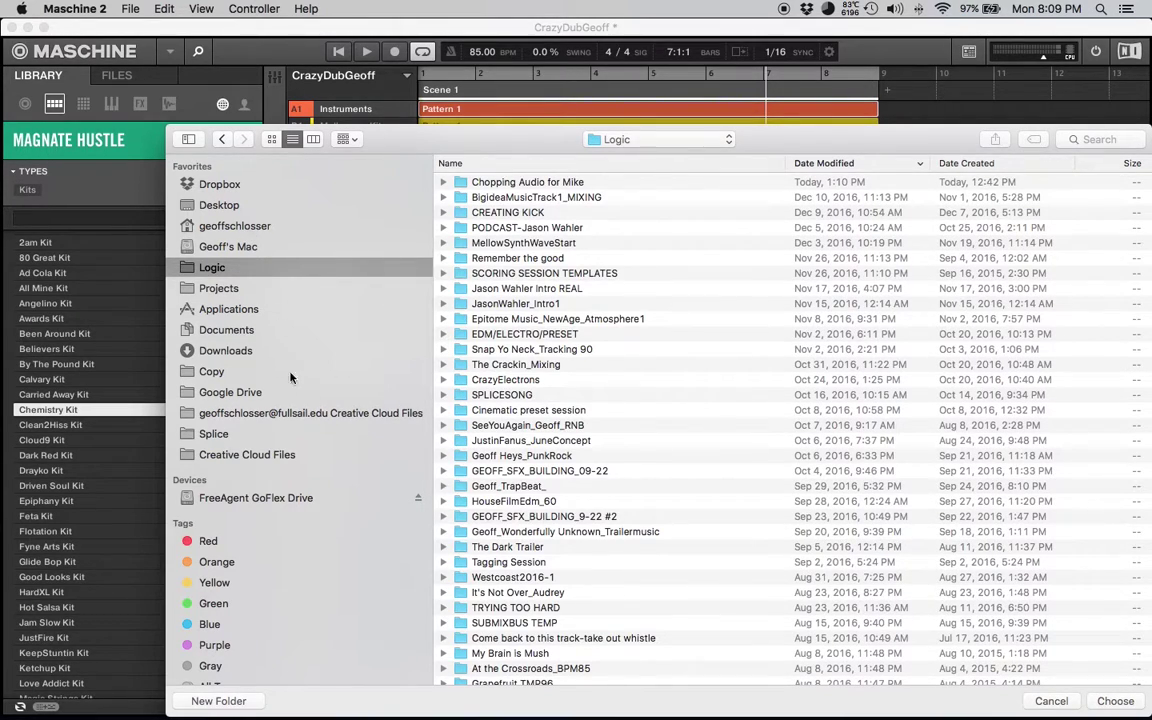
{"action": "left_click", "coordinate": [262, 497]}
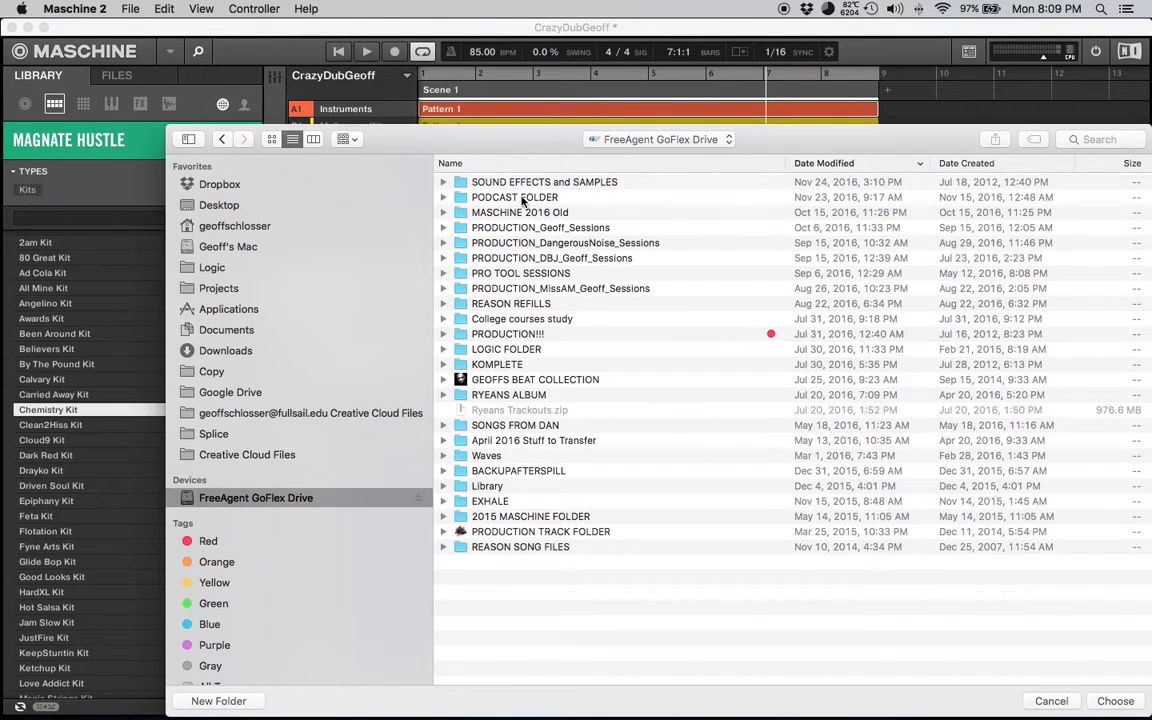
{"action": "double_click", "coordinate": [507, 333]}
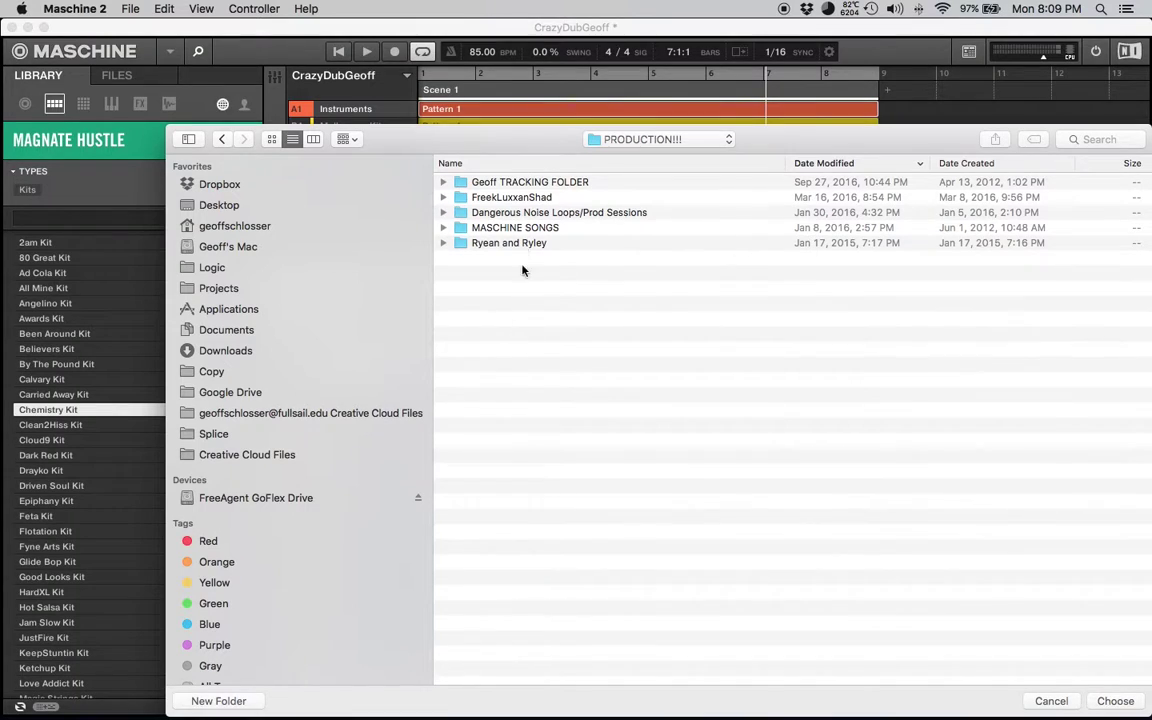
{"action": "left_click", "coordinate": [540, 182]}
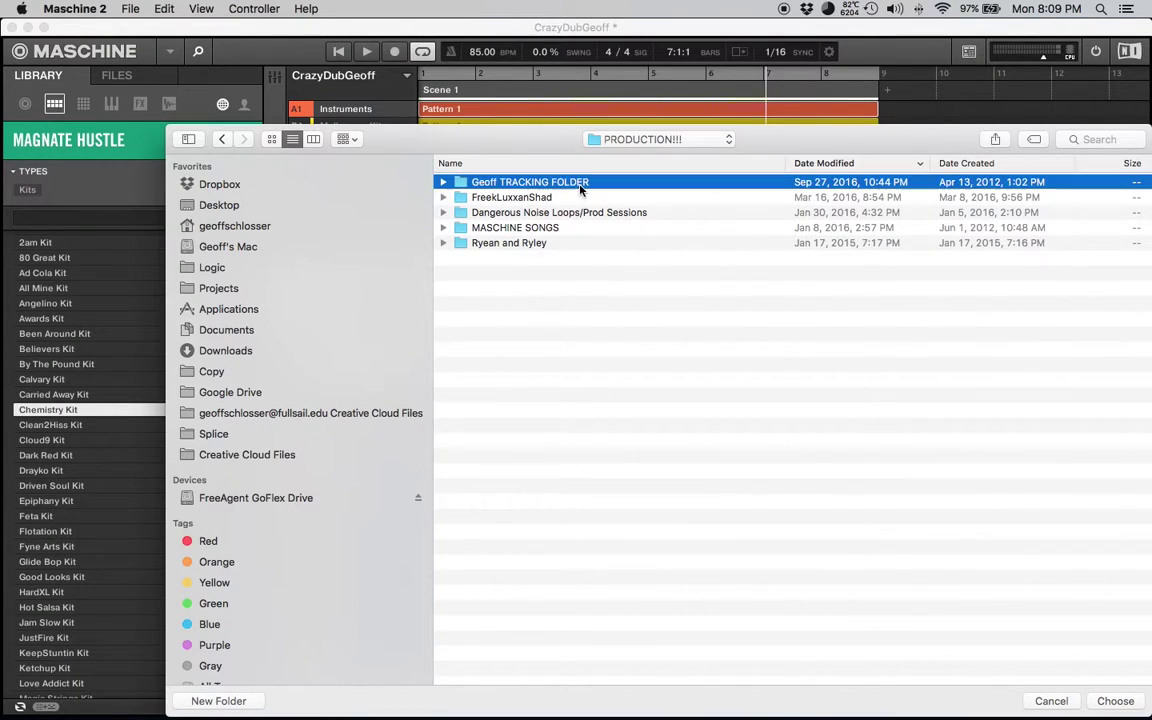
{"action": "key", "text": "super+Down"}
Step: Create folder CrazyDubGeoff_85.00 there and choose it as the export destination
{"action": "scroll", "coordinate": [700, 320], "scroll_direction": "down", "scroll_amount": 15}
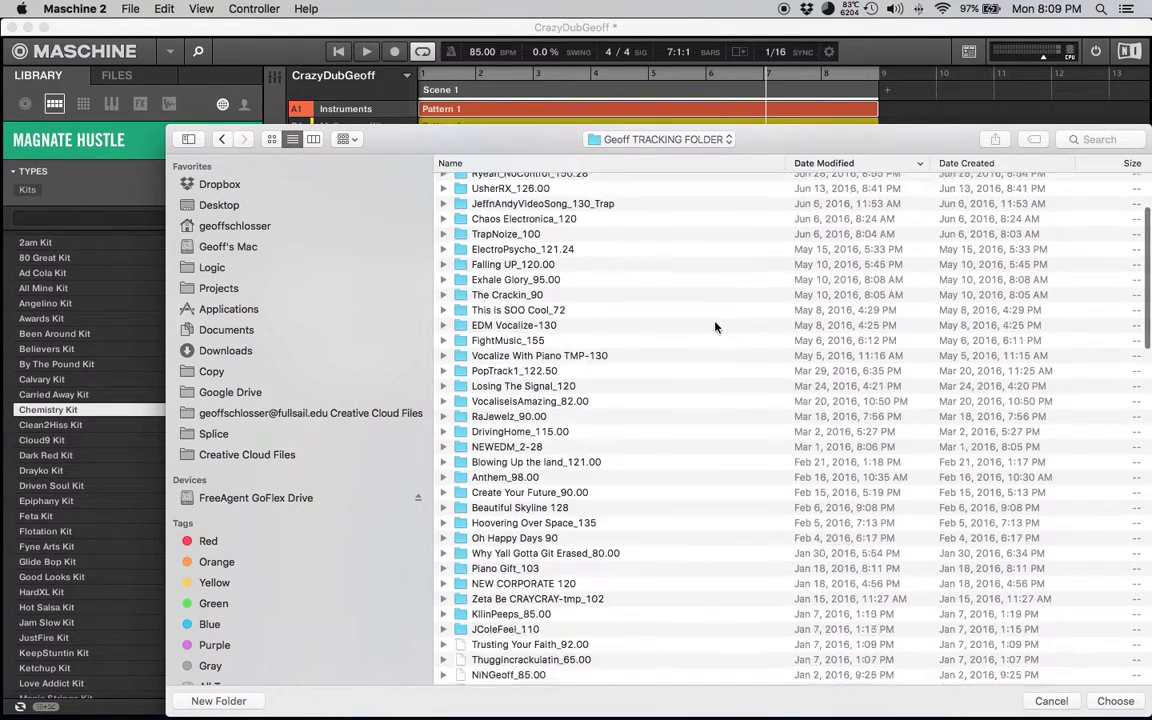
{"action": "scroll", "coordinate": [716, 329], "scroll_direction": "up", "scroll_amount": 12}
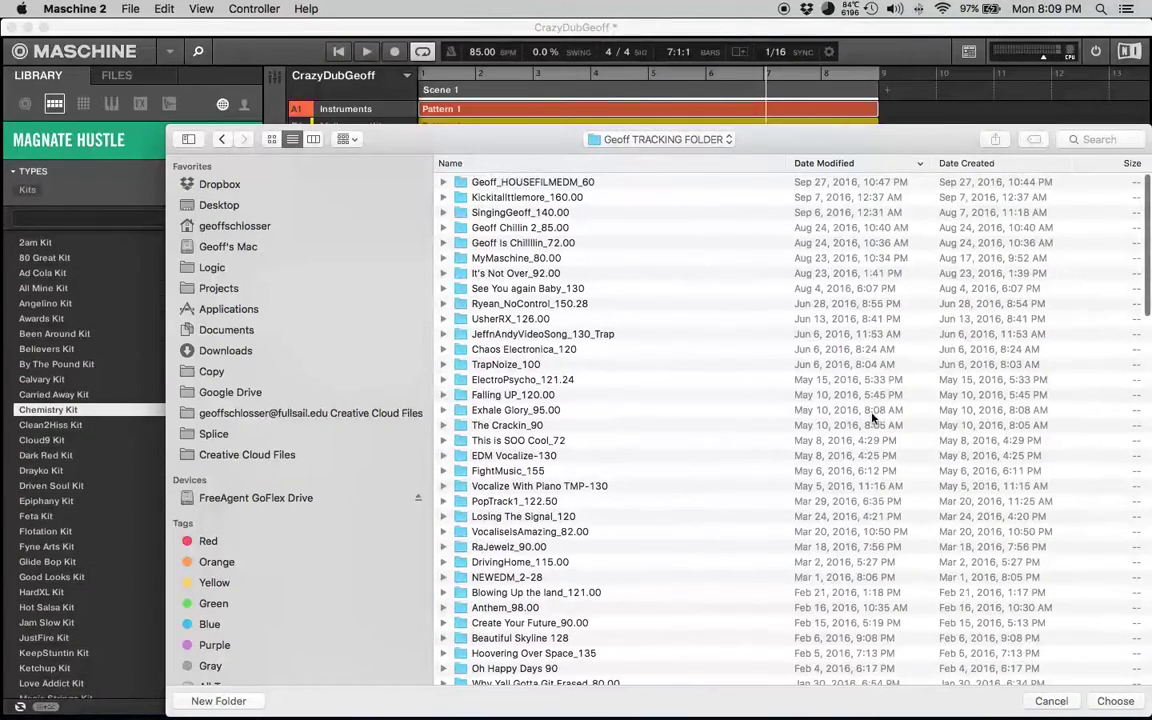
{"action": "left_click", "coordinate": [231, 698]}
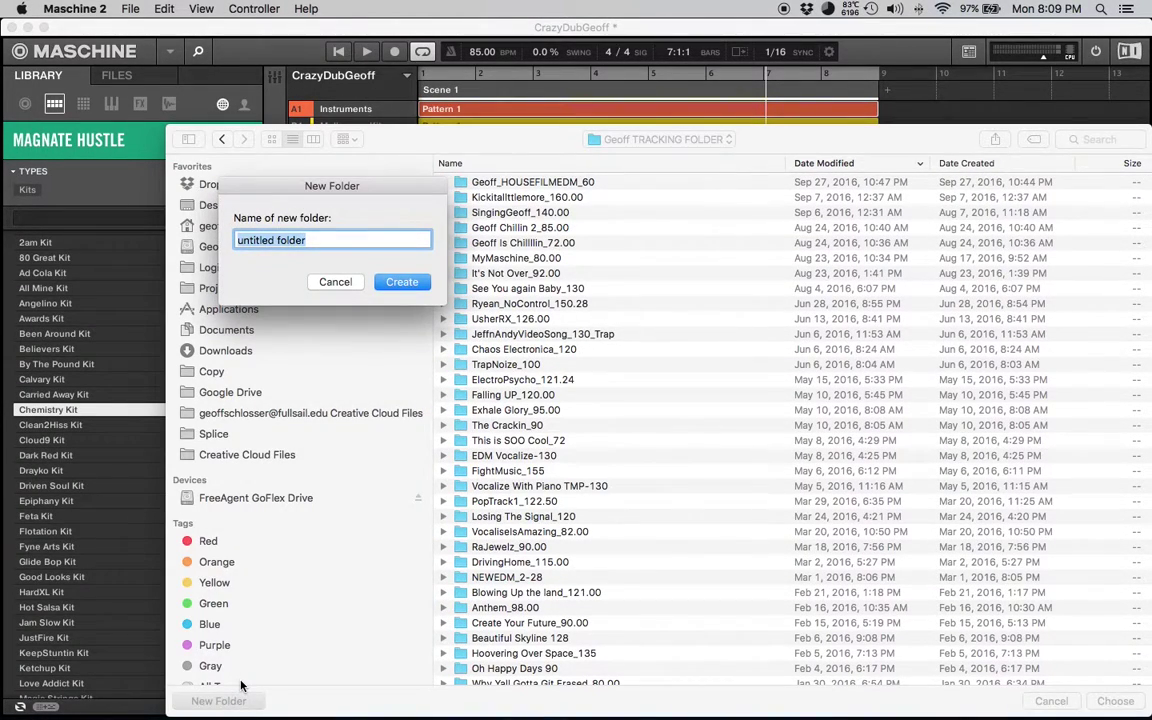
{"action": "type", "text": "CrazyDubGeoff_85.00"}
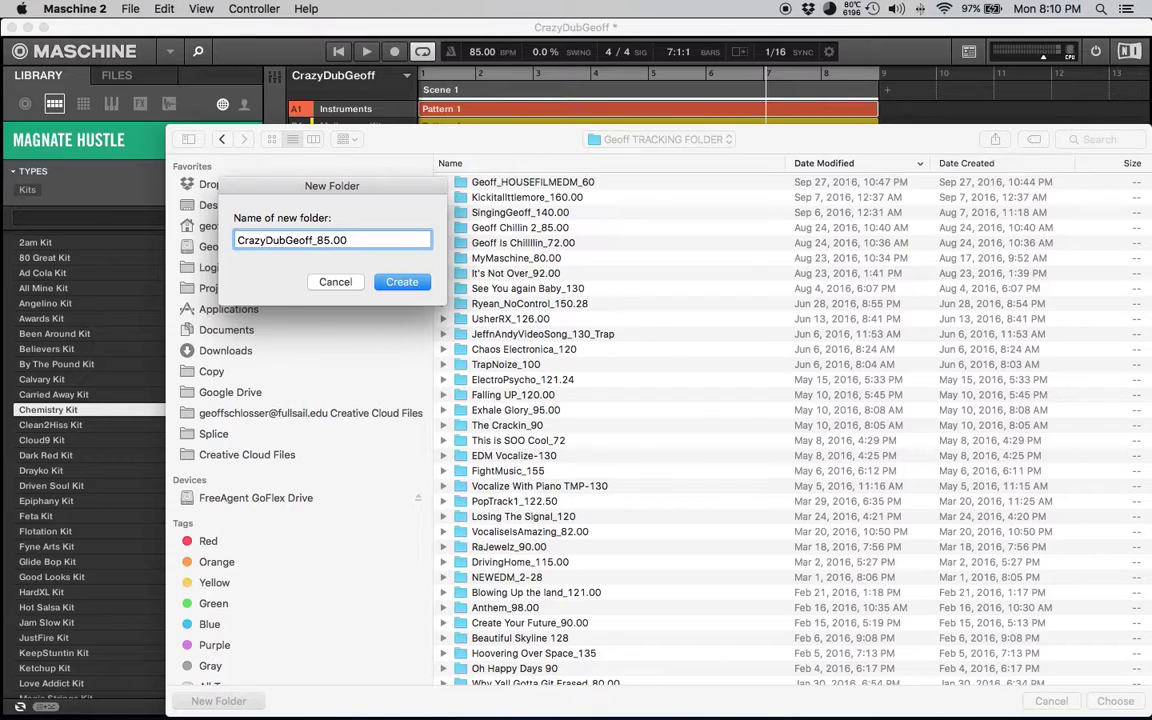
{"action": "key", "text": "Return"}
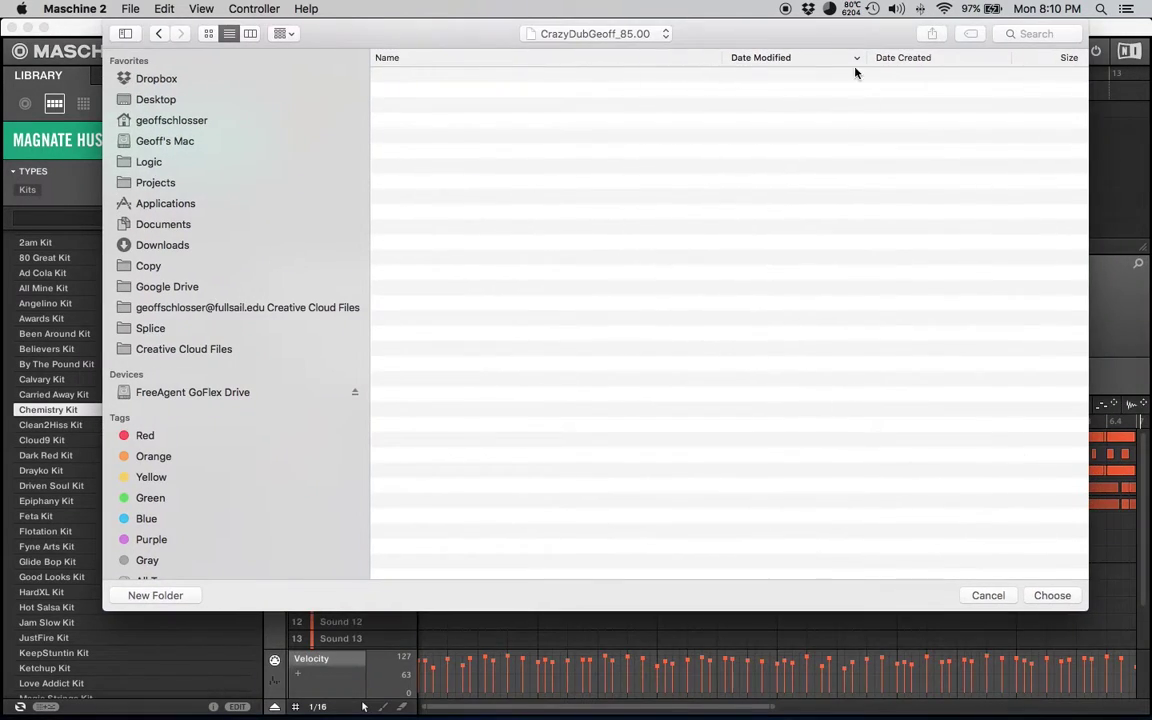
{"action": "left_click", "coordinate": [1040, 595]}
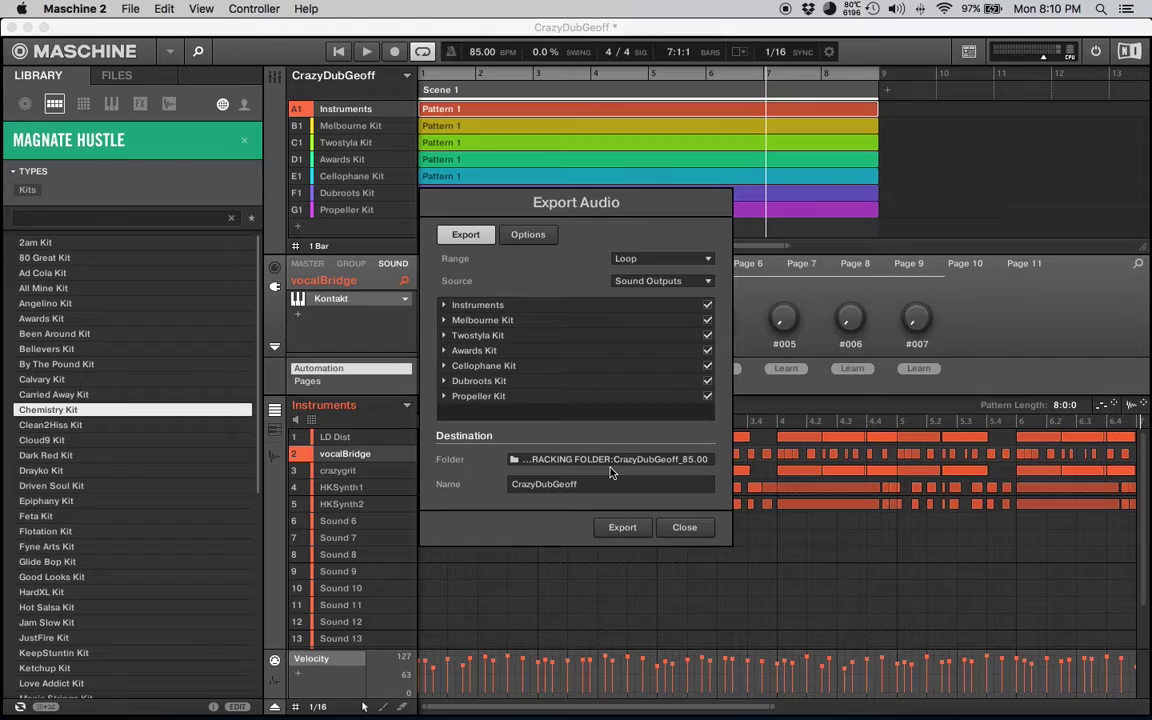
Step: Confirm WAV, 48000 Hz, 24 Bit in Options and export the sound output stems
{"action": "left_click", "coordinate": [545, 237]}
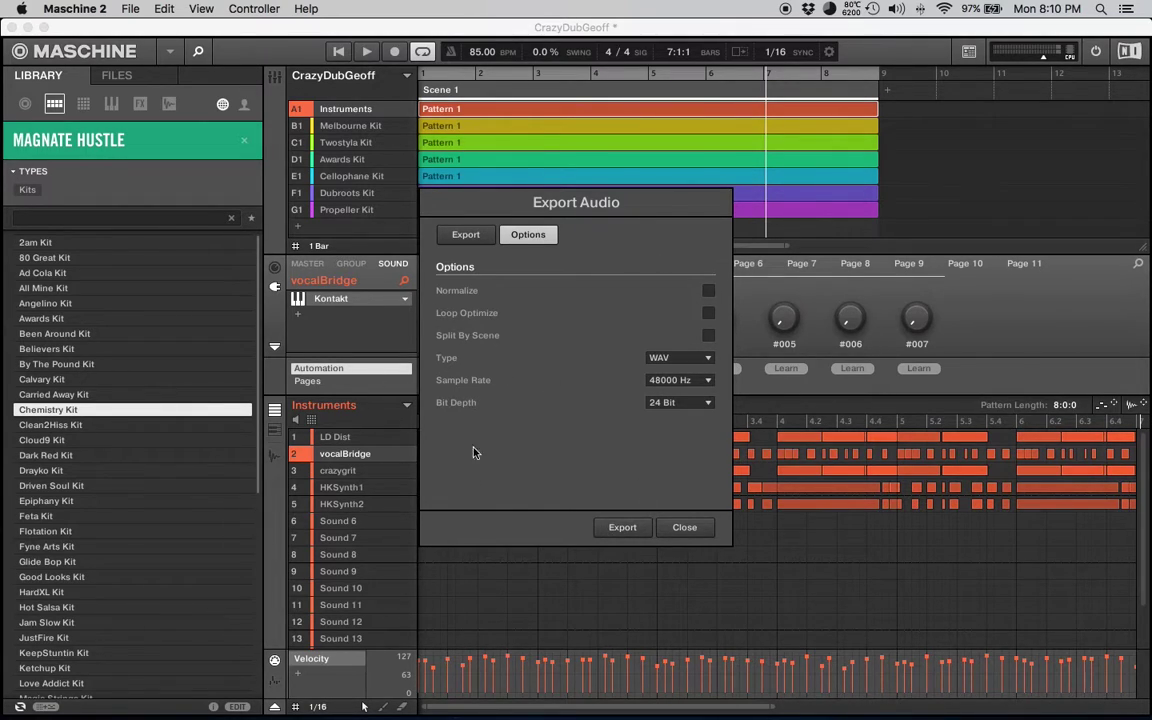
{"action": "left_click", "coordinate": [624, 530]}
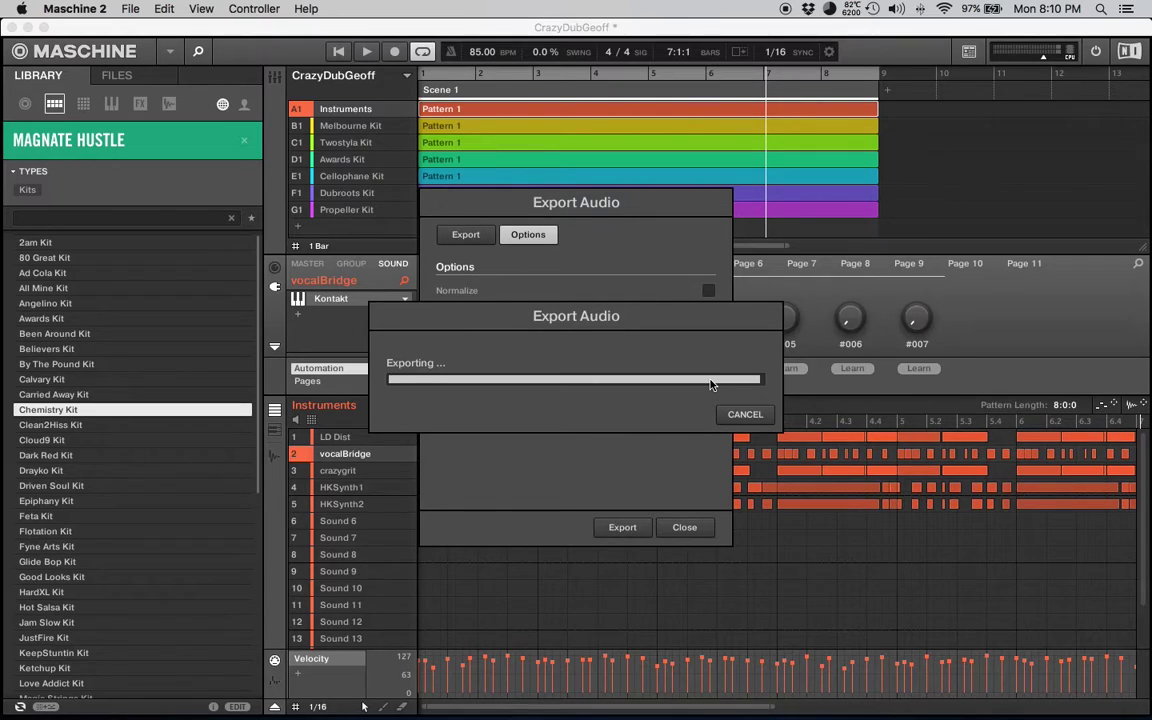
Step: Close Export Audio, quit Maschine 2 discarding changes, and switch to Logic Pro X
{"action": "left_click", "coordinate": [686, 528]}
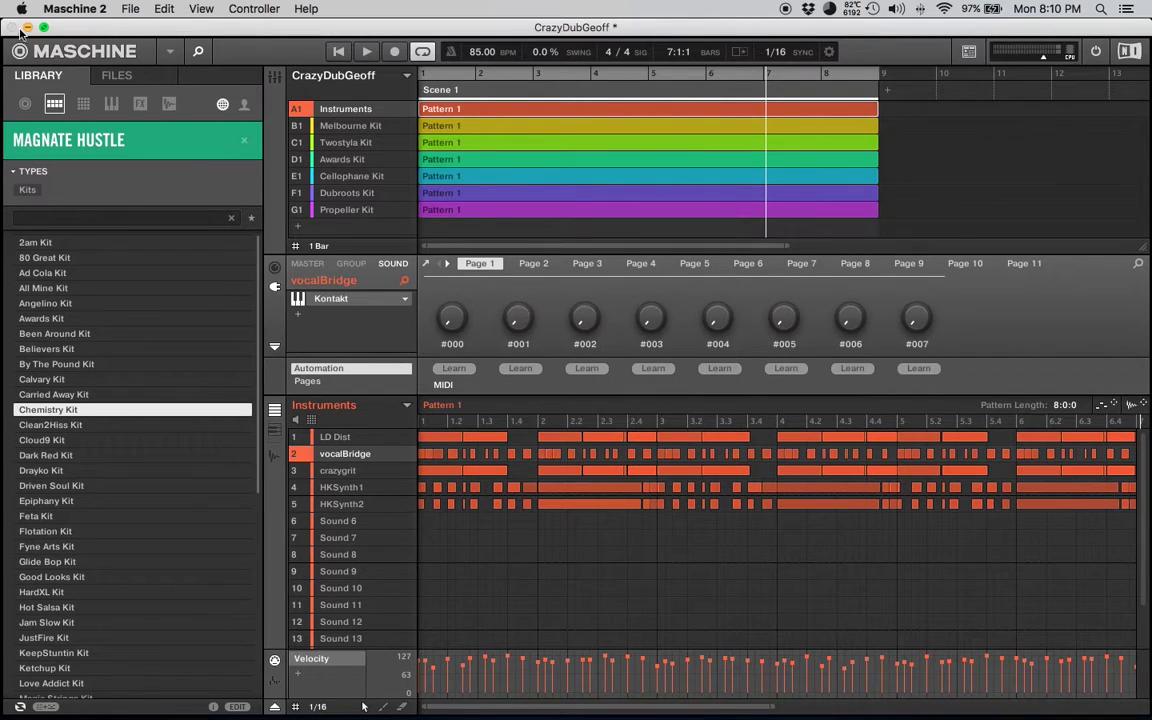
{"action": "left_click", "coordinate": [52, 8]}
{"action": "left_click", "coordinate": [140, 158]}
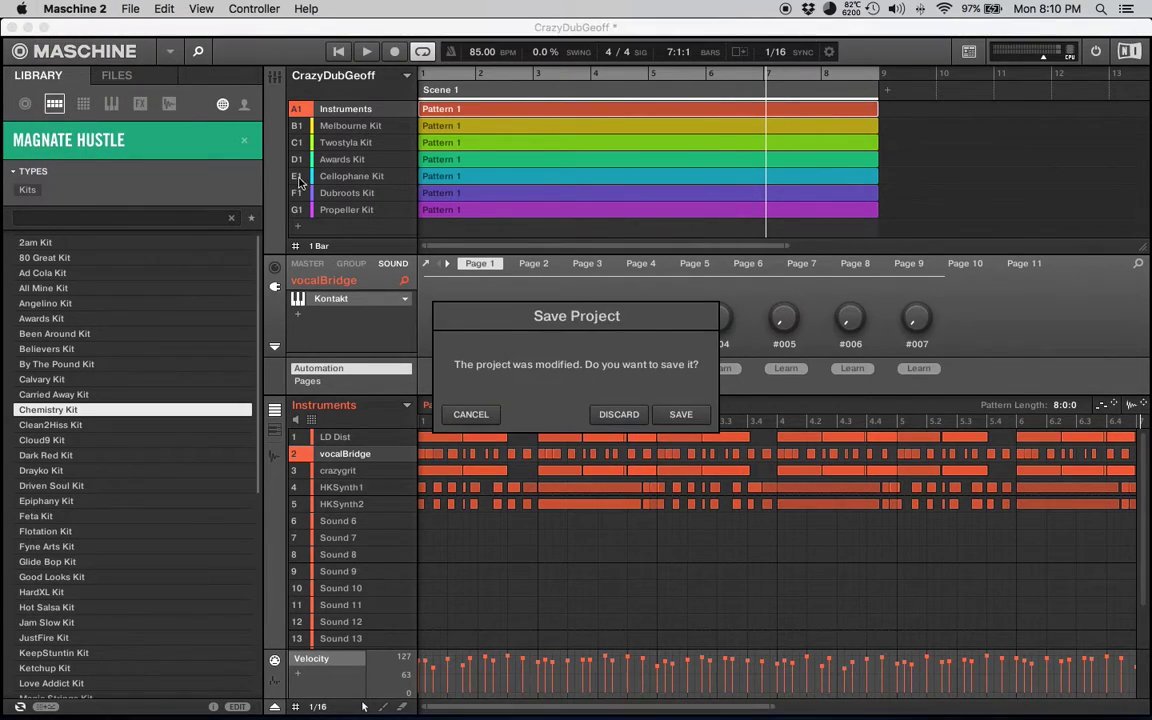
{"action": "left_click", "coordinate": [618, 414]}
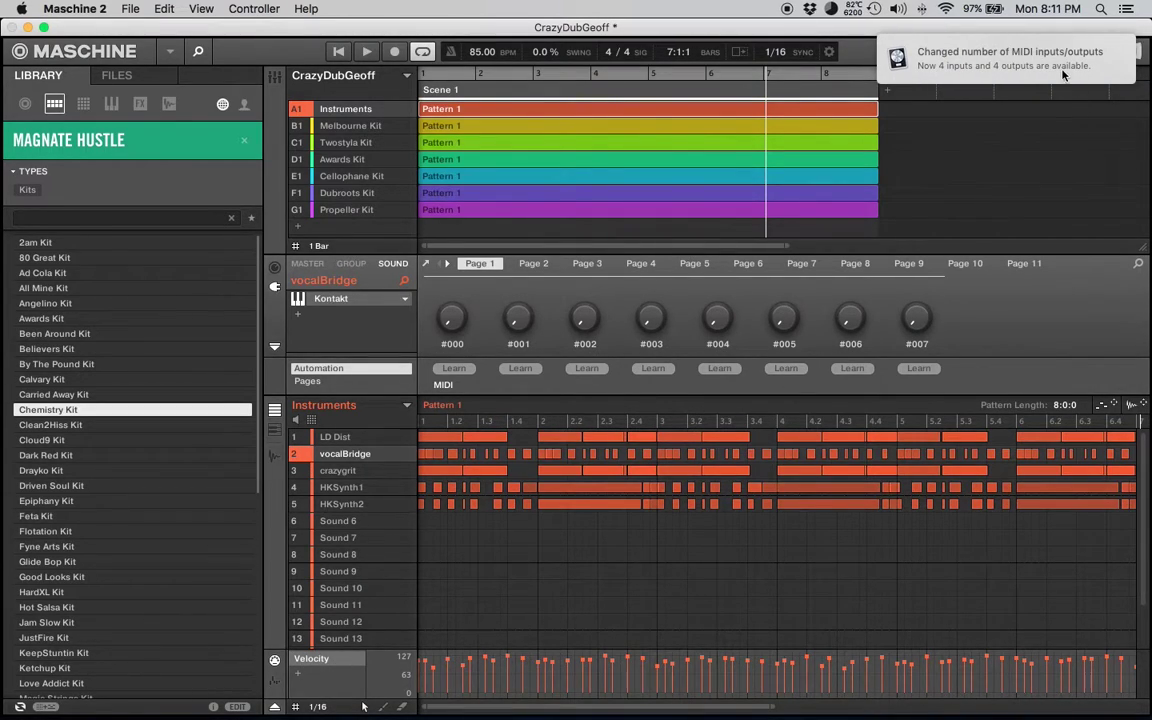
{"action": "mouse_move", "coordinate": [739, 712]}
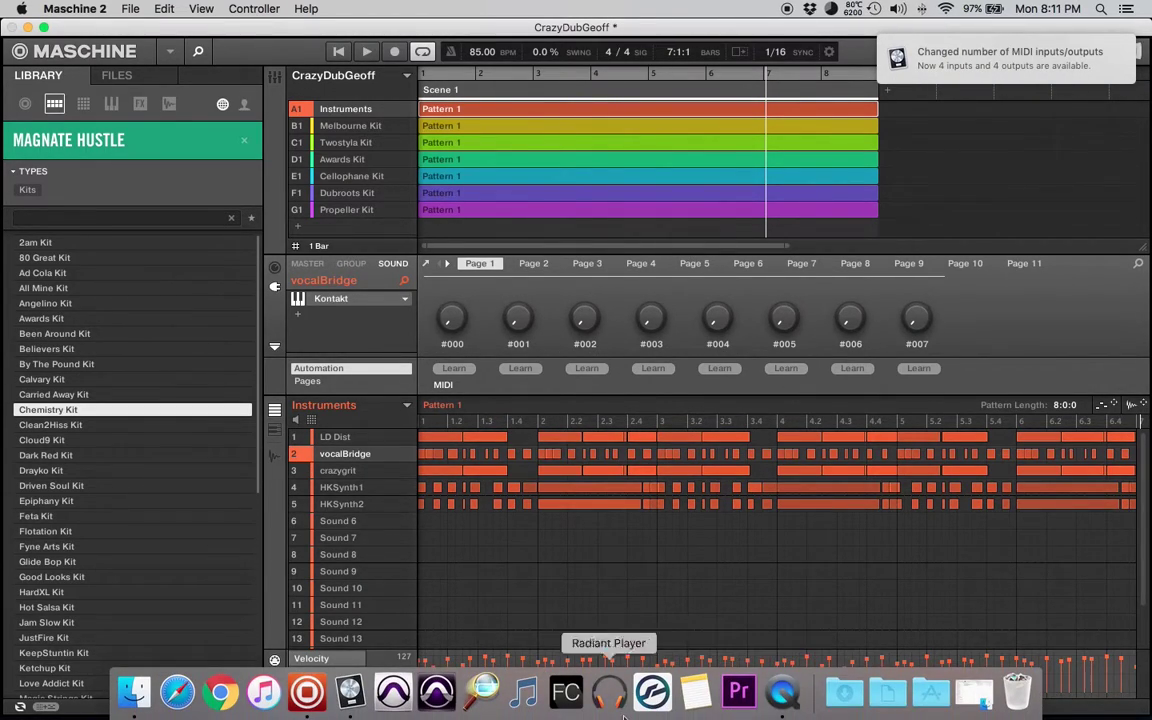
{"action": "left_click", "coordinate": [350, 692]}
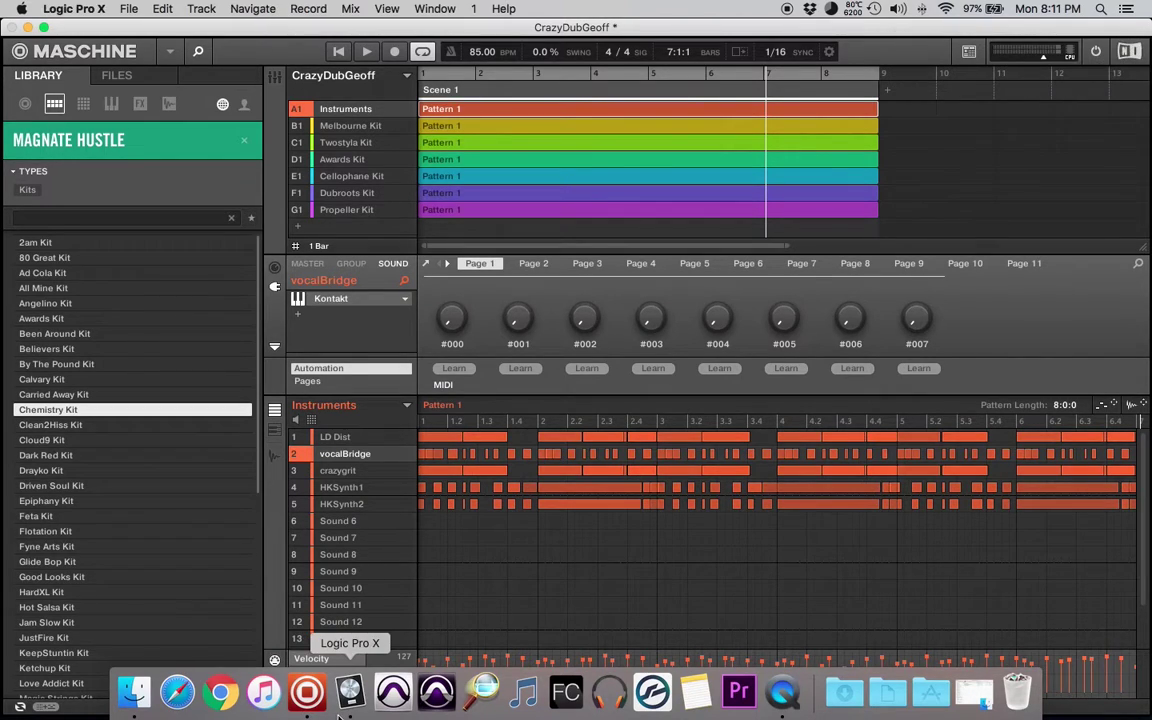
Step: Create a new project with a single Audio 1 track and enter 85 as the tempo
{"action": "left_click", "coordinate": [124, 9]}
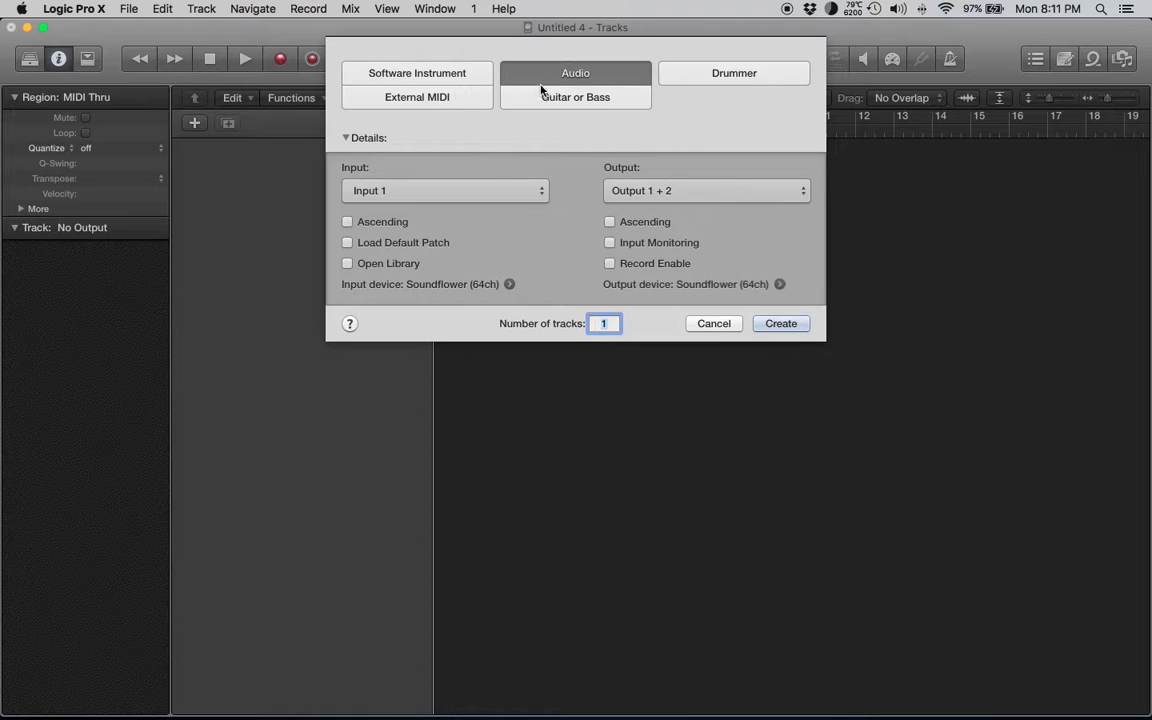
{"action": "left_click", "coordinate": [781, 325]}
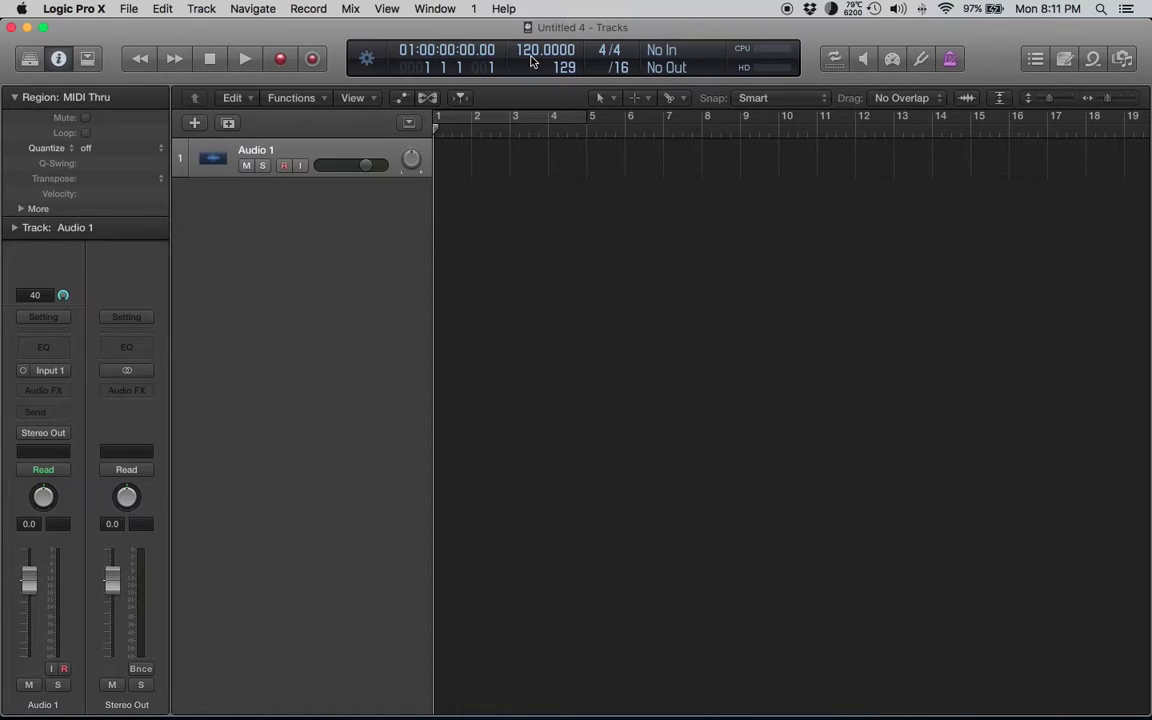
{"action": "double_click", "coordinate": [535, 52]}
{"action": "type", "text": "85"}
{"action": "key", "text": "Return"}
Step: Show the Project audio browser beside the tracks and open its Audio File menu
{"action": "left_click", "coordinate": [206, 55]}
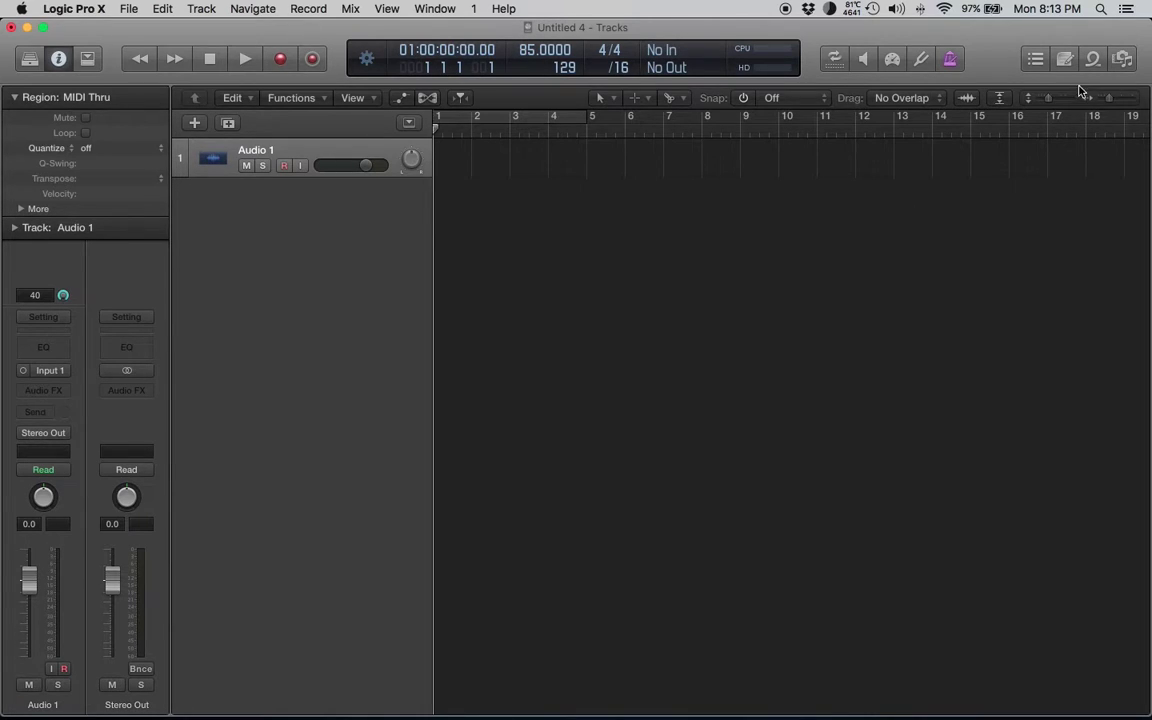
{"action": "left_click", "coordinate": [1124, 62]}
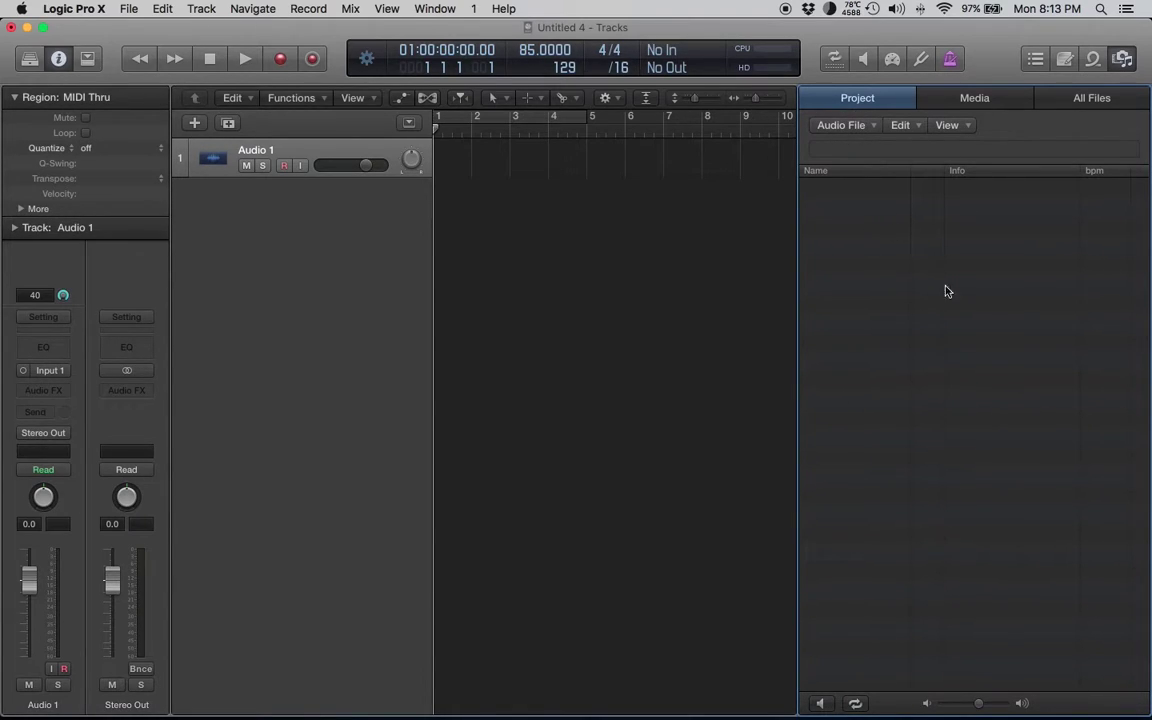
{"action": "left_click", "coordinate": [862, 124]}
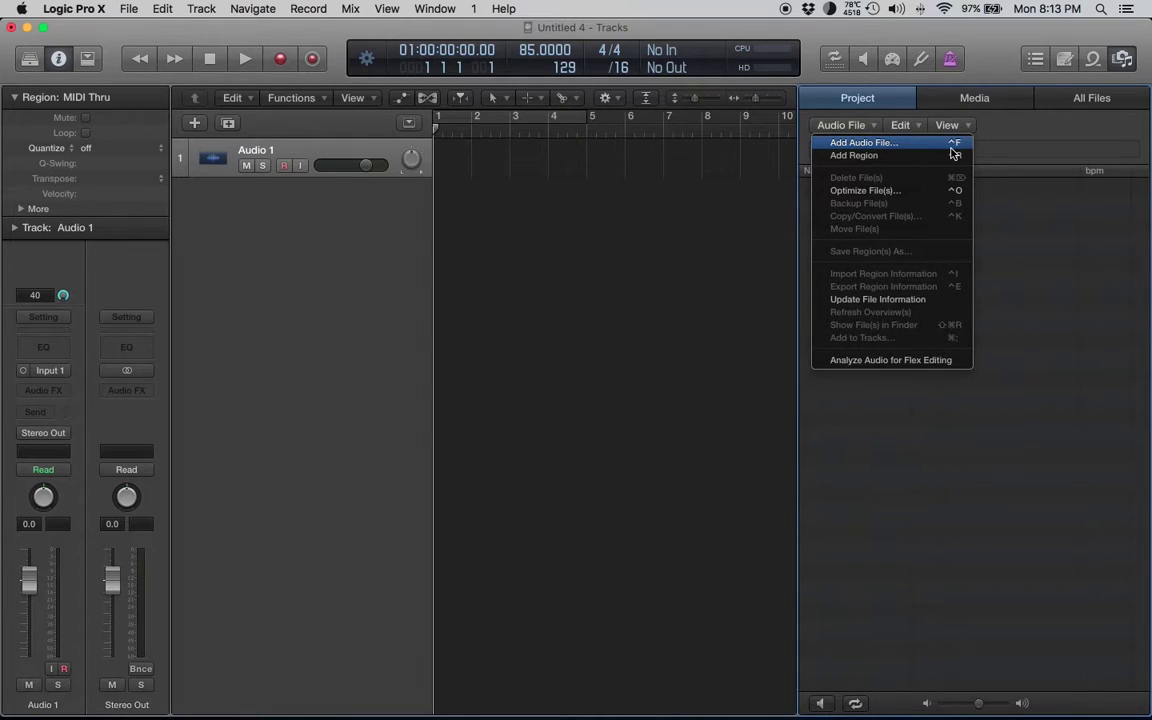
Step: Add all 20 WAV stems from the CrazyDubGeoff folder to the project via Add Audio File…
{"action": "left_click", "coordinate": [865, 101]}
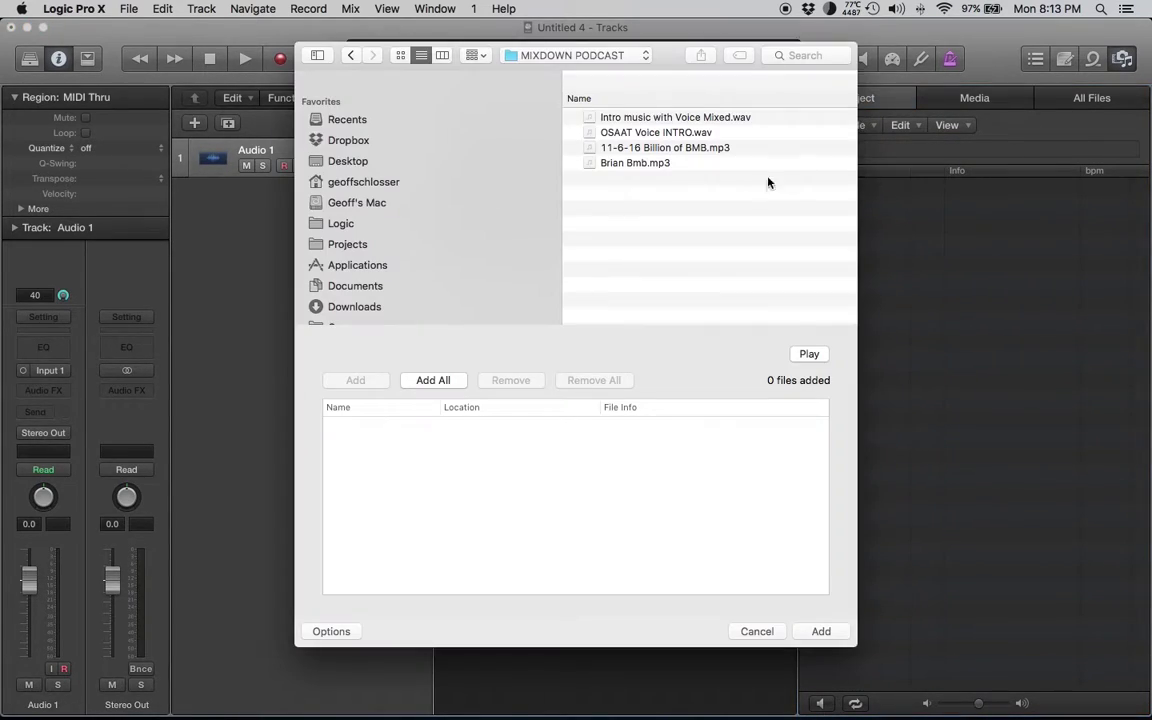
{"action": "left_click", "coordinate": [620, 57]}
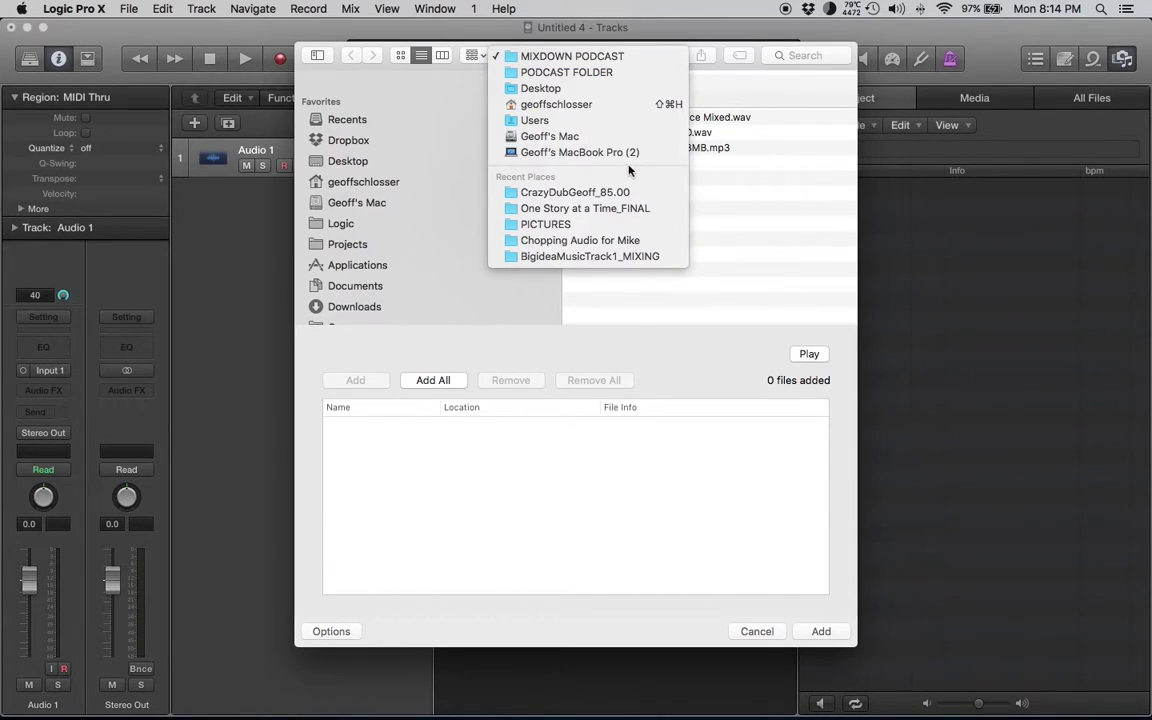
{"action": "left_click", "coordinate": [566, 56]}
{"action": "left_click", "coordinate": [527, 56]}
{"action": "left_click", "coordinate": [588, 196]}
{"action": "left_click", "coordinate": [655, 118]}
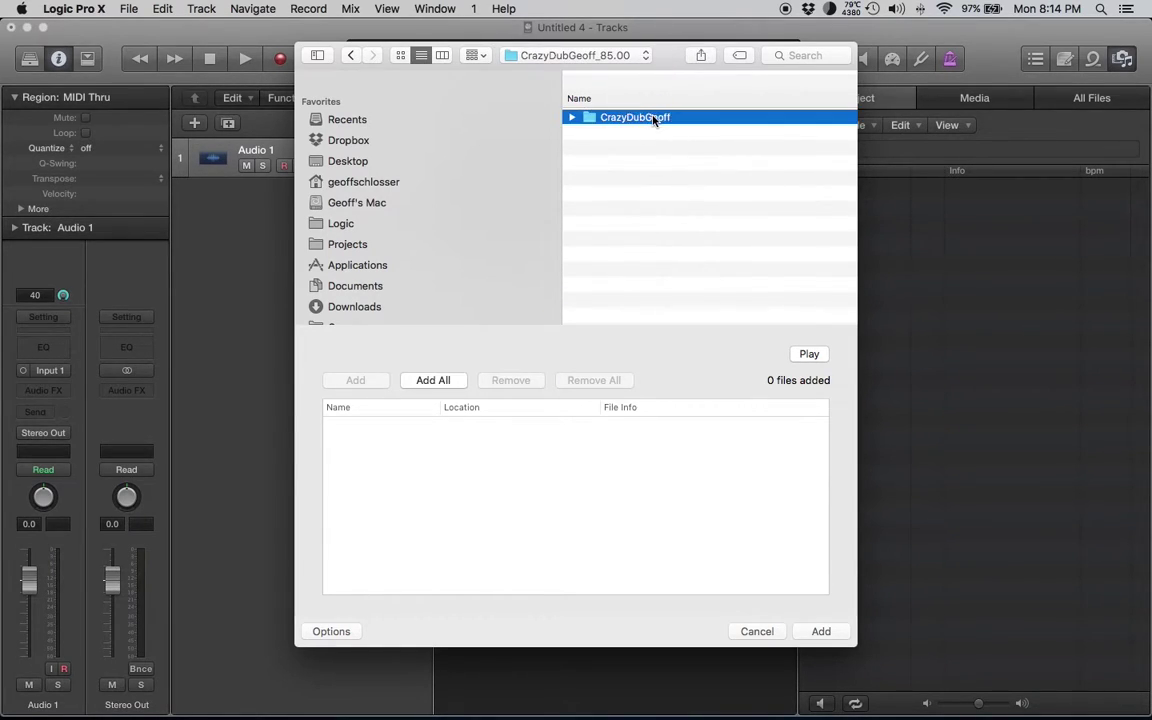
{"action": "double_click", "coordinate": [655, 118]}
{"action": "left_click", "coordinate": [686, 177]}
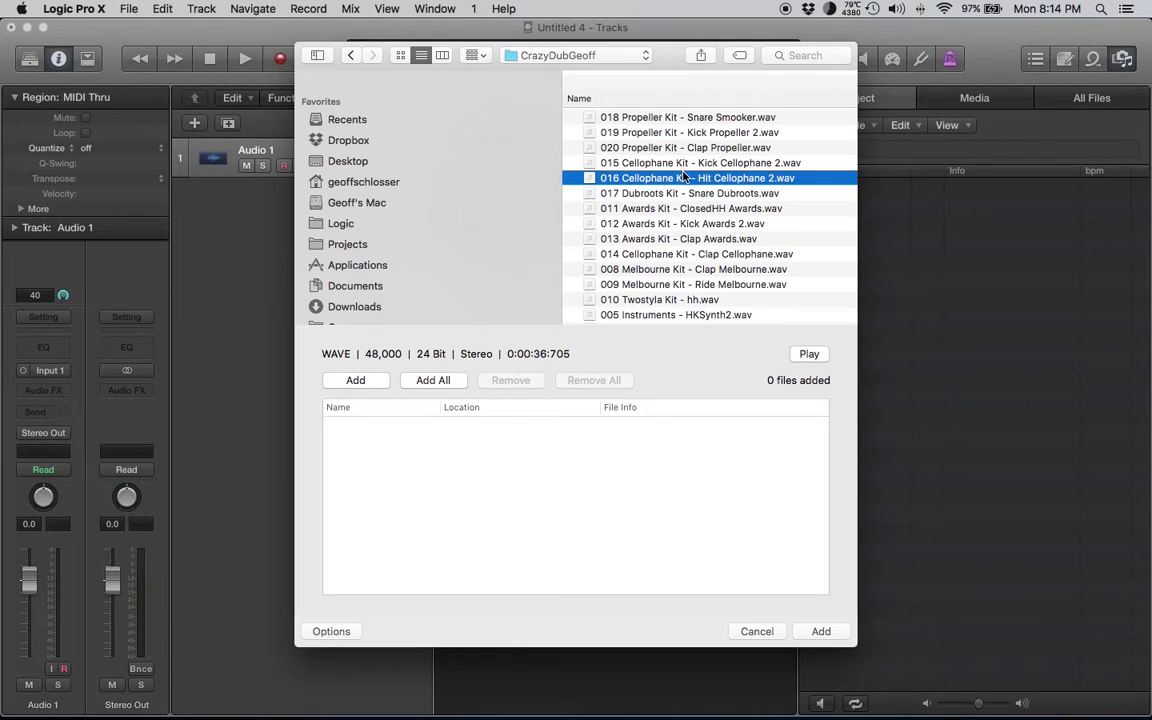
{"action": "key", "text": "super+a"}
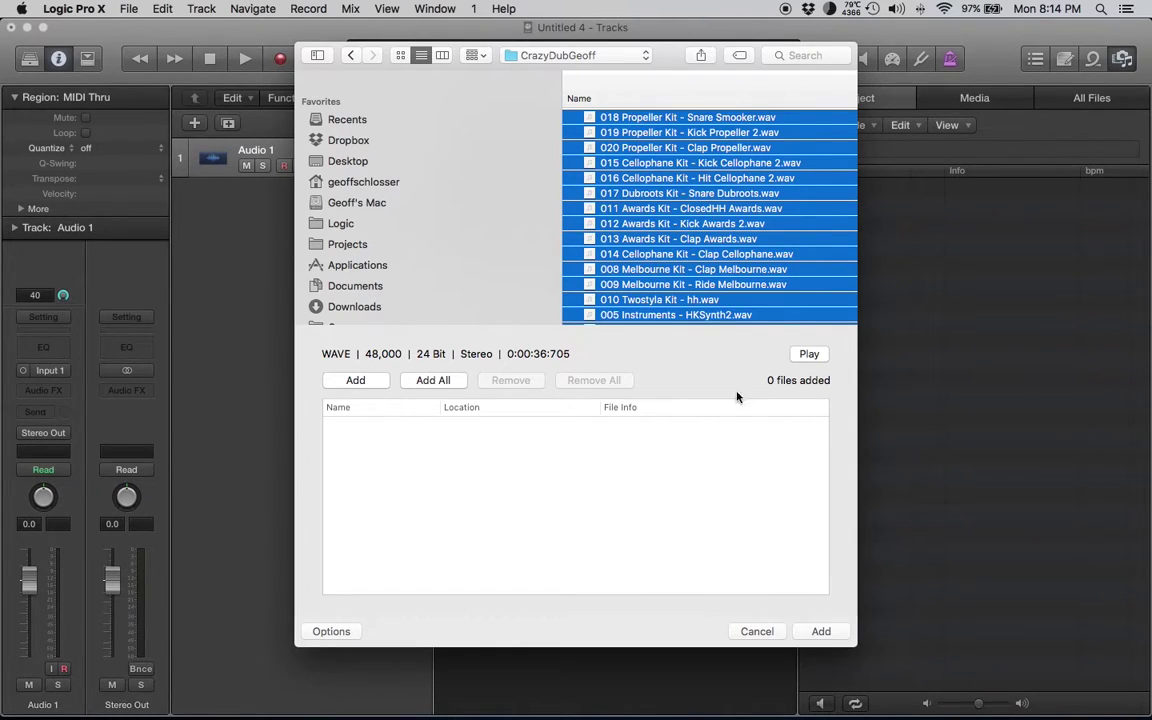
{"action": "left_click", "coordinate": [433, 380]}
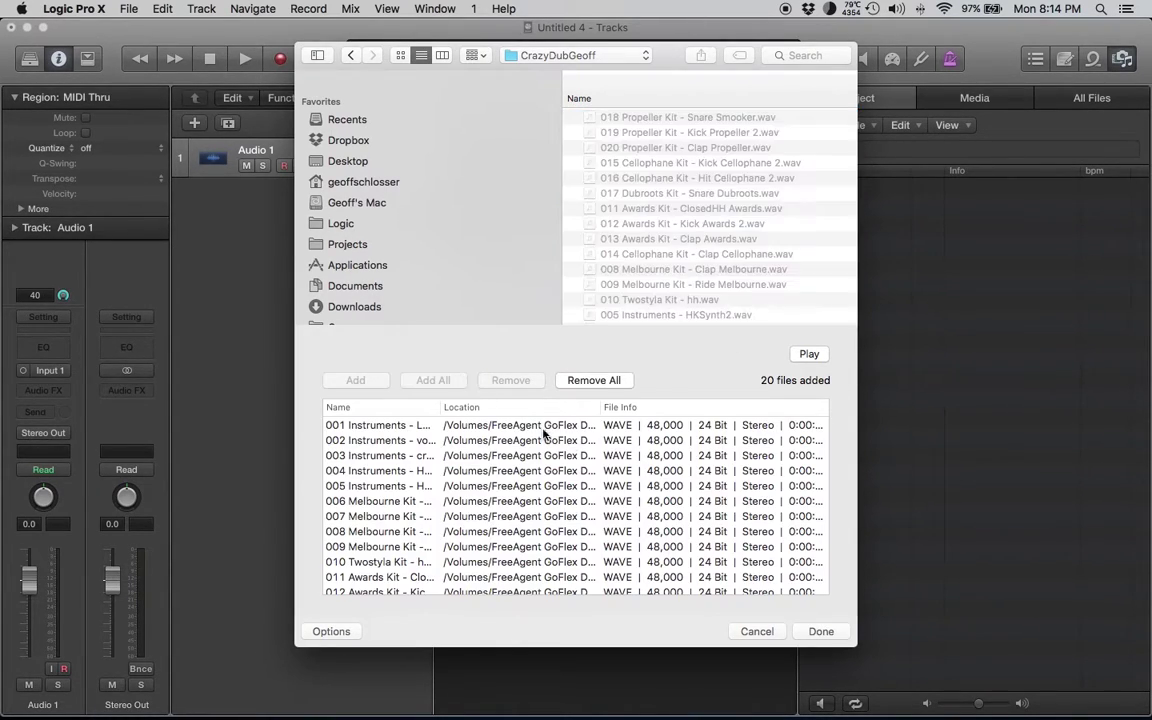
{"action": "left_click", "coordinate": [818, 636]}
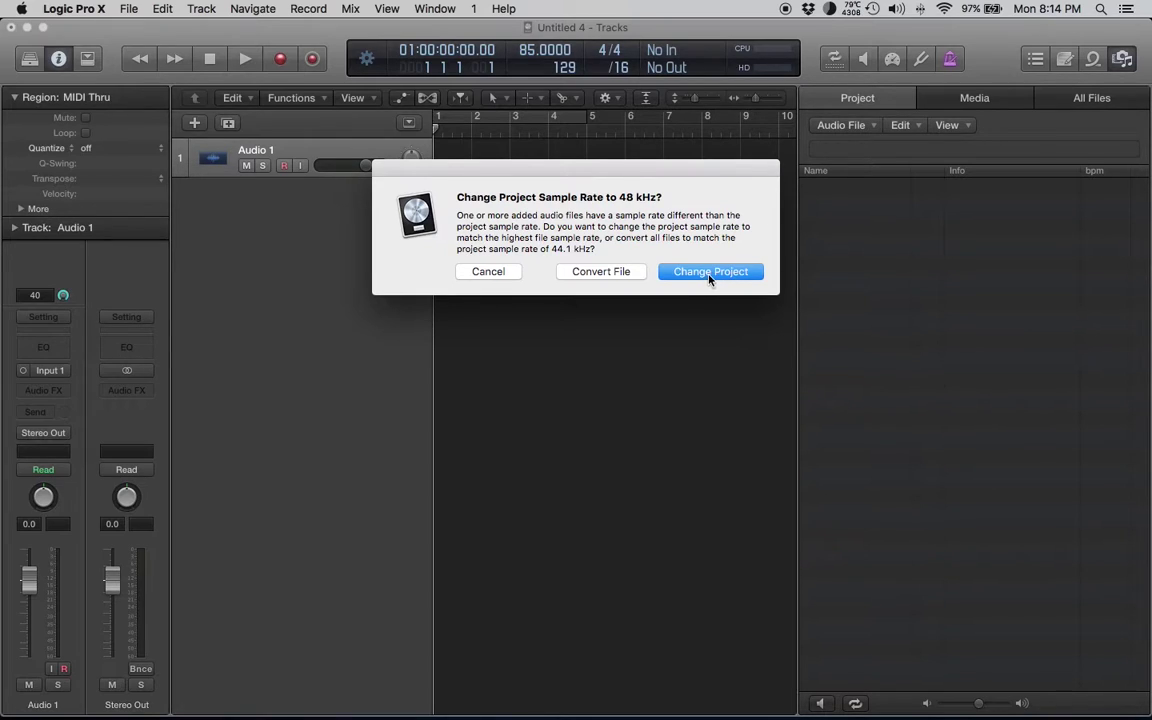
Step: Switch the project to 48 kHz and drag all 20 imported files into the arrangement
{"action": "left_click", "coordinate": [710, 271]}
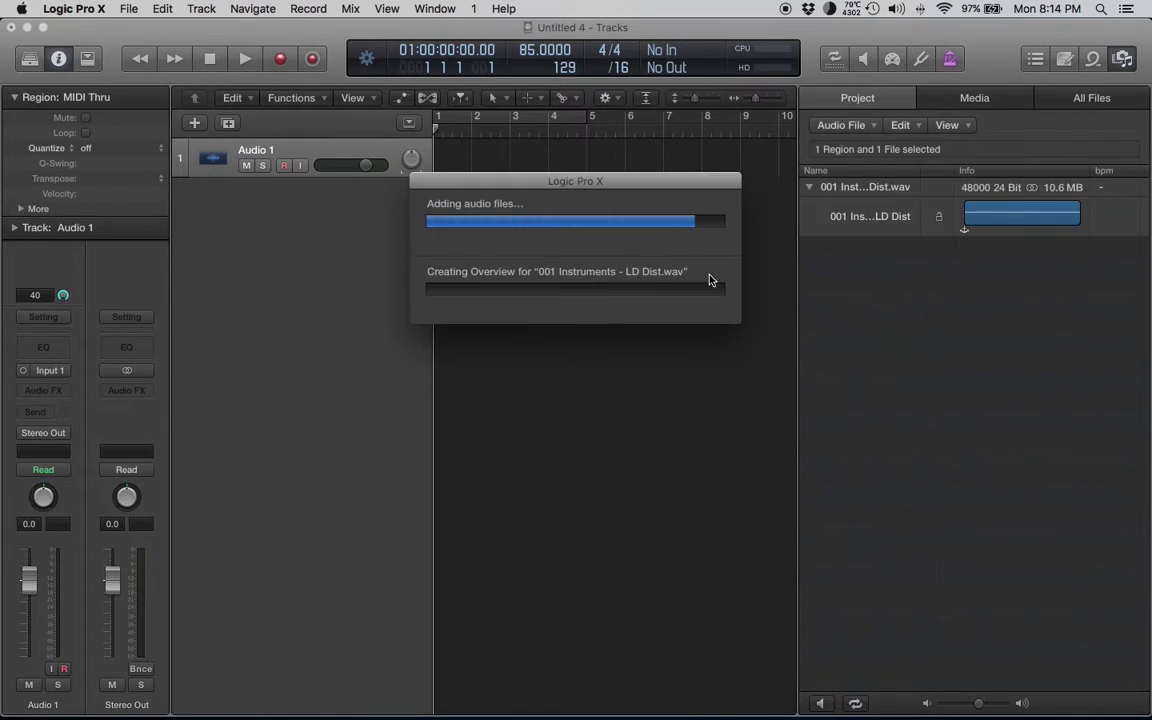
{"action": "left_click", "coordinate": [851, 201]}
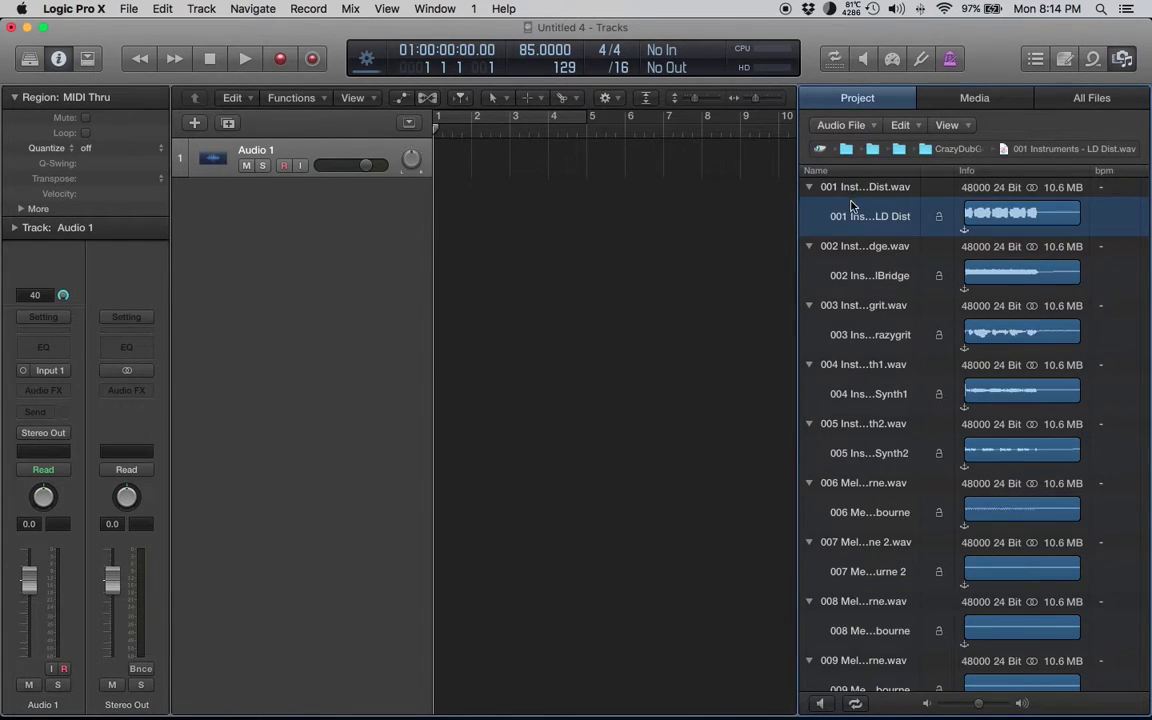
{"action": "left_click", "coordinate": [820, 335]}
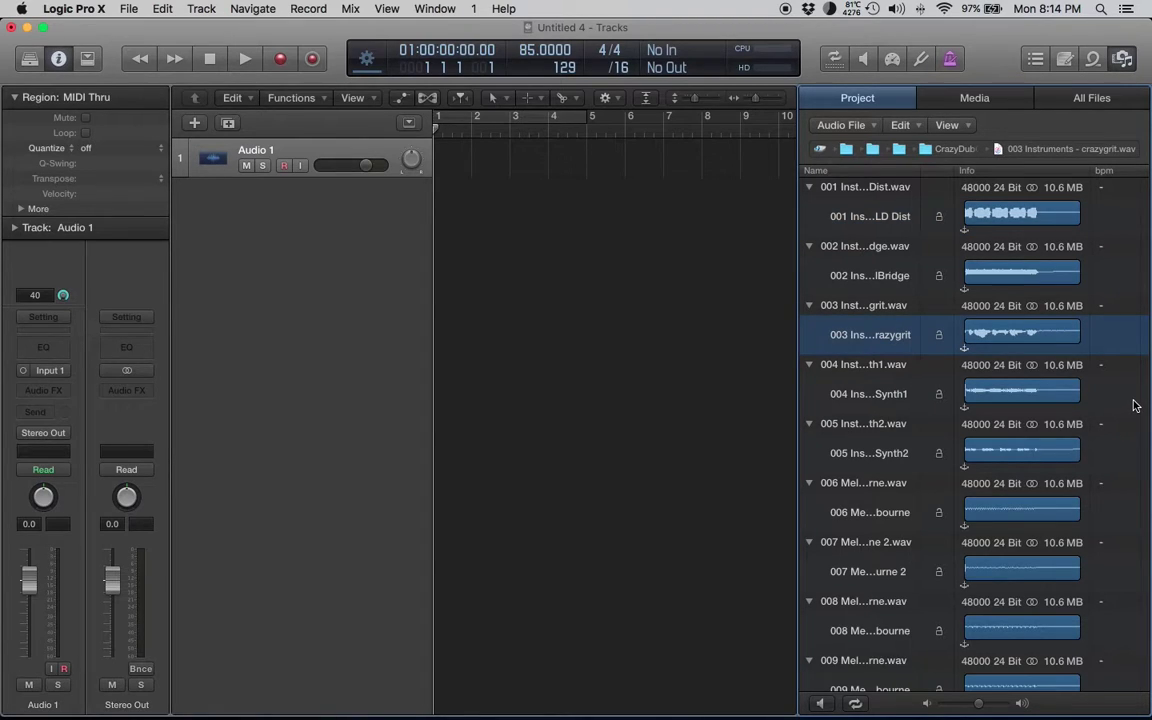
{"action": "key", "text": "super+a"}
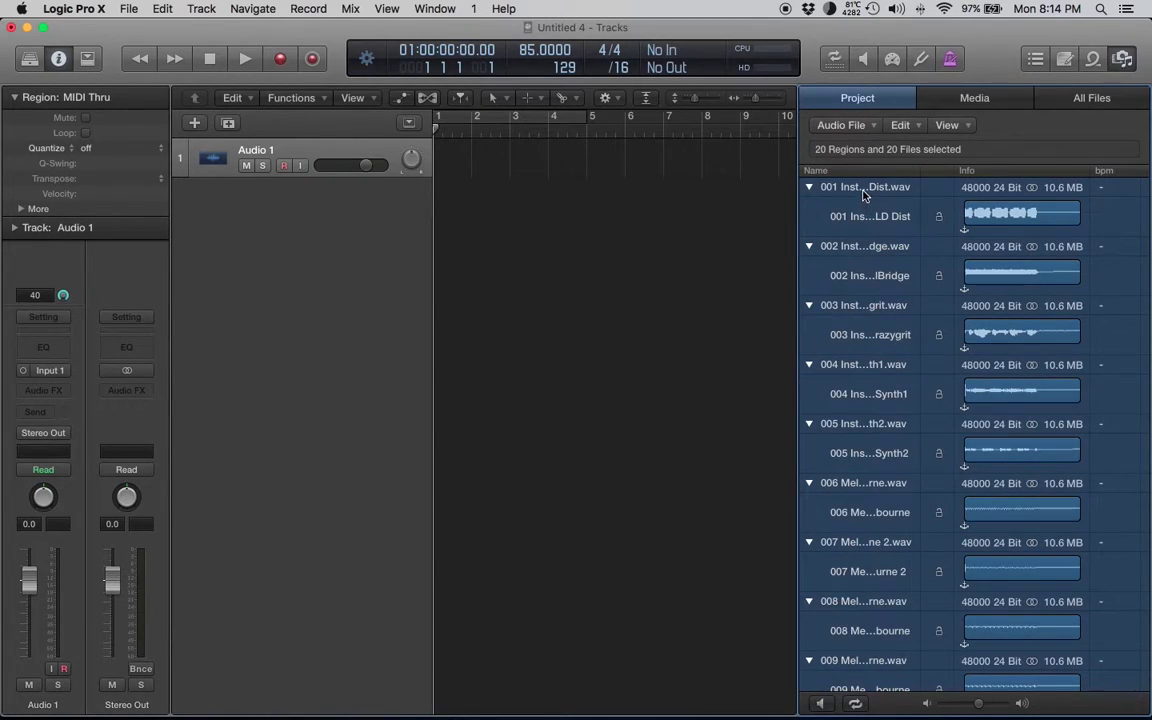
{"action": "left_click_drag", "start_coordinate": [864, 195], "coordinate": [965, 203]}
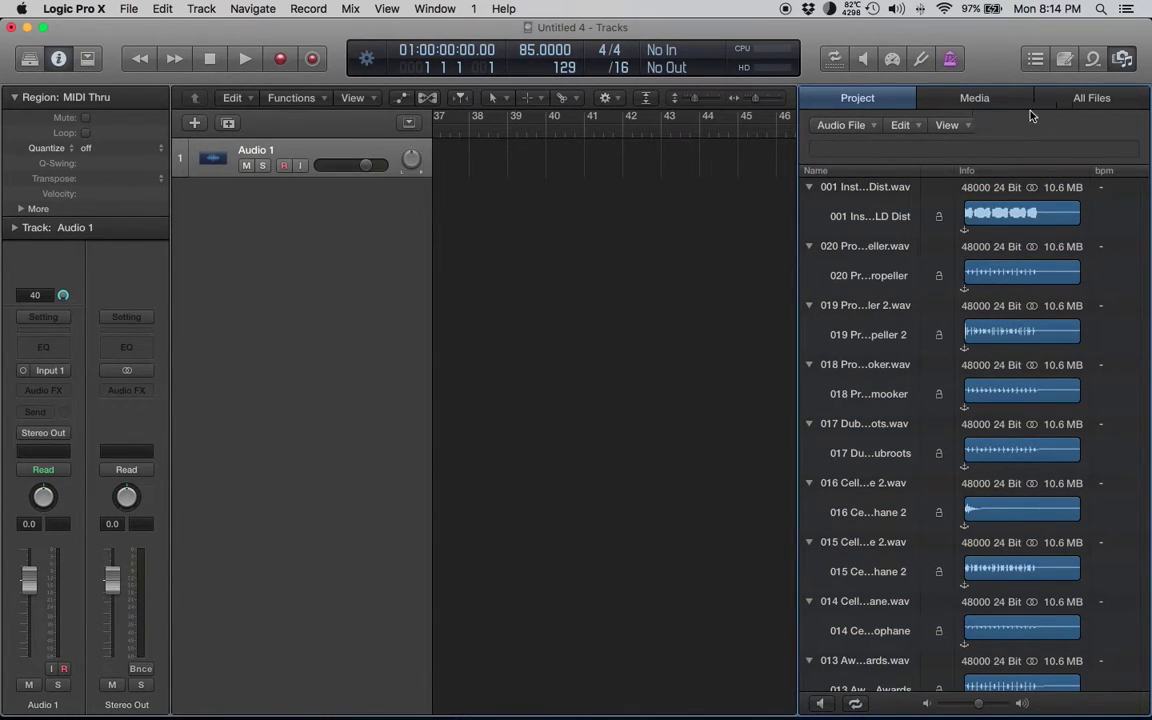
Step: Reselect all 20 stem files in the browser and drag them into the Tracks area
{"action": "key", "text": "f"}
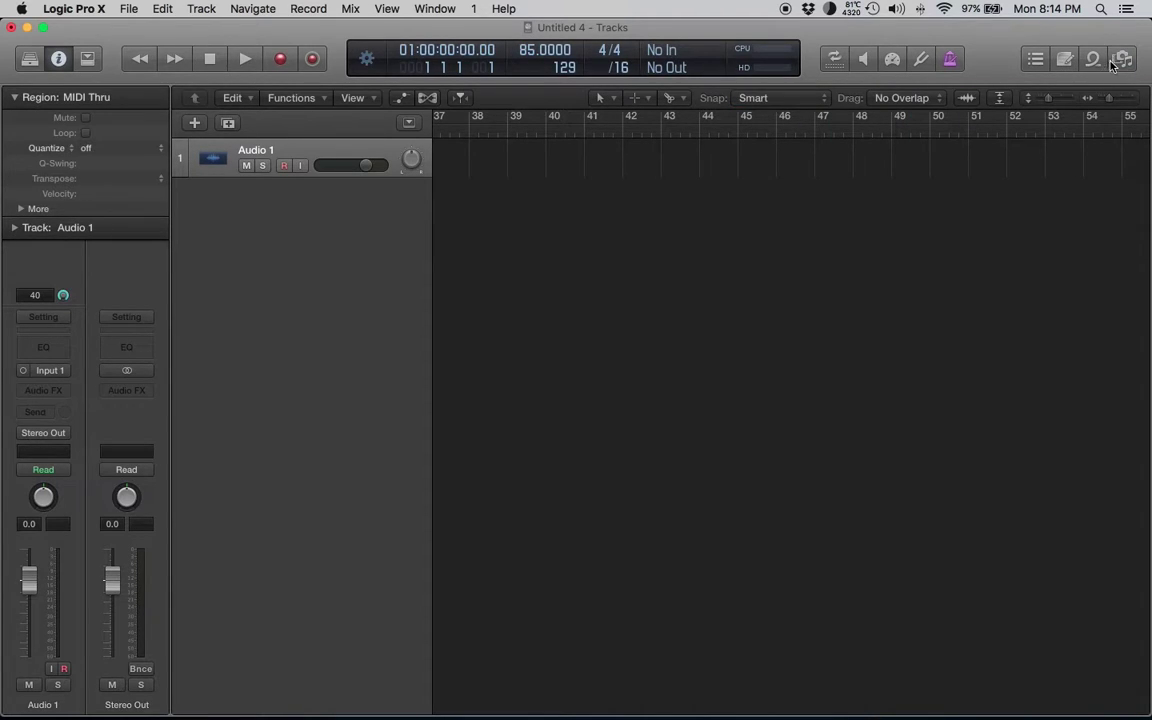
{"action": "key", "text": "f"}
{"action": "left_click", "coordinate": [877, 201]}
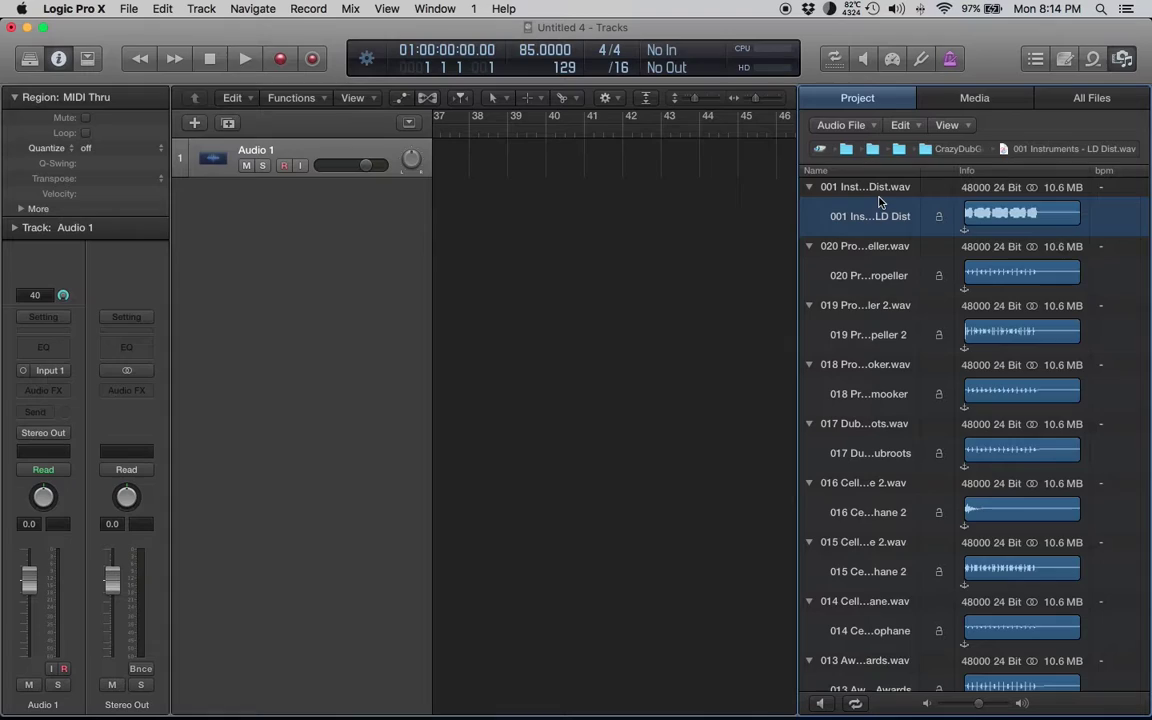
{"action": "key", "text": "super+a"}
{"action": "left_click_drag", "start_coordinate": [823, 188], "coordinate": [515, 182]}
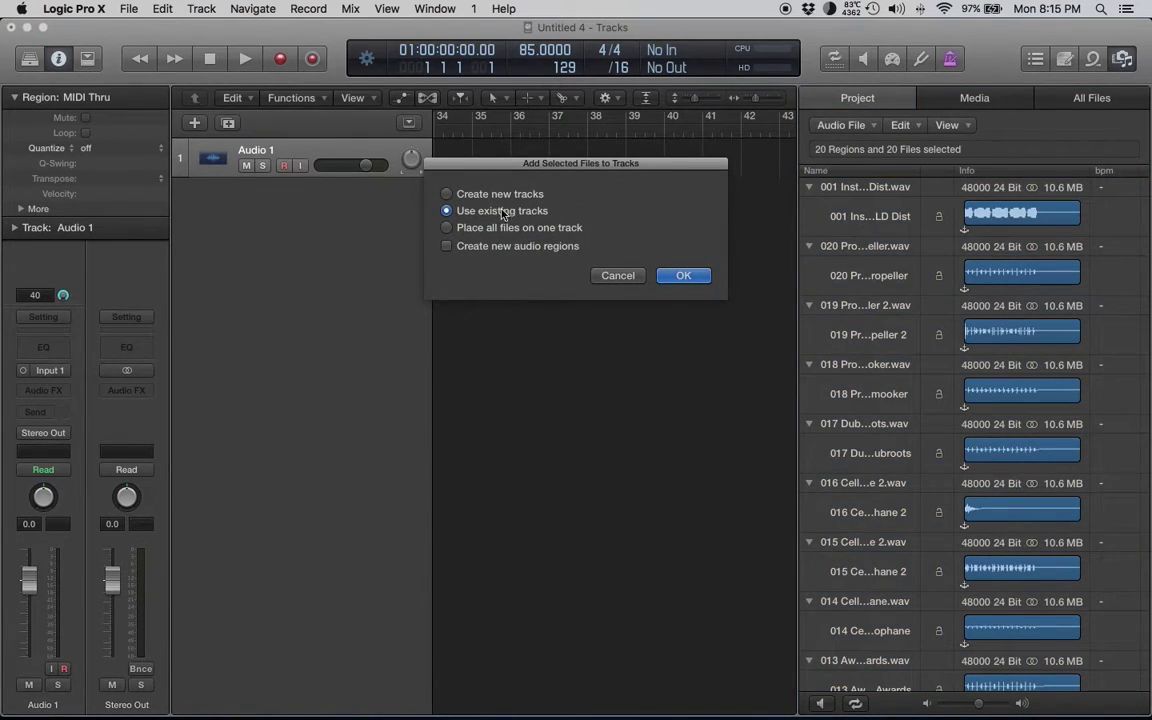
Step: Place each stem on its own new track and hide the audio file list
{"action": "left_click", "coordinate": [500, 194]}
{"action": "left_click", "coordinate": [680, 275]}
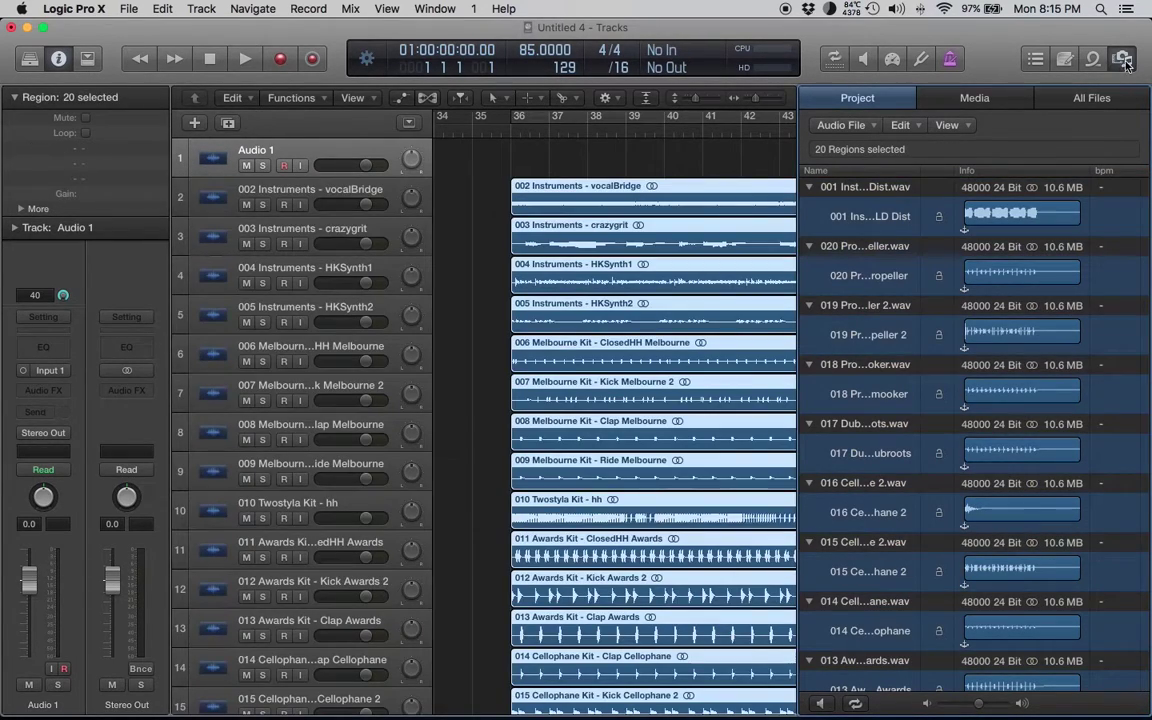
{"action": "key", "text": "f"}
Step: Move all 20 stem regions so they start at bar 1
{"action": "left_click", "coordinate": [748, 159]}
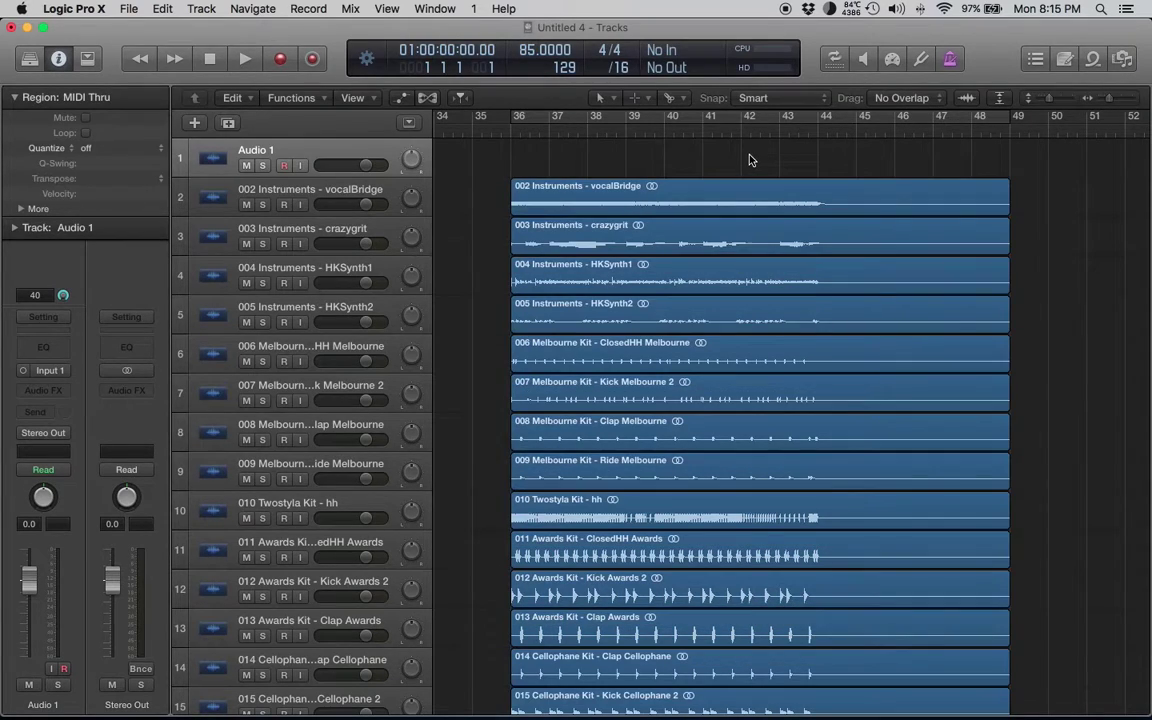
{"action": "key", "text": "super+a"}
{"action": "scroll", "coordinate": [690, 240], "scroll_direction": "left", "scroll_amount": 3}
{"action": "scroll", "coordinate": [690, 238], "scroll_direction": "left", "scroll_amount": 2}
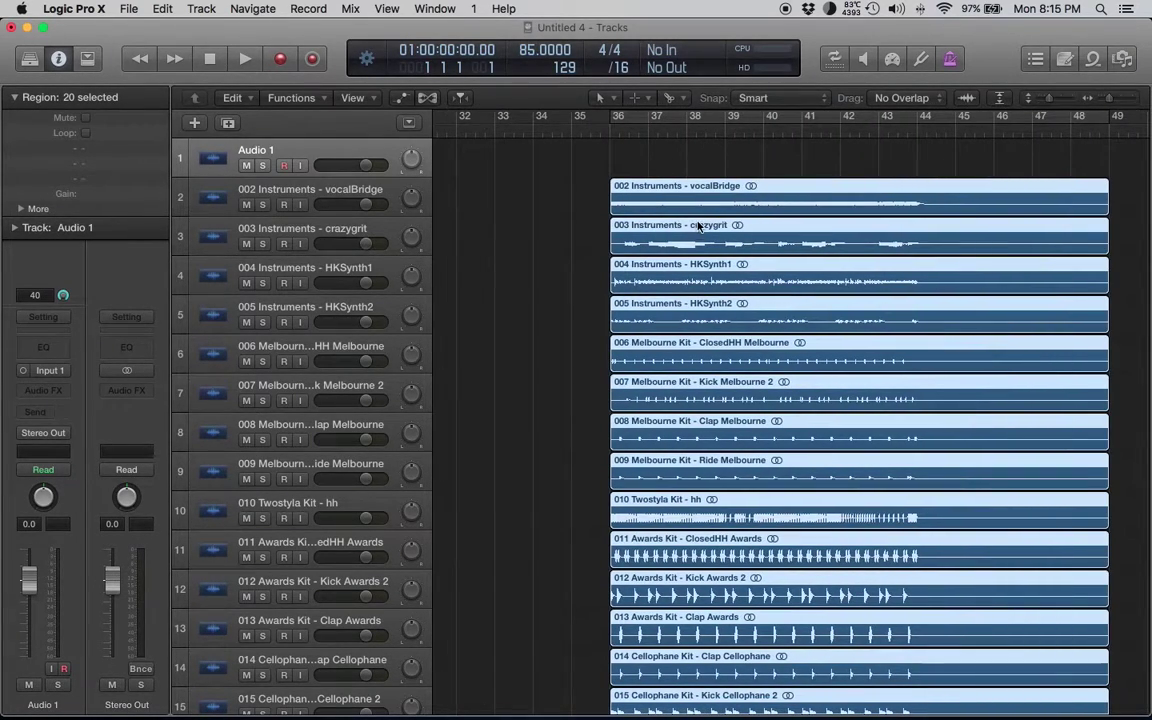
{"action": "scroll", "coordinate": [700, 222], "scroll_direction": "left", "scroll_amount": 5}
{"action": "scroll", "coordinate": [703, 216], "scroll_direction": "left", "scroll_amount": 10}
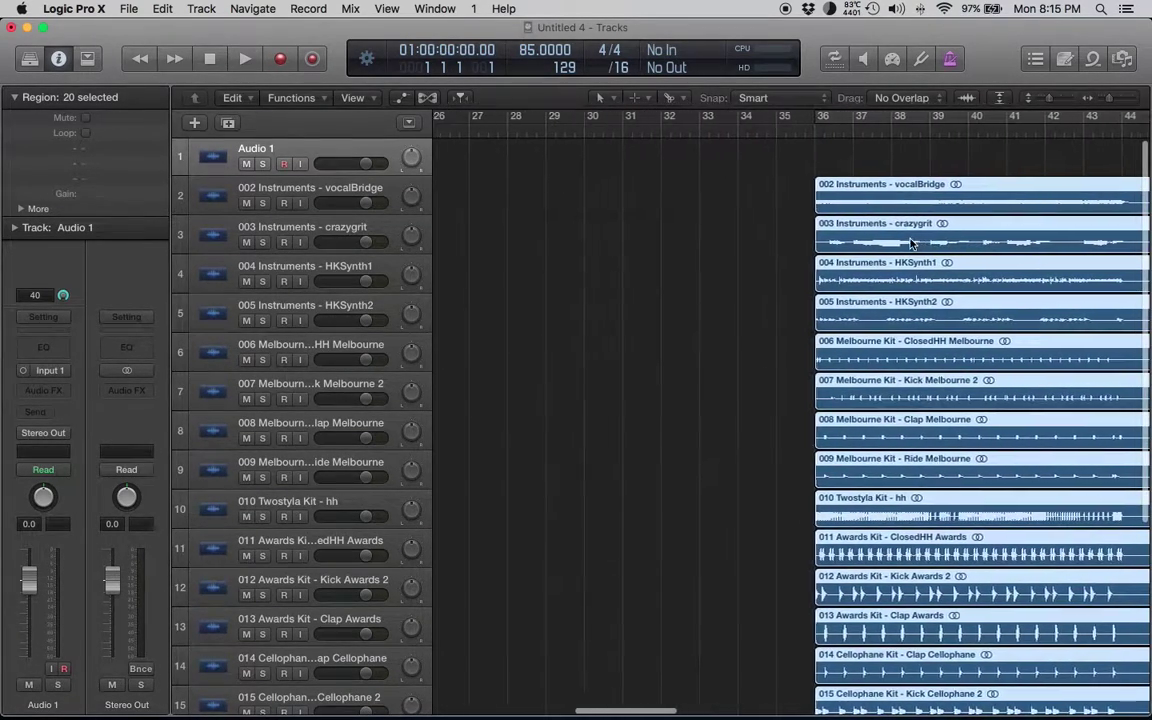
{"action": "left_click", "coordinate": [954, 206]}
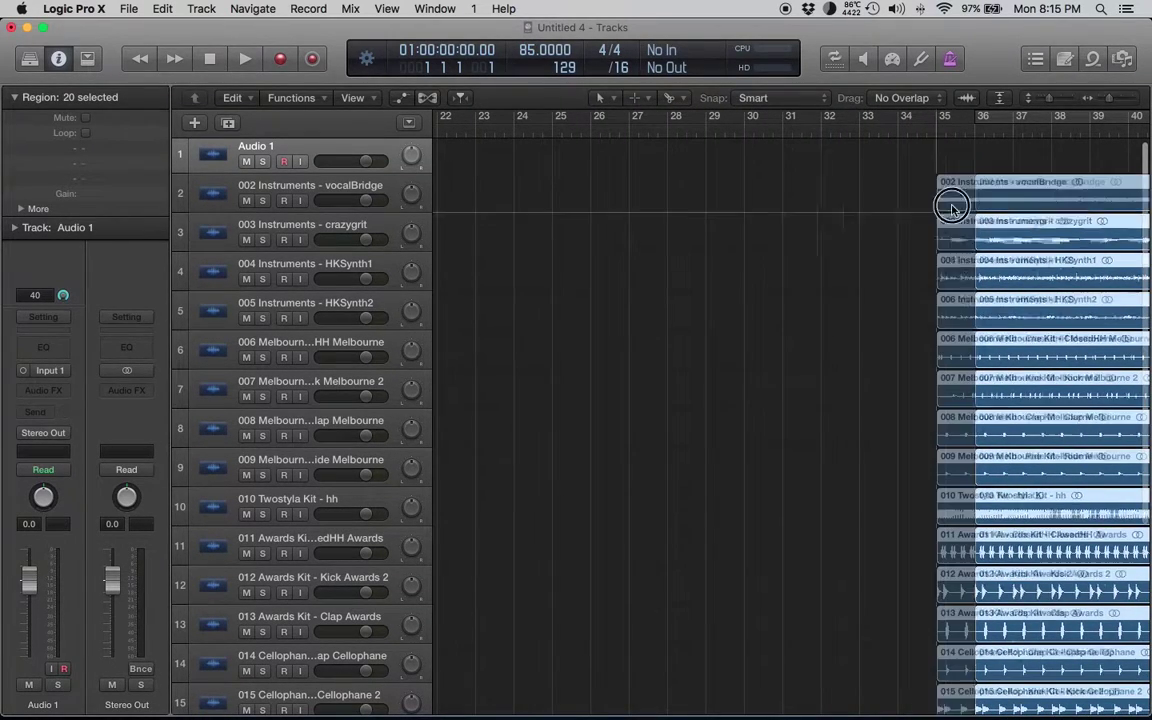
{"action": "scroll", "coordinate": [800, 206], "scroll_direction": "down", "scroll_amount": 5}
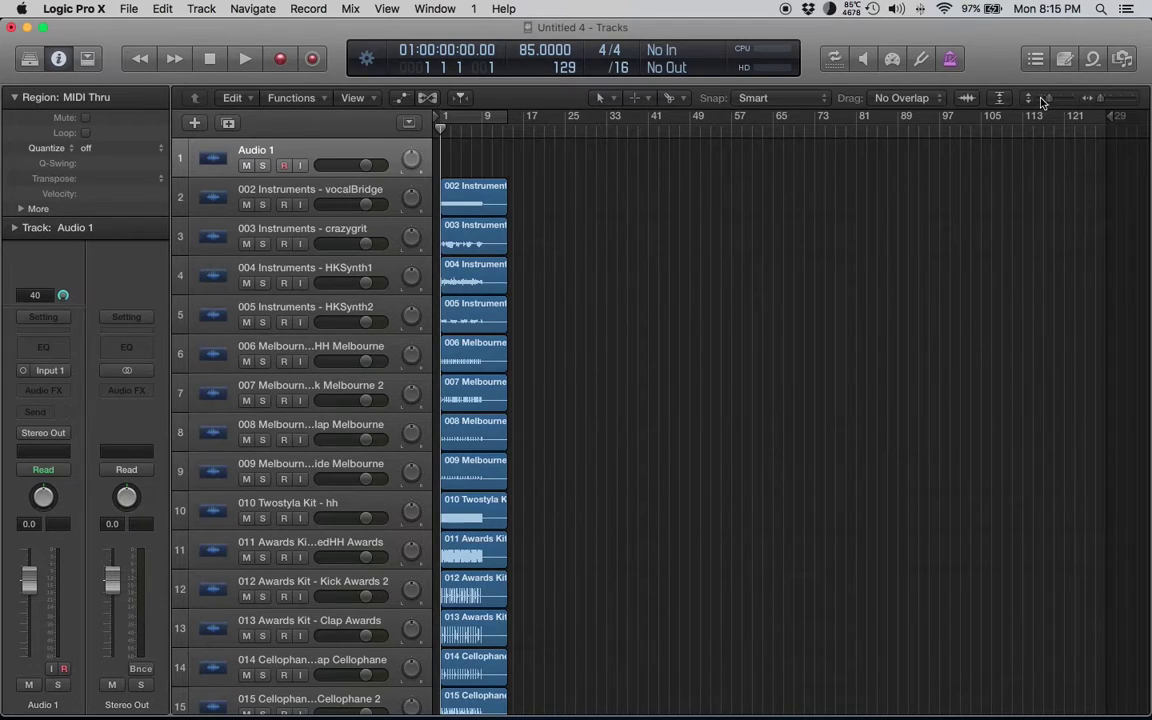
Step: Split all stem regions at bar 9, delete the remainder, and shrink tracks to fit 21
{"action": "left_click_drag", "start_coordinate": [1100, 98], "coordinate": [1108, 98]}
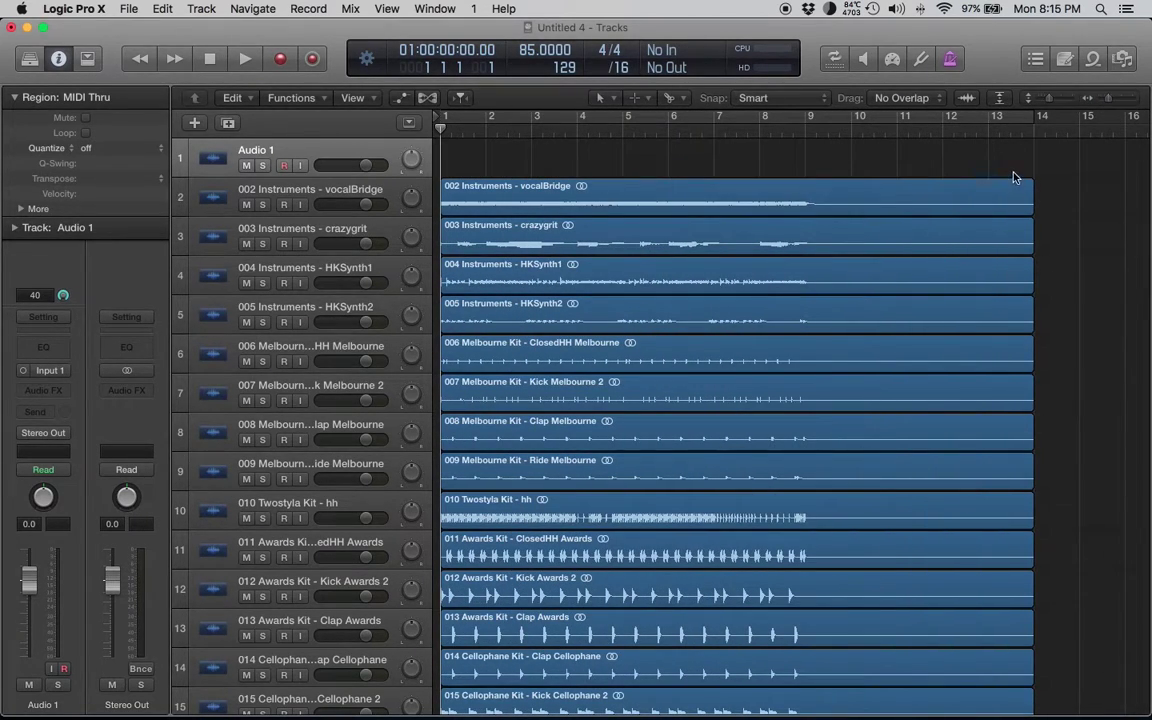
{"action": "key", "text": "super+a"}
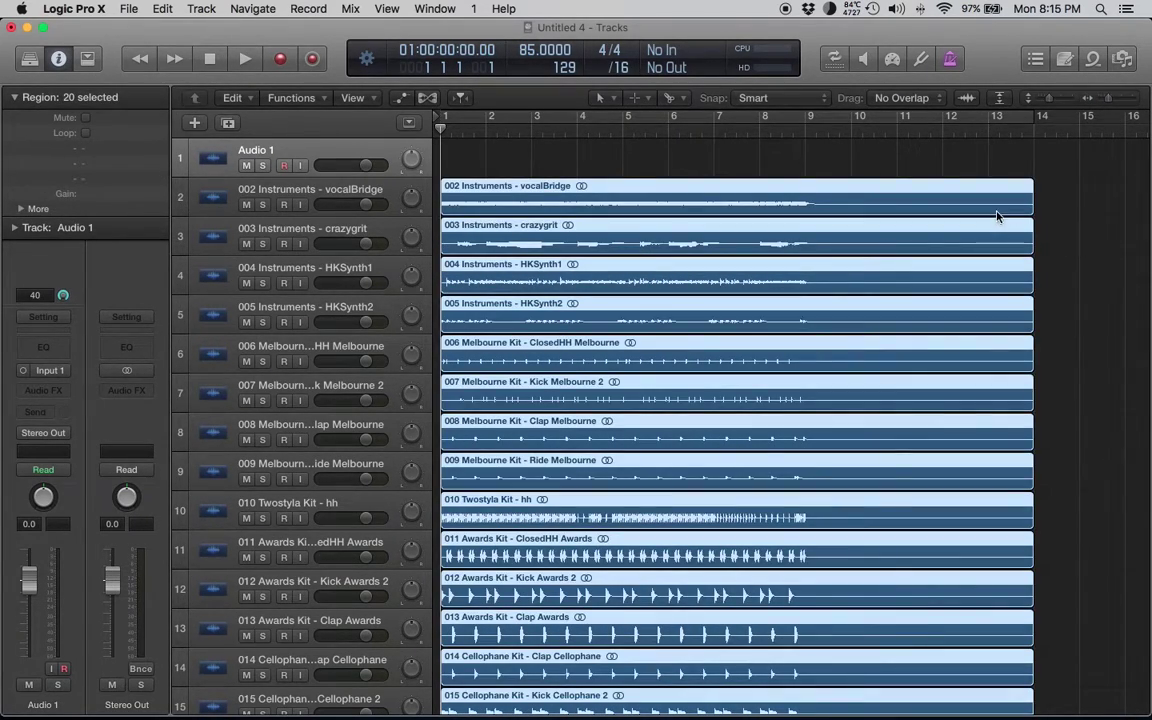
{"action": "left_click_drag", "start_coordinate": [840, 197], "coordinate": [808, 200]}
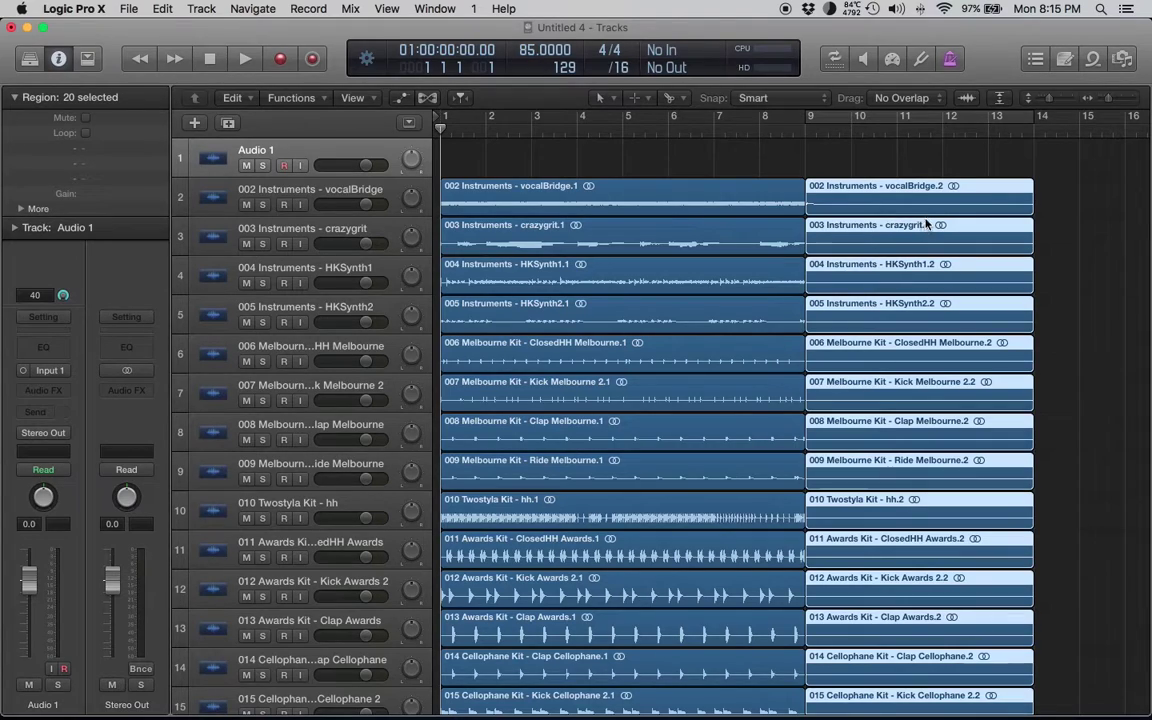
{"action": "key", "text": "Delete"}
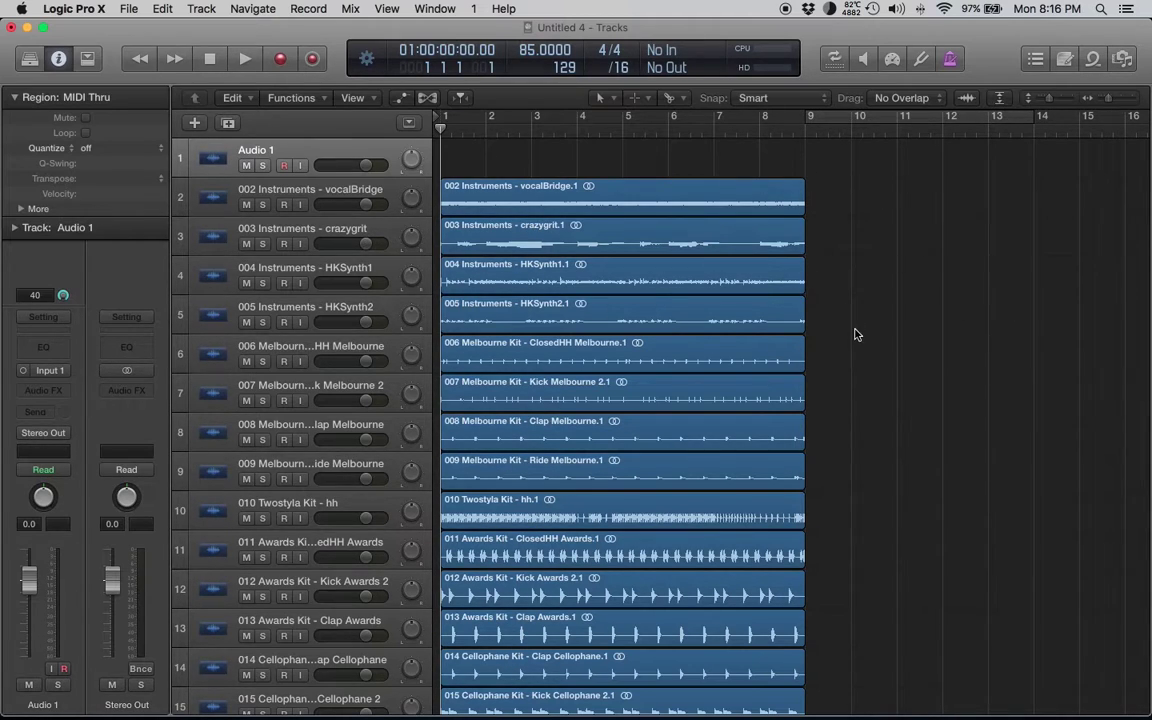
{"action": "key", "text": "super+Up"}
{"action": "key", "text": "super+Up"}
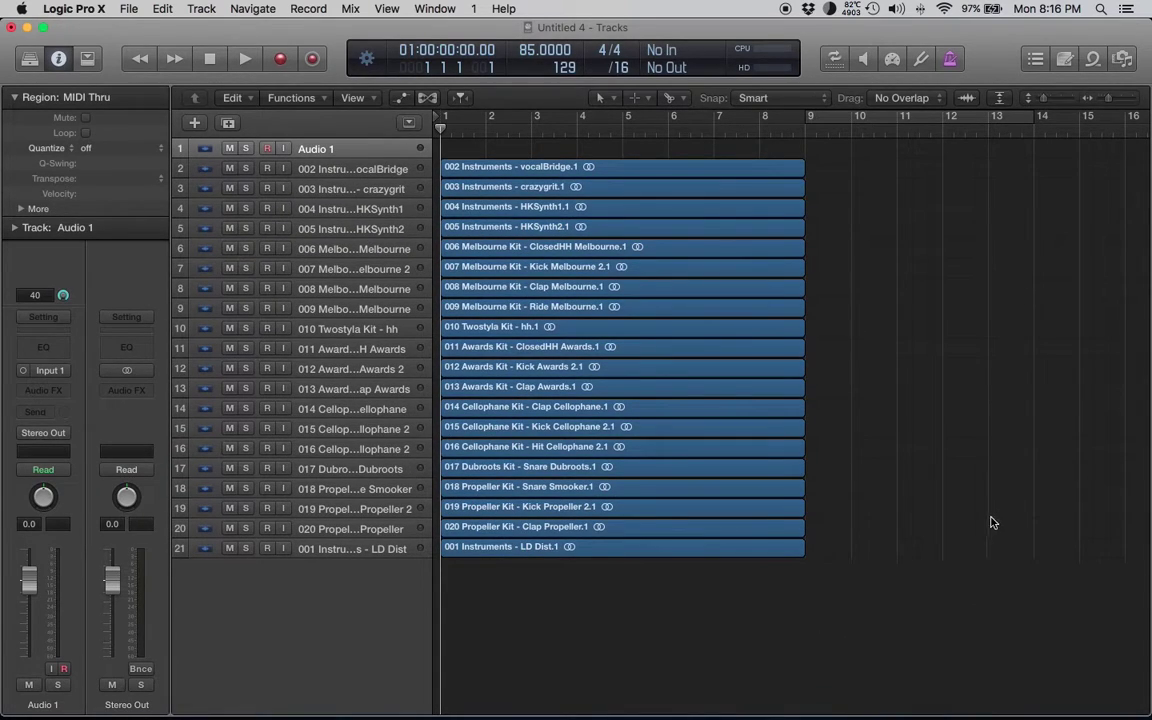
Step: Select all 20 stem regions on tracks 2–21, abandoning the accidental vocalBridge rename
{"action": "left_click_drag", "start_coordinate": [979, 553], "coordinate": [573, 103]}
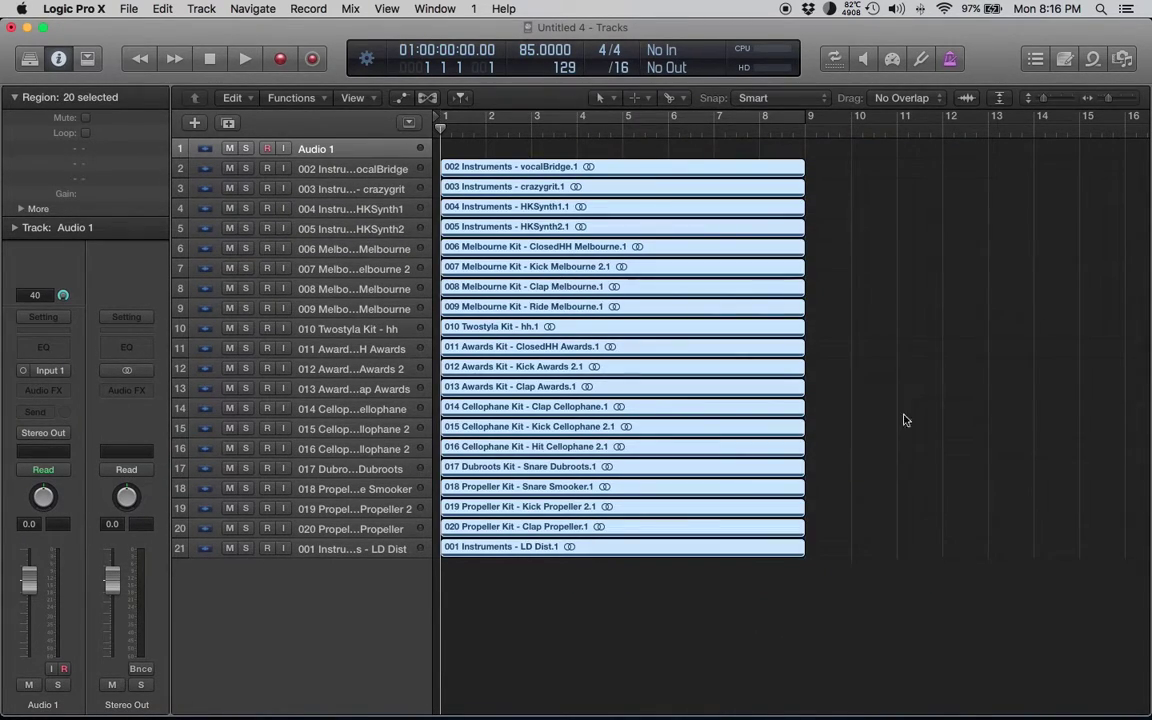
{"action": "double_click", "coordinate": [354, 169]}
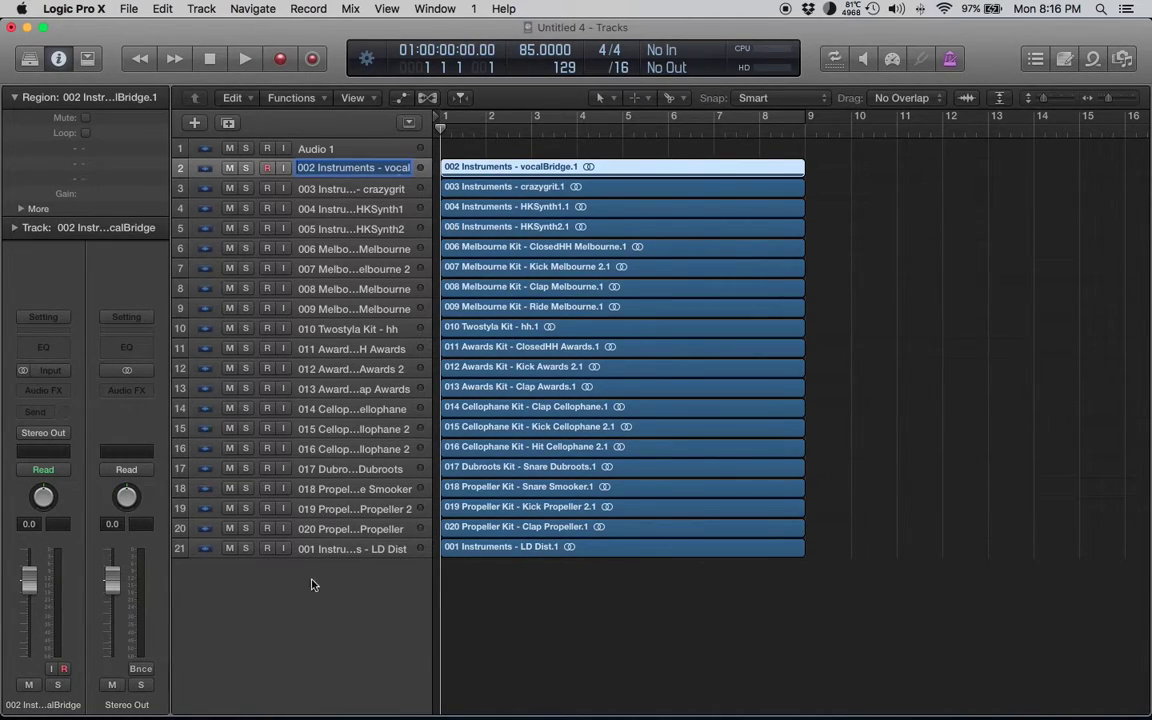
{"action": "double_click", "coordinate": [320, 168]}
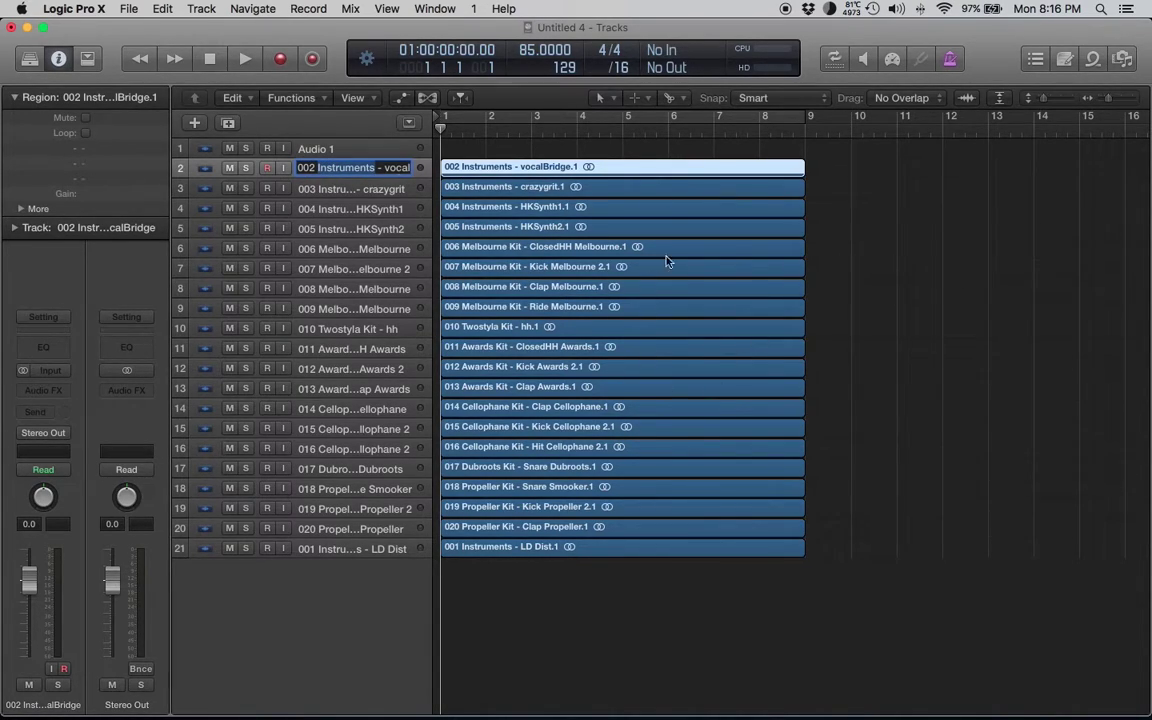
{"action": "left_click", "coordinate": [975, 504]}
{"action": "left_click_drag", "start_coordinate": [975, 520], "coordinate": [477, 20]}
{"action": "left_click_drag", "start_coordinate": [909, 565], "coordinate": [488, 4]}
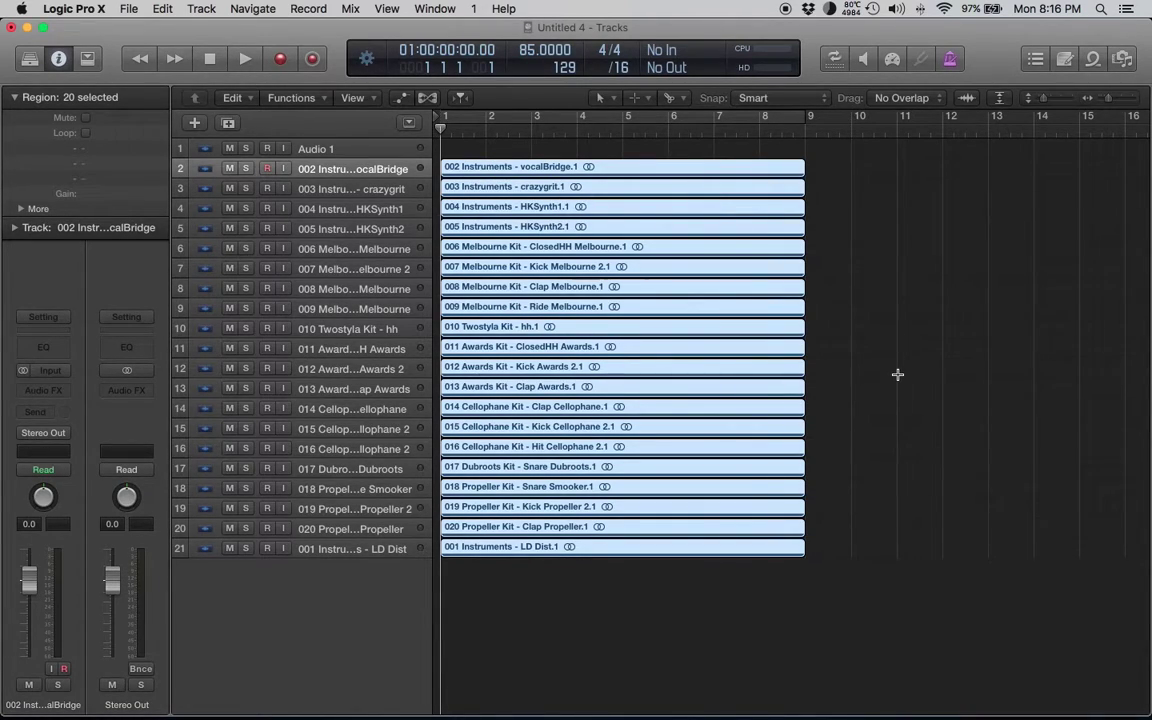
Step: Repeat the eight-bar regions with Cmd+R to fill bars 1–49, then select all 120
{"action": "key", "text": "super+r"}
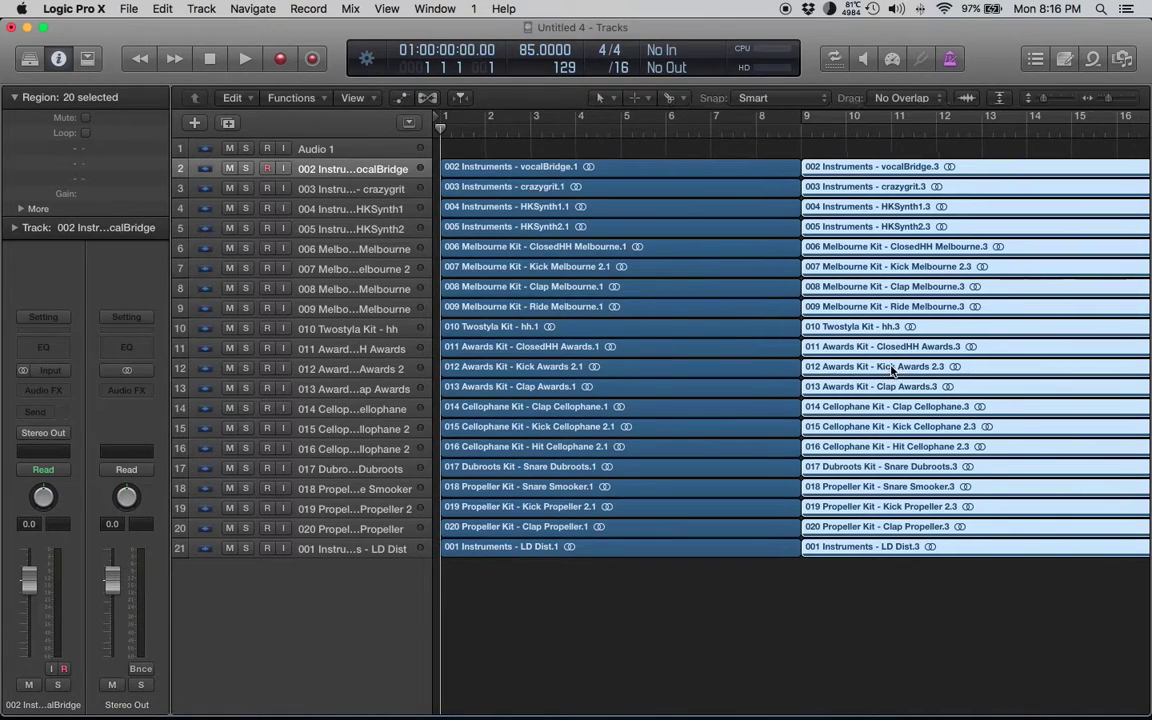
{"action": "key", "text": "super+Left"}
{"action": "left_click_drag", "start_coordinate": [920, 630], "coordinate": [379, 44]}
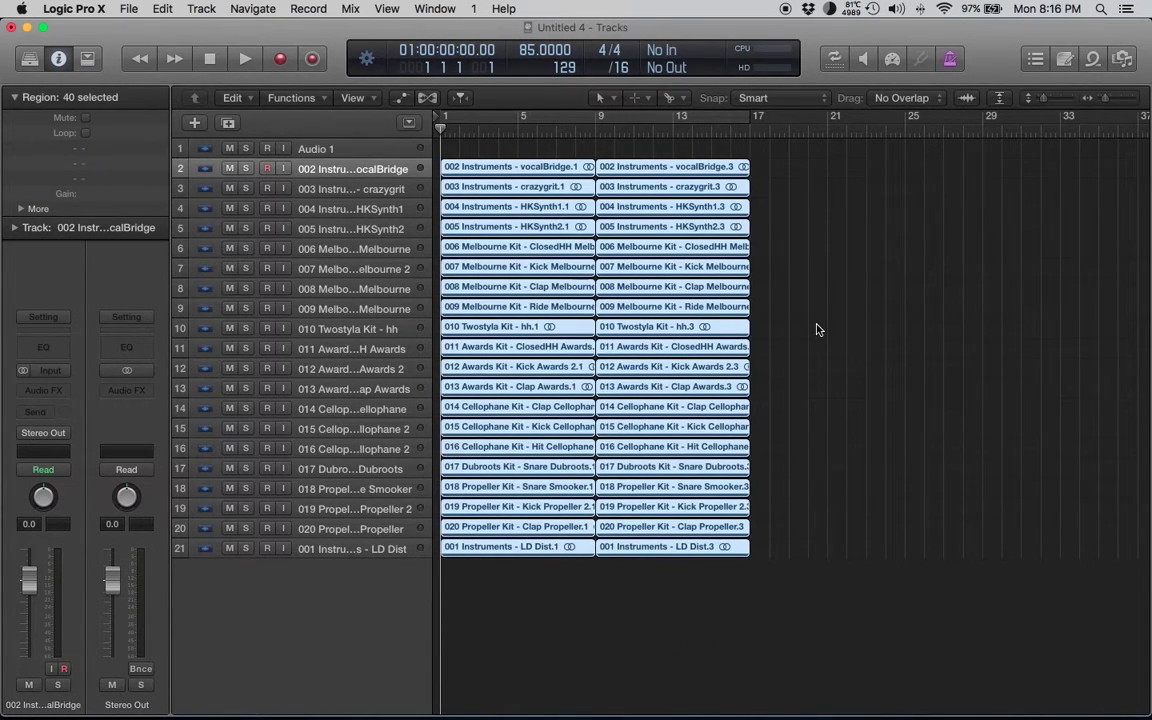
{"action": "key", "text": "super+r"}
{"action": "key", "text": "super+r"}
{"action": "key", "text": "super+Left"}
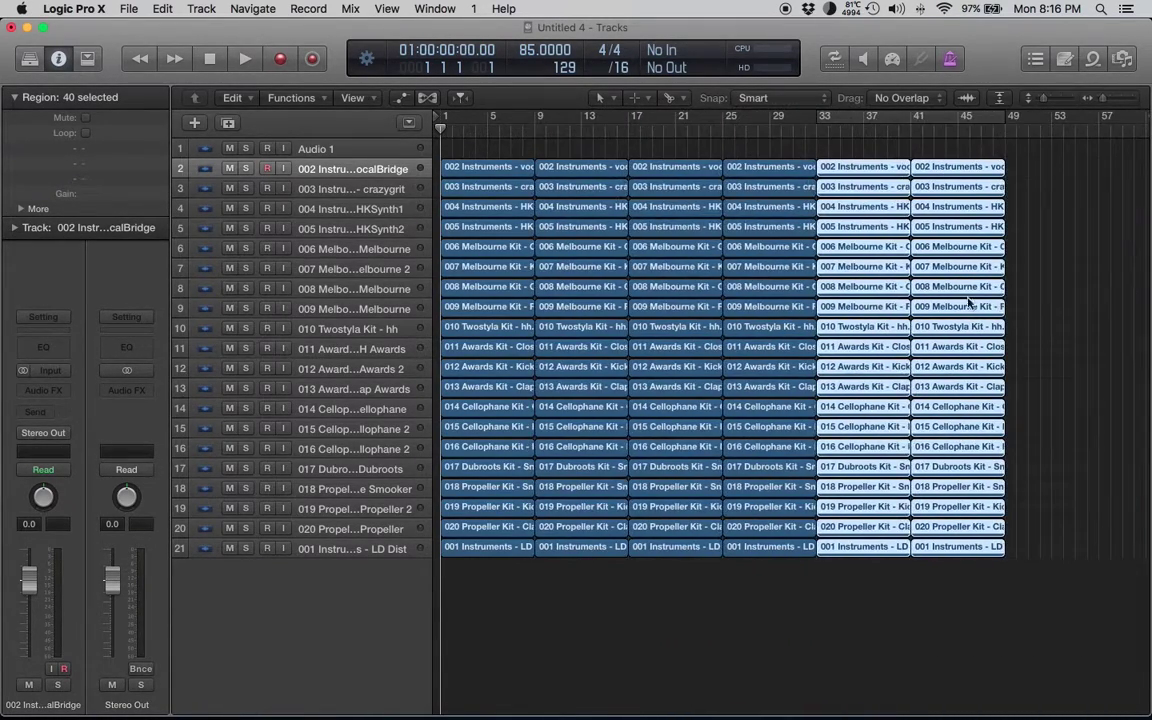
{"action": "left_click", "coordinate": [614, 629]}
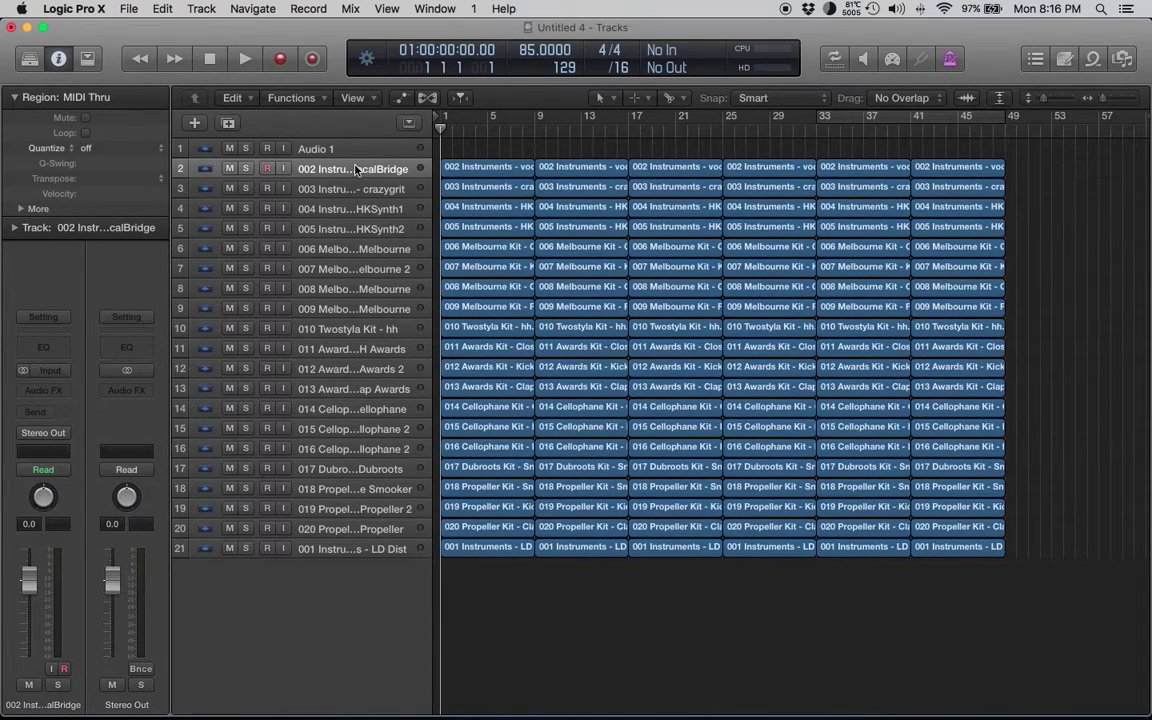
{"action": "key", "text": "super+a"}
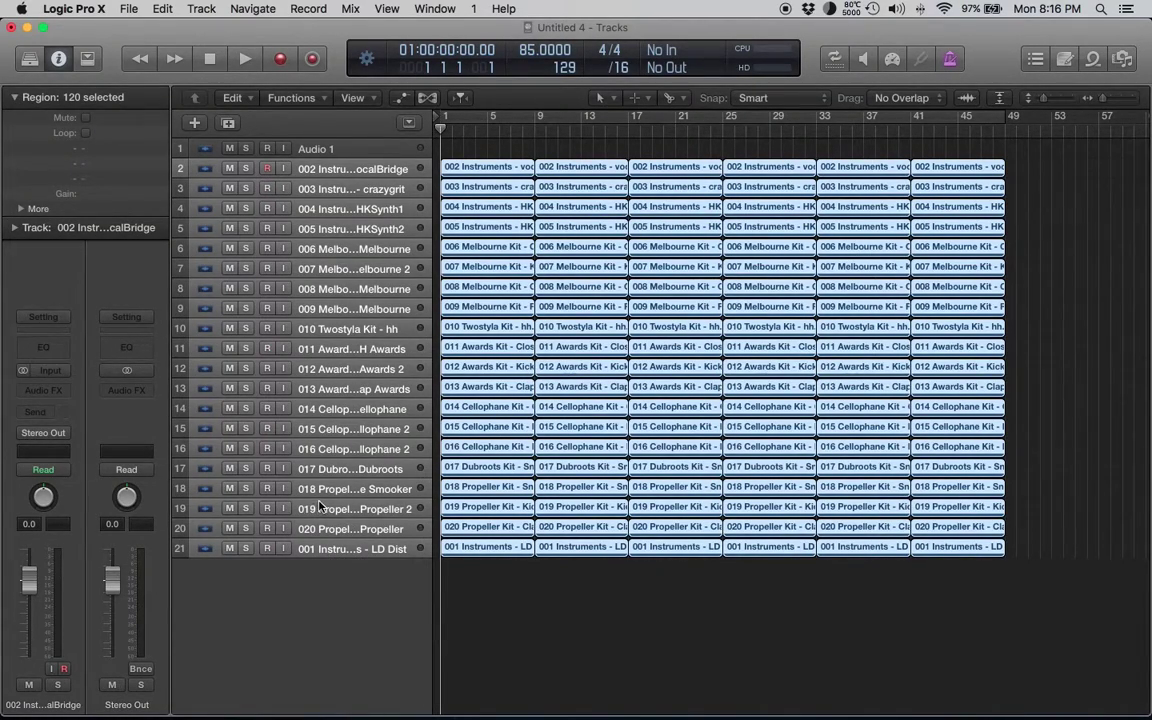
Step: Select the stem tracks from vocalBridge on track 2 through track 21
{"action": "left_click", "coordinate": [617, 676]}
{"action": "left_click", "coordinate": [380, 170]}
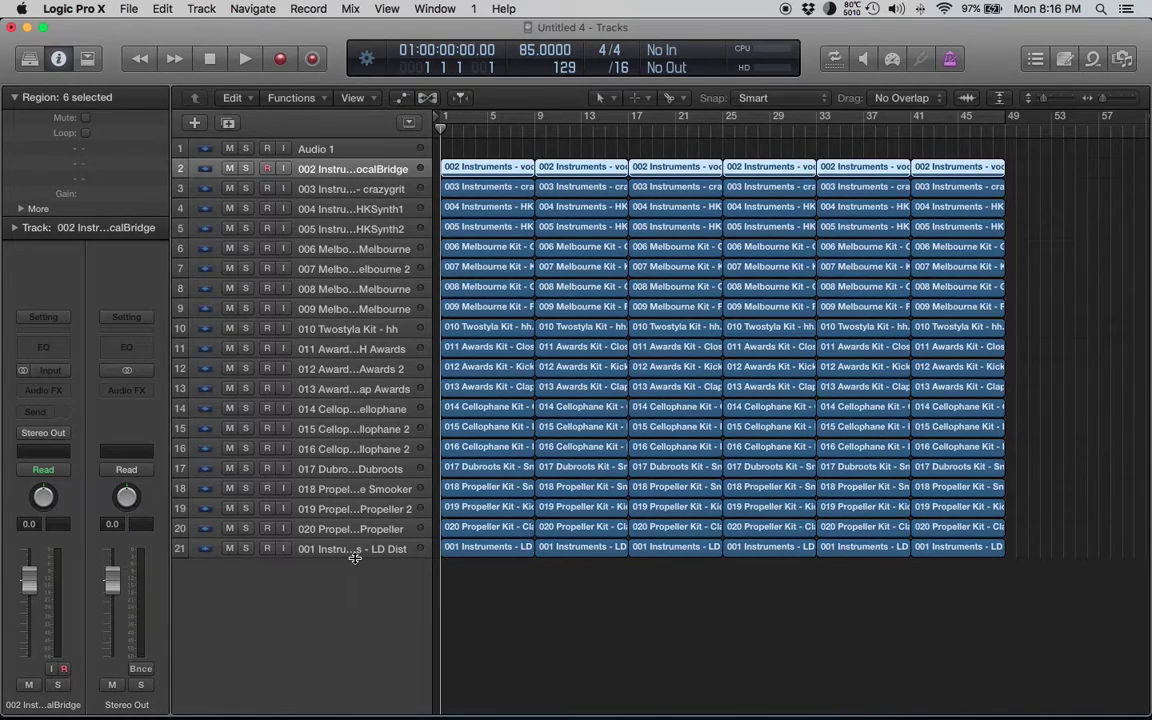
{"action": "left_click", "coordinate": [356, 550], "text": "shift"}
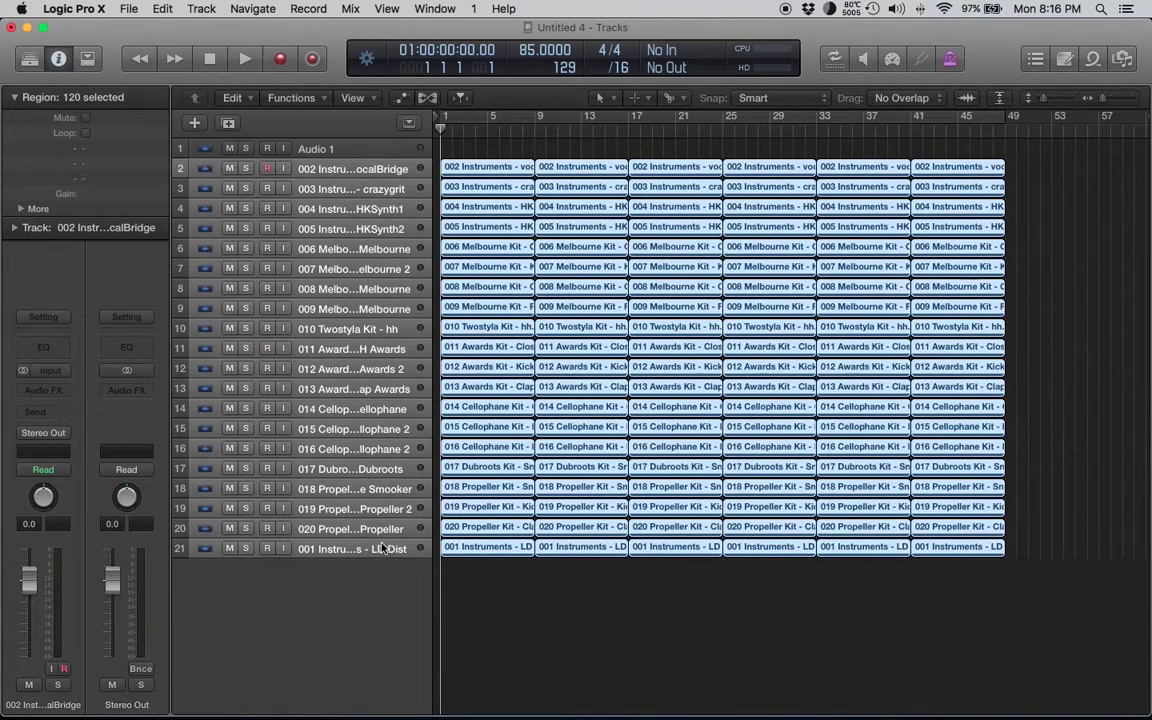
Step: Open and enlarge the mixer, then drag the selected stem faders down to −∞
{"action": "key", "text": "x"}
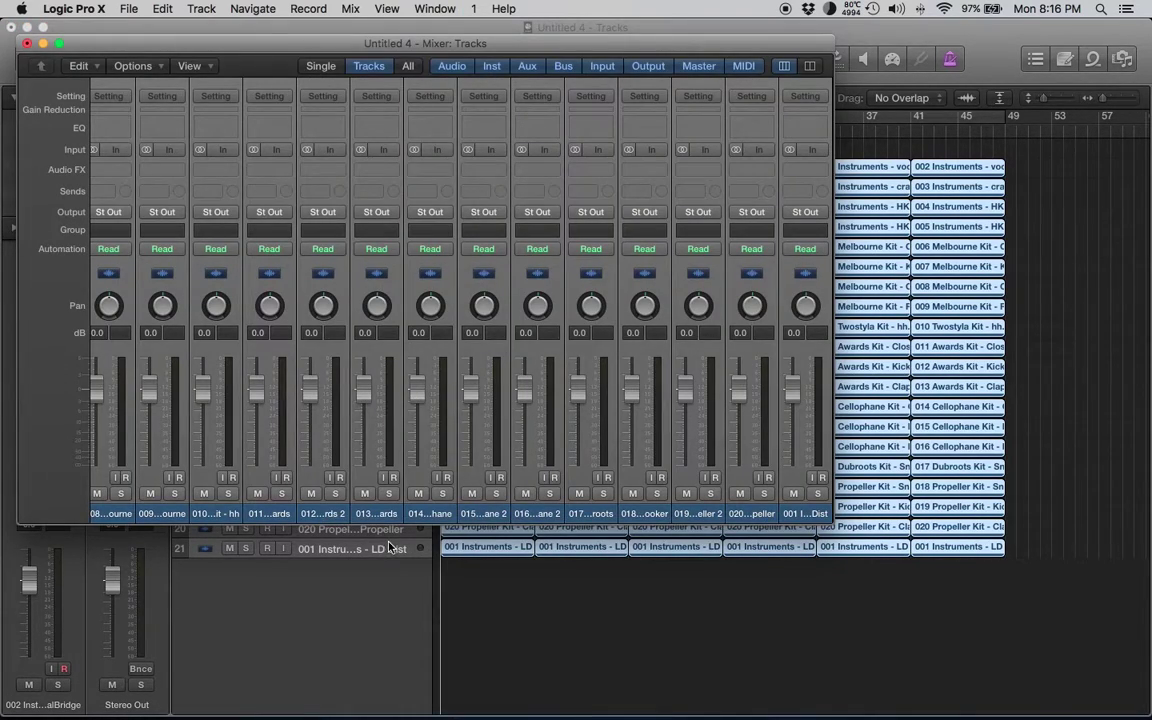
{"action": "double_click", "coordinate": [826, 521]}
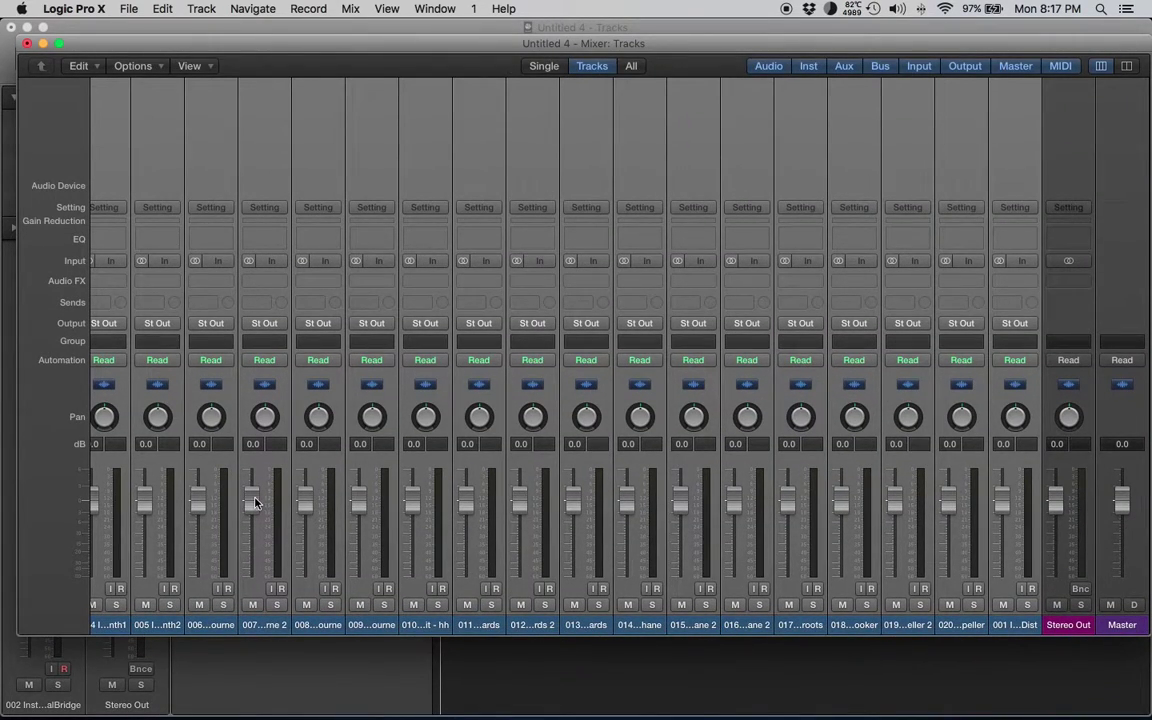
{"action": "left_click_drag", "start_coordinate": [1005, 500], "coordinate": [996, 716]}
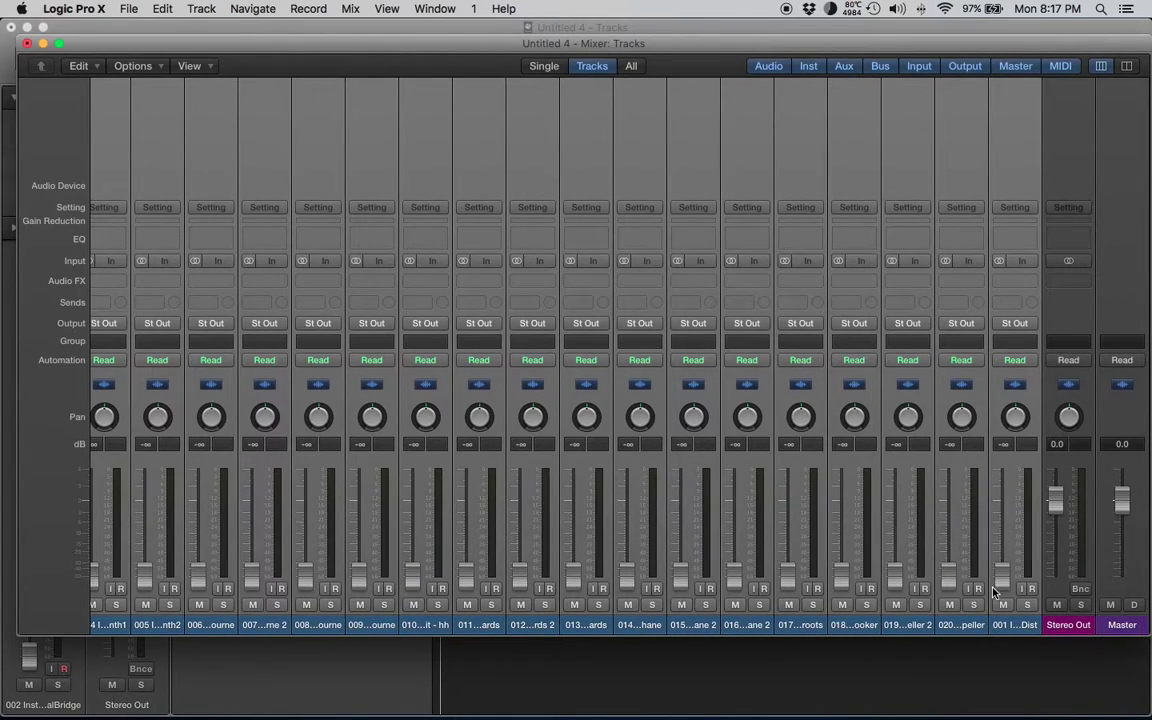
{"action": "left_click_drag", "start_coordinate": [998, 578], "coordinate": [950, 716]}
Step: Bring the mixer back and raise all selected stem faders together to -5 dB
{"action": "key", "text": "cmd+w"}
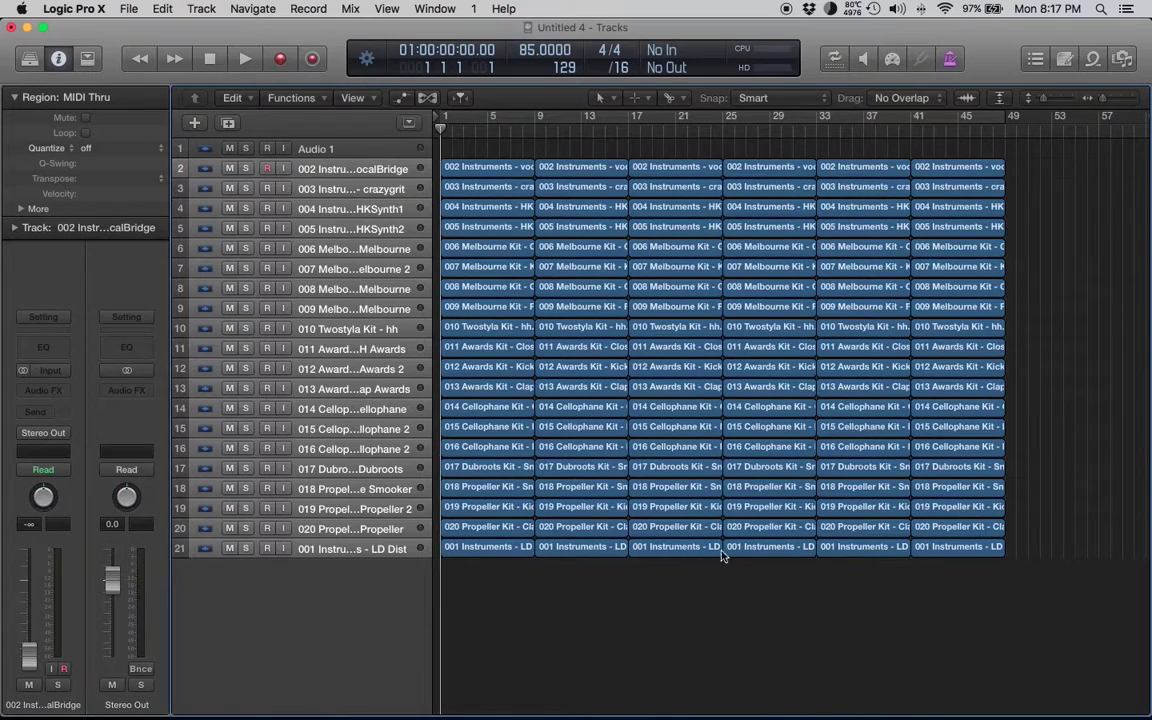
{"action": "left_click", "coordinate": [755, 616]}
{"action": "key", "text": "ctrl+Up"}
{"action": "left_click", "coordinate": [291, 198]}
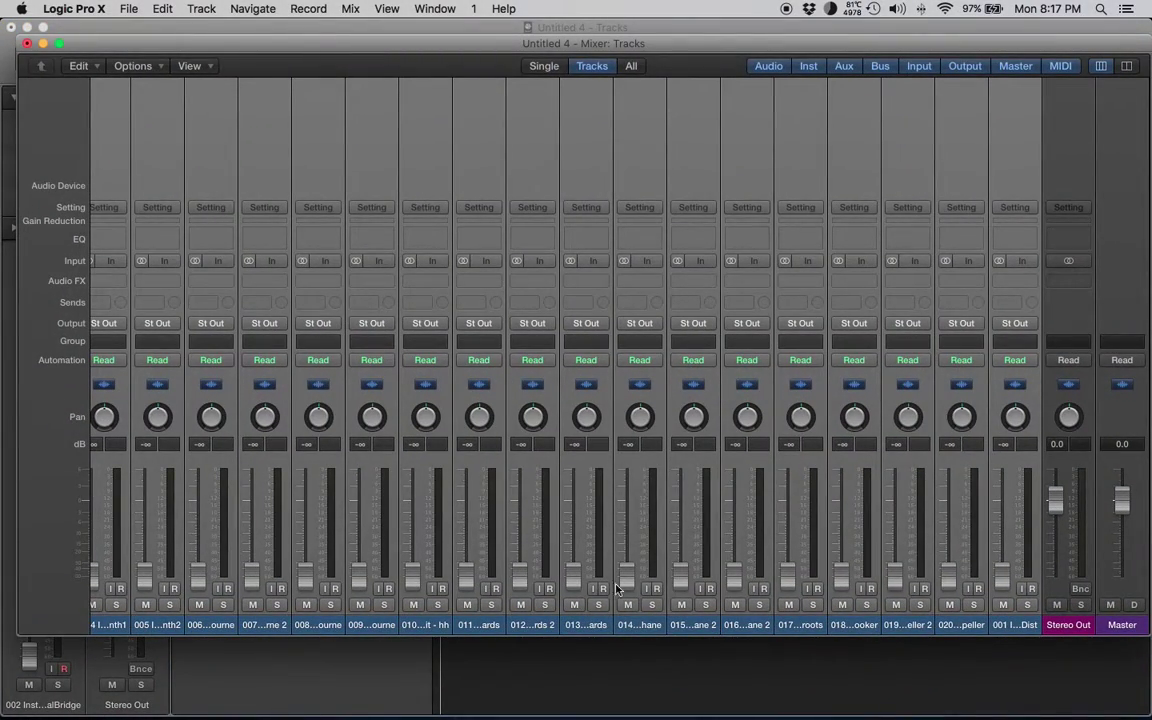
{"action": "left_click_drag", "start_coordinate": [1005, 580], "coordinate": [1014, 477]}
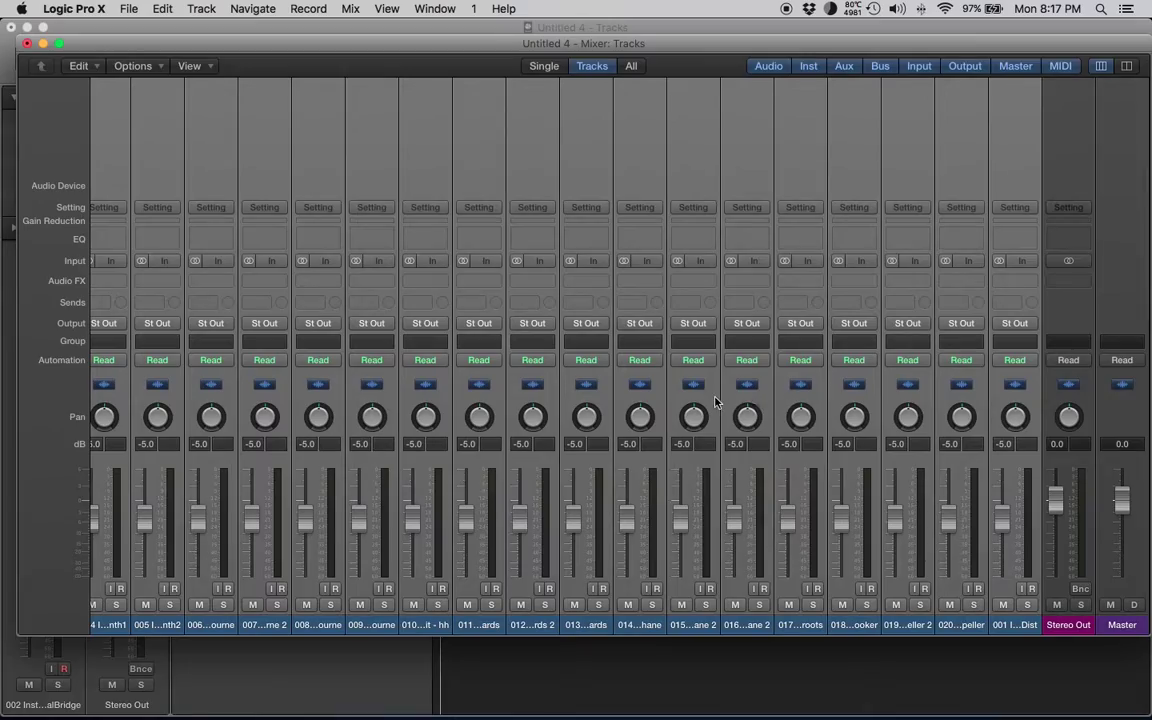
Step: Play the song and lower the stem faders together to avoid clipping
{"action": "key", "text": "space"}
{"action": "key", "text": "ctrl+Up"}
{"action": "left_click", "coordinate": [420, 360]}
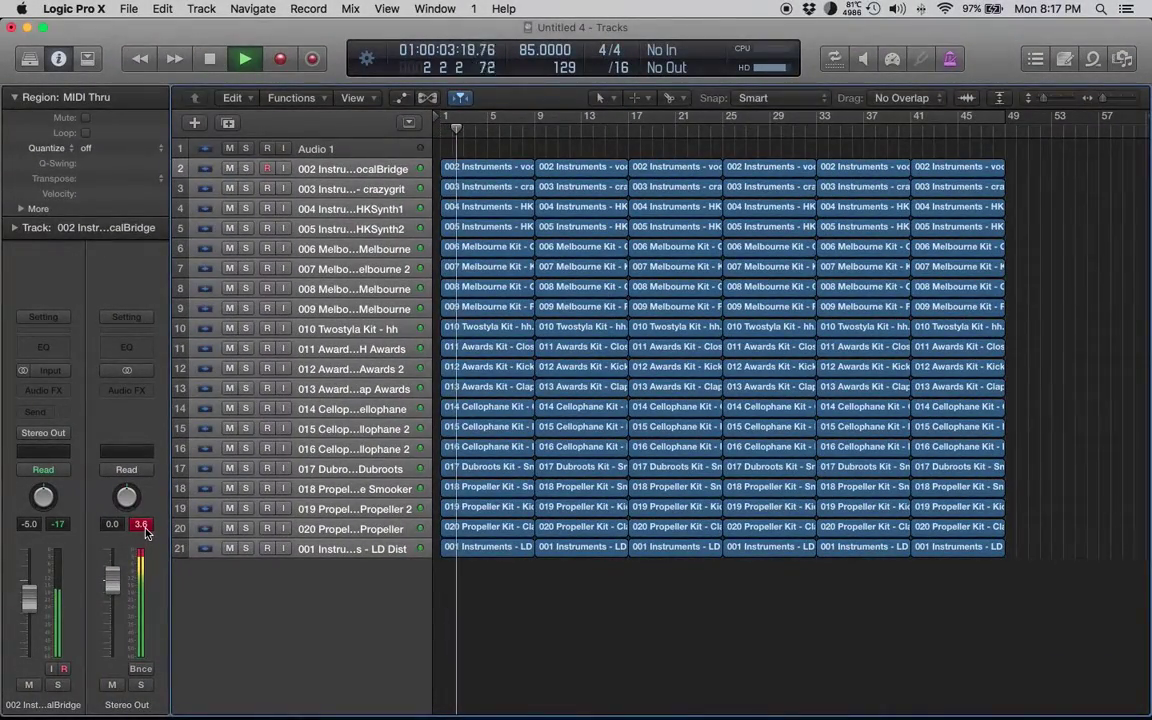
{"action": "key", "text": "ctrl+Up"}
{"action": "left_click", "coordinate": [300, 260]}
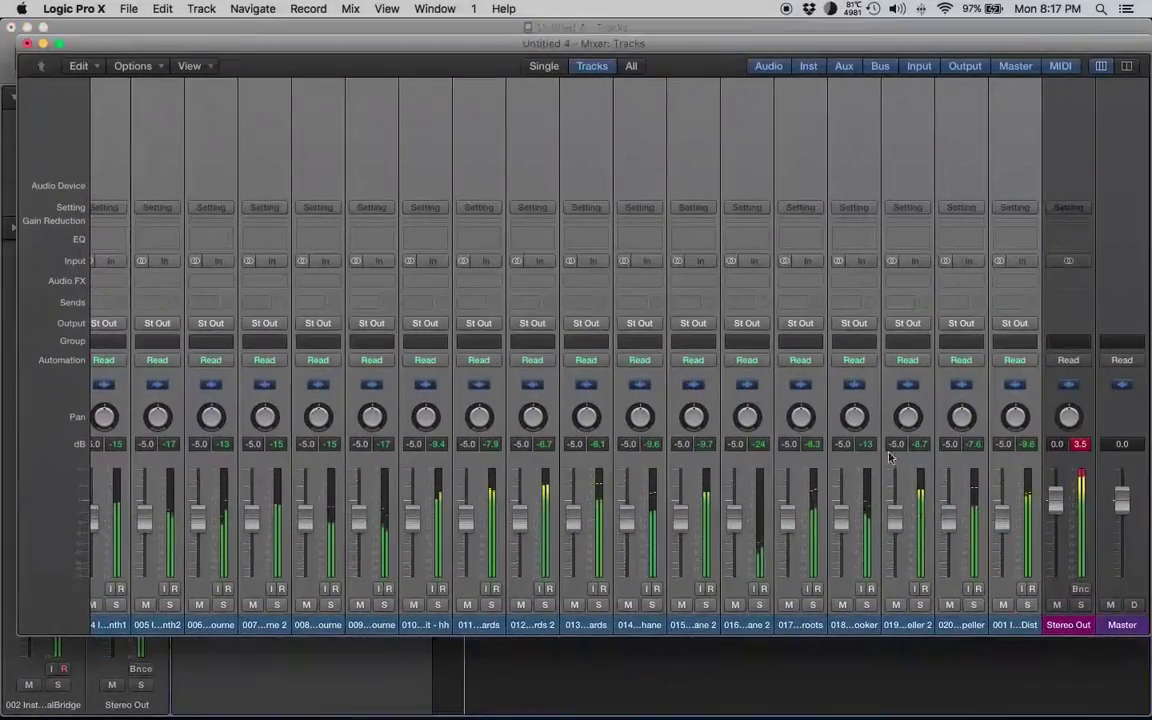
{"action": "mouse_move", "coordinate": [1003, 518]}
{"action": "left_mouse_down"}
{"action": "mouse_move", "coordinate": [1003, 625]}
{"action": "mouse_move", "coordinate": [1003, 514]}
{"action": "left_mouse_up"}
Step: Check the Stereo Out level, then return to the mixer with the LD Dist channel selected
{"action": "left_click", "coordinate": [1080, 453]}
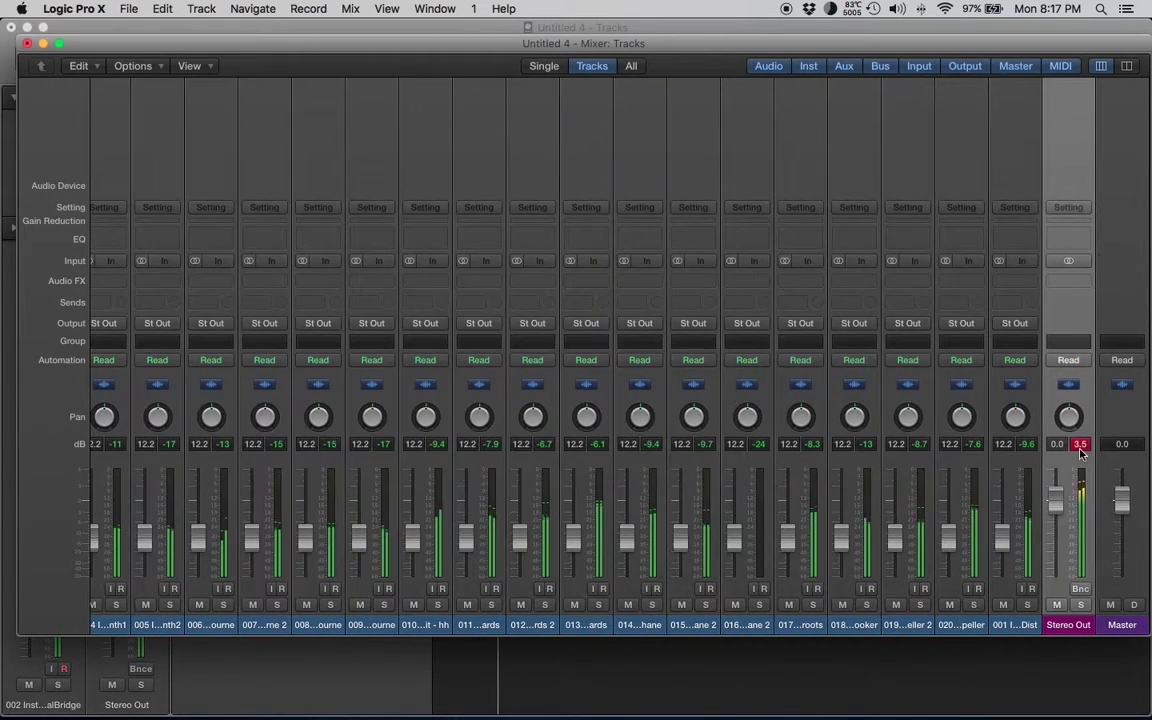
{"action": "key", "text": "super+w"}
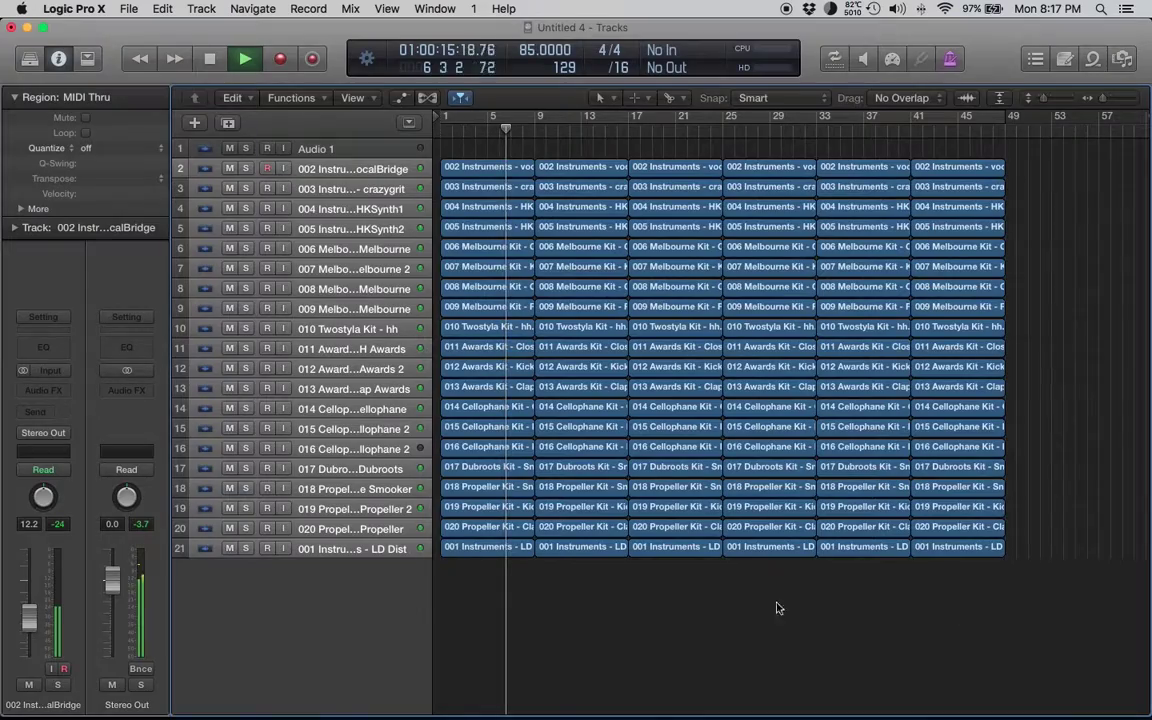
{"action": "key", "text": "super+a"}
{"action": "key", "text": "ctrl+Up"}
{"action": "left_click", "coordinate": [399, 250]}
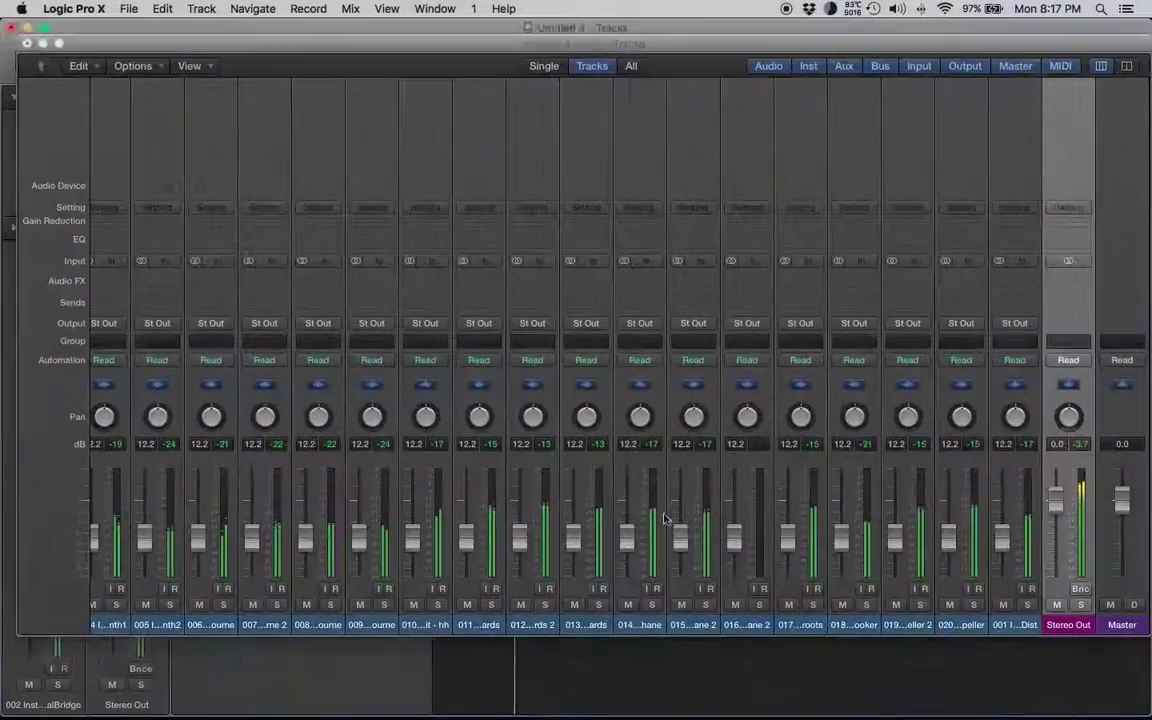
{"action": "key", "text": "Up"}
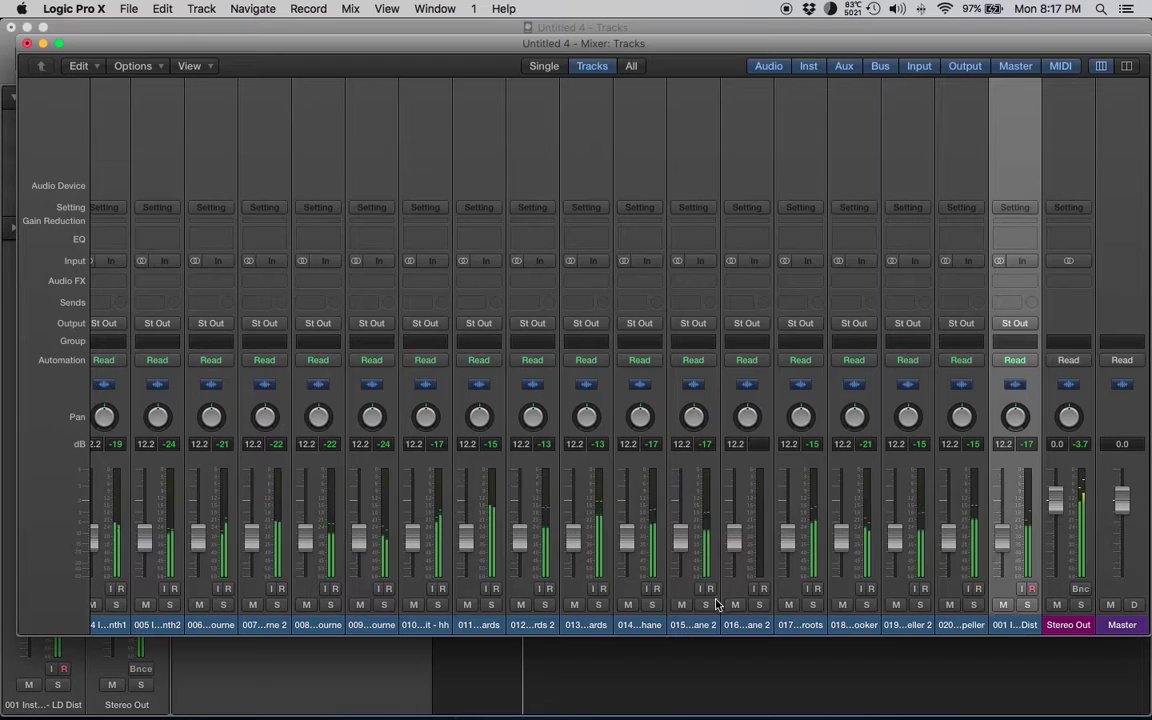
{"action": "scroll", "coordinate": [481, 560], "scroll_direction": "left", "scroll_amount": 5}
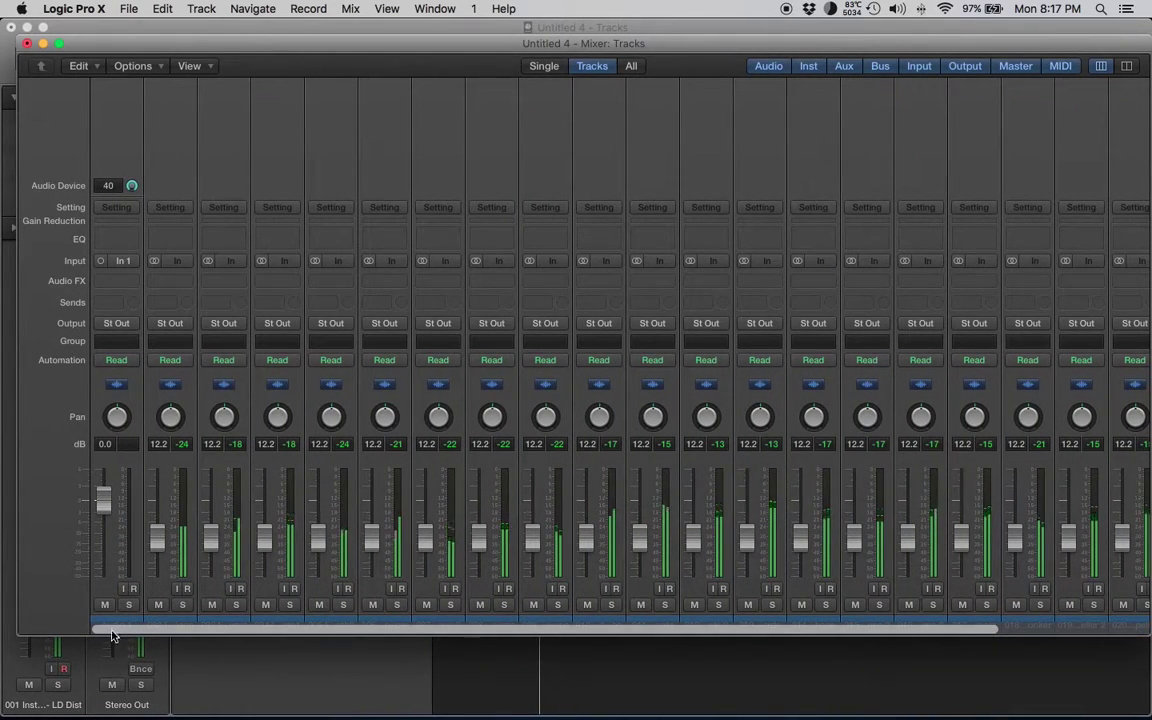
Step: Raise all selected stem faders to -10 dB and reset Audio 1 to 0.0 dB
{"action": "key", "text": "super+a"}
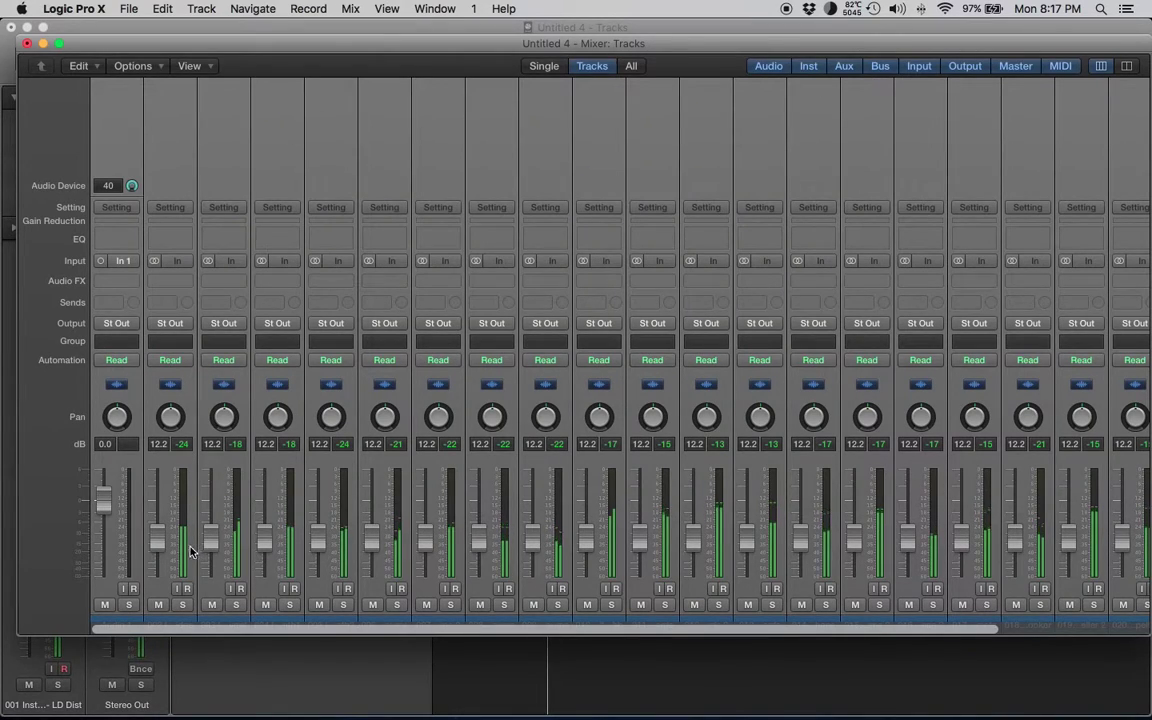
{"action": "left_click_drag", "start_coordinate": [154, 541], "coordinate": [156, 531]}
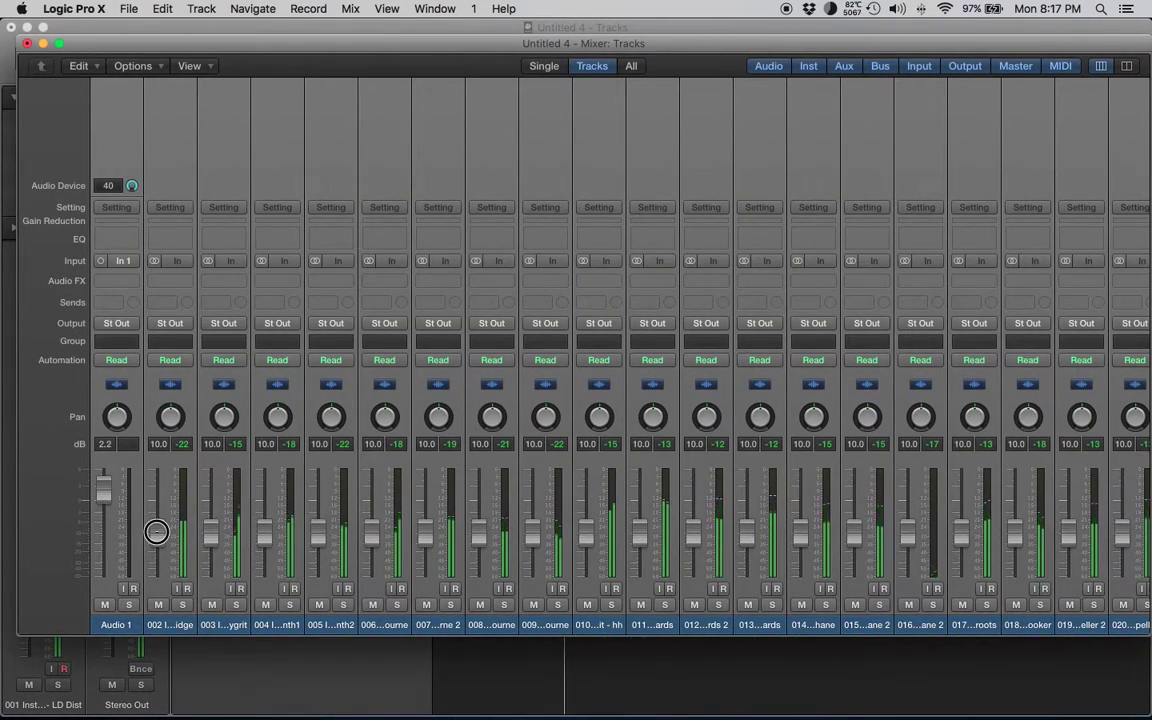
{"action": "left_click", "coordinate": [137, 565]}
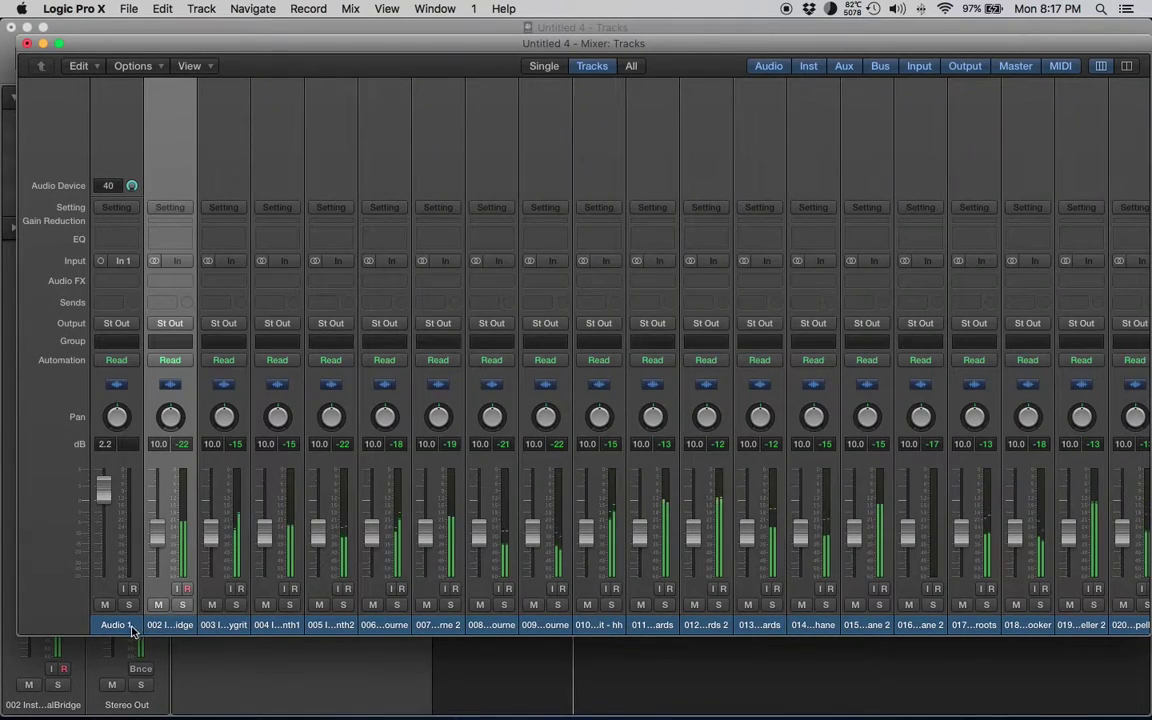
{"action": "left_click", "coordinate": [103, 490], "text": "alt"}
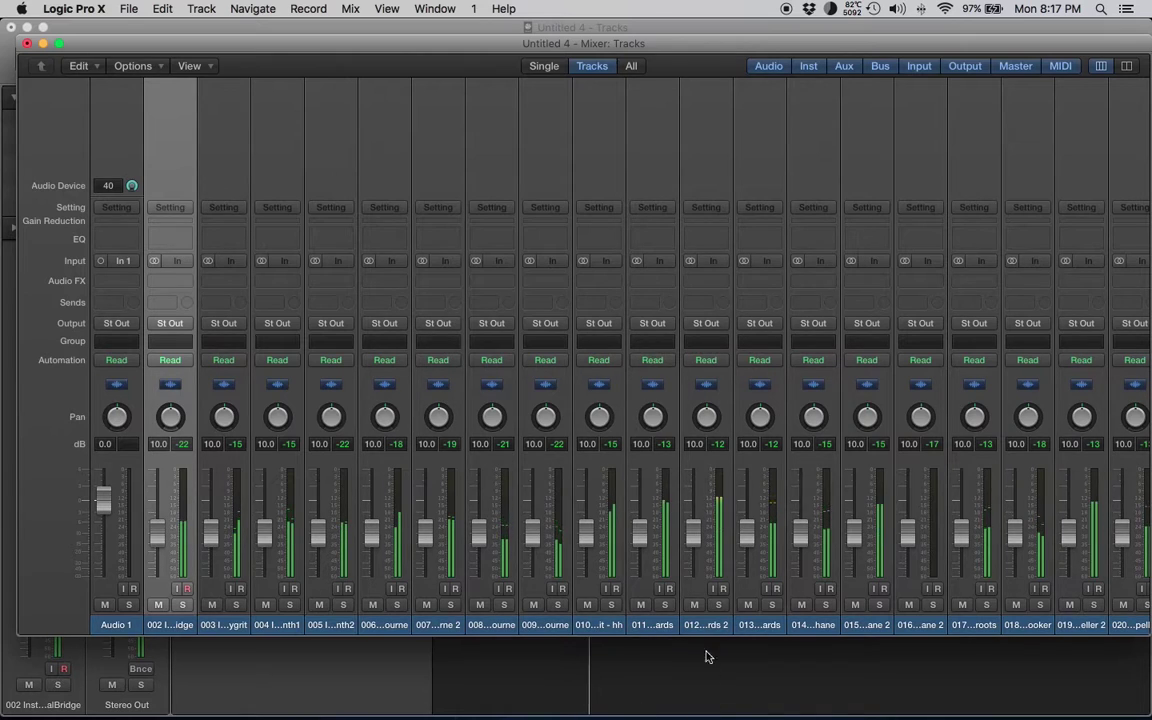
{"action": "scroll", "coordinate": [550, 506], "scroll_direction": "right", "scroll_amount": 5}
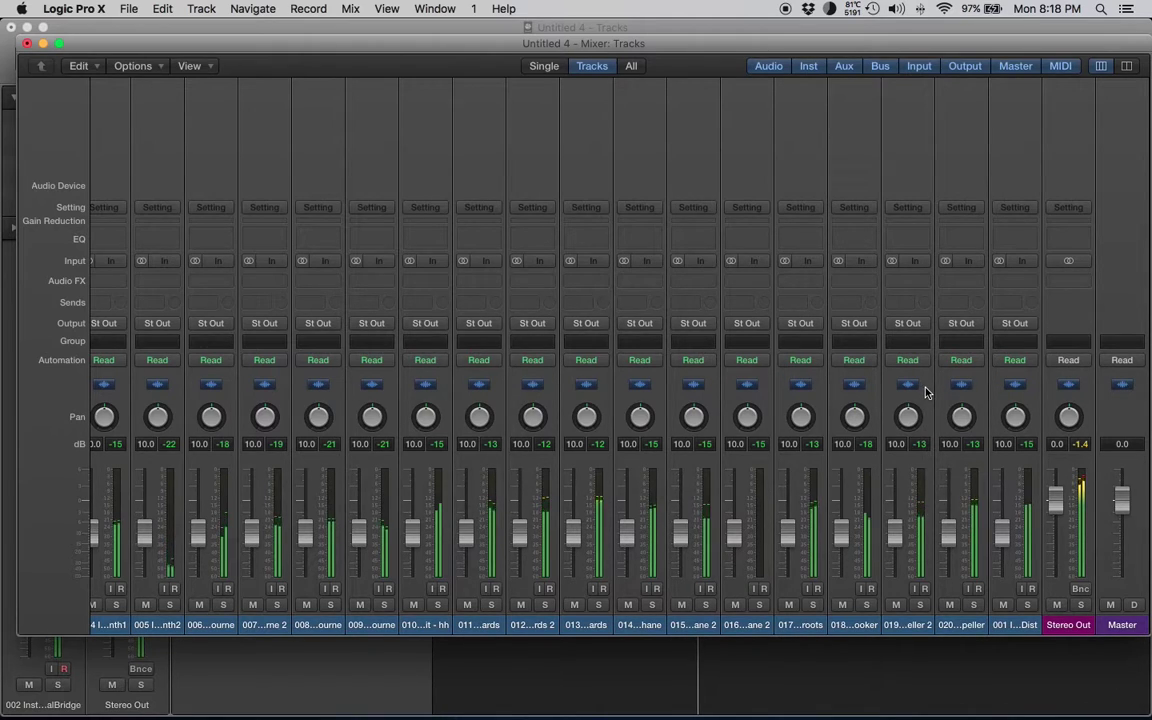
Step: Hide the mixer and stop playback
{"action": "key", "text": "super+w"}
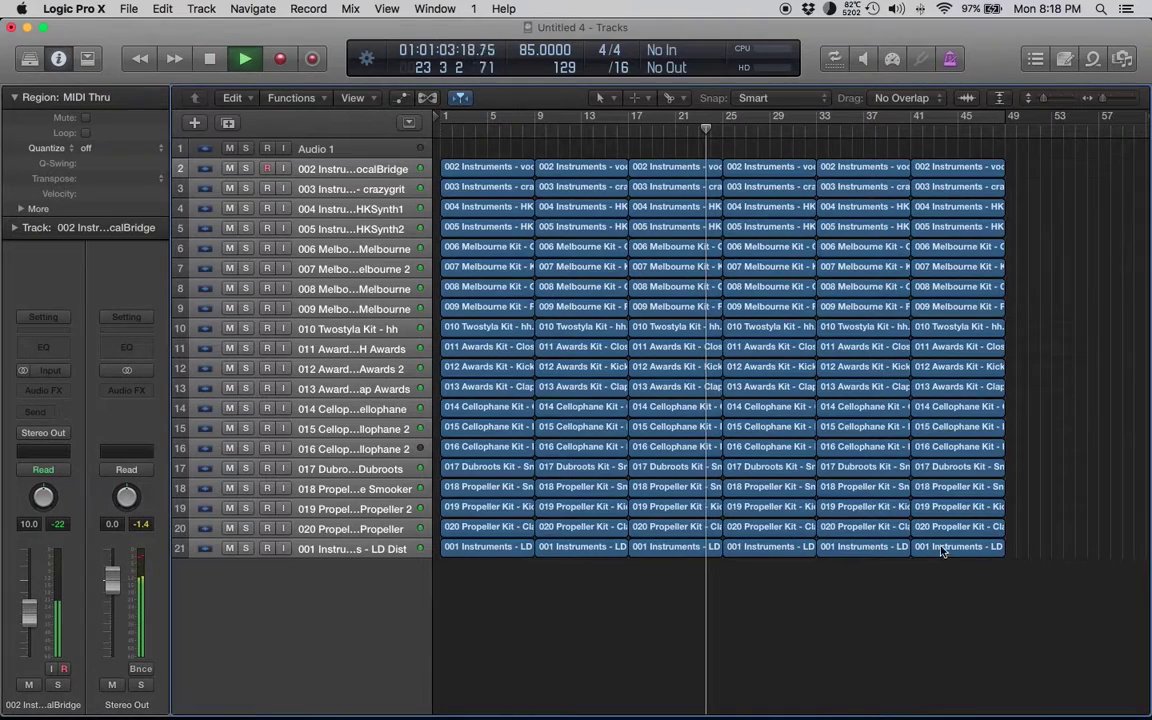
{"action": "key", "text": "space"}
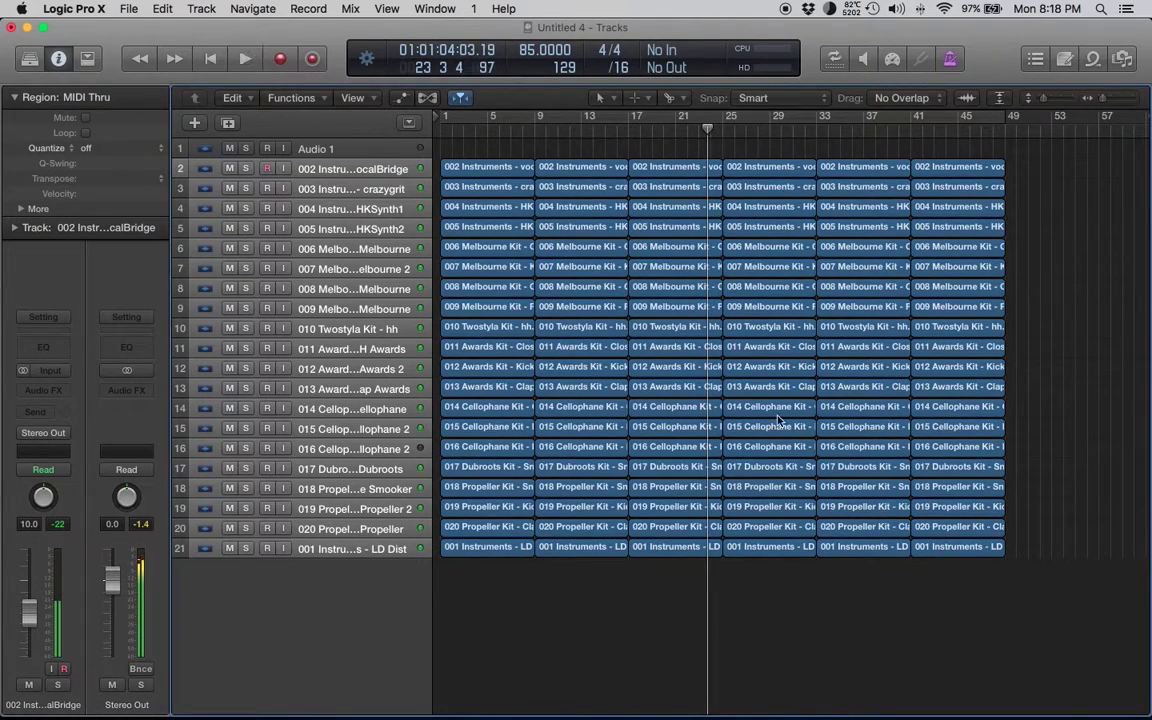
Step: Close the Untitled 4 project windows, discarding the unsaved changes
{"action": "left_click", "coordinate": [9, 27]}
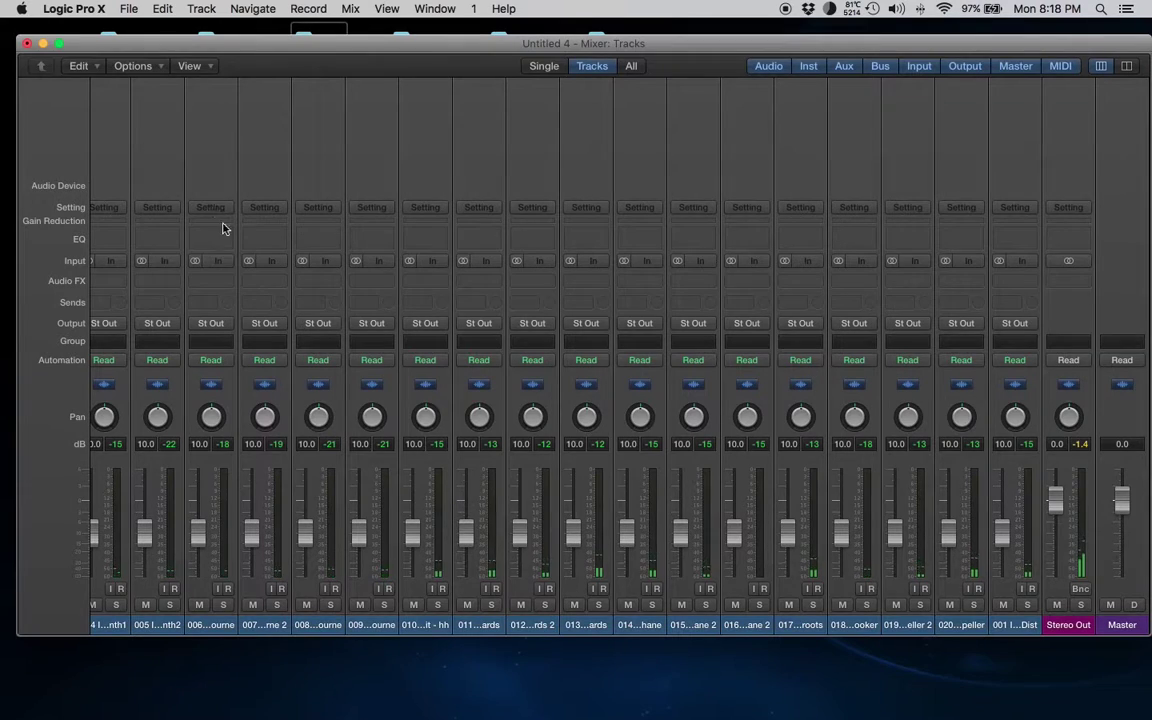
{"action": "left_click", "coordinate": [27, 43]}
{"action": "left_click", "coordinate": [490, 260]}
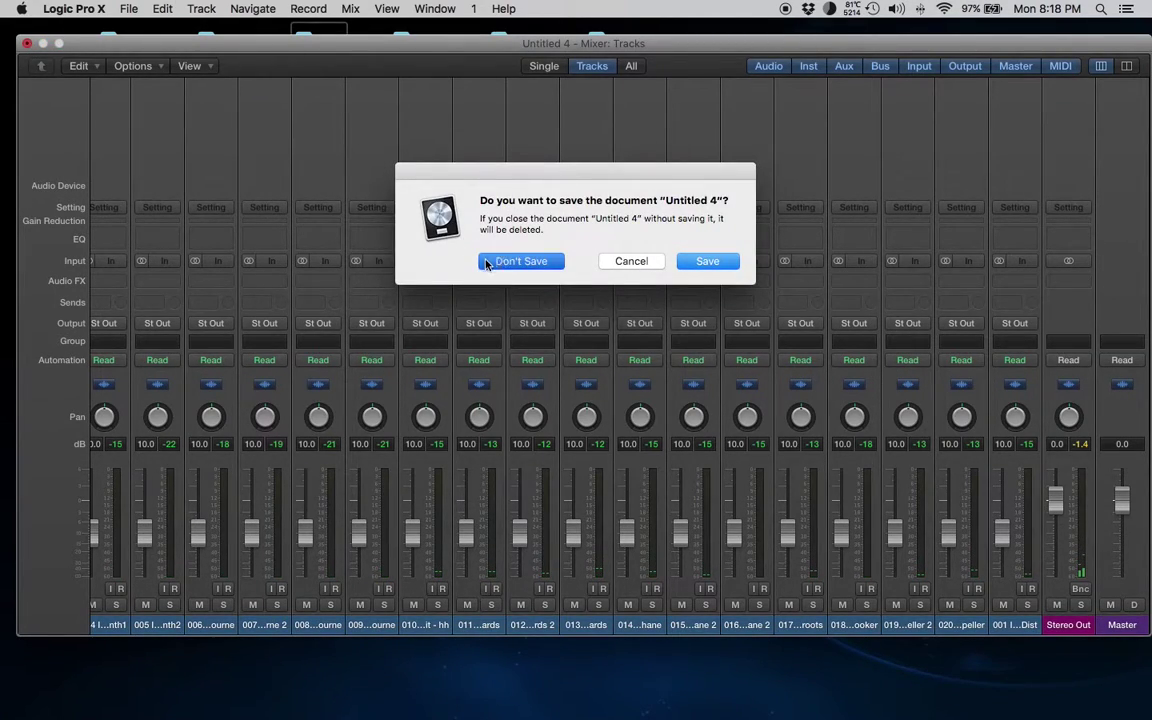
Step: Open the CrazyDubGeoff_Session project from its Finder folder
{"action": "left_click", "coordinate": [128, 8]}
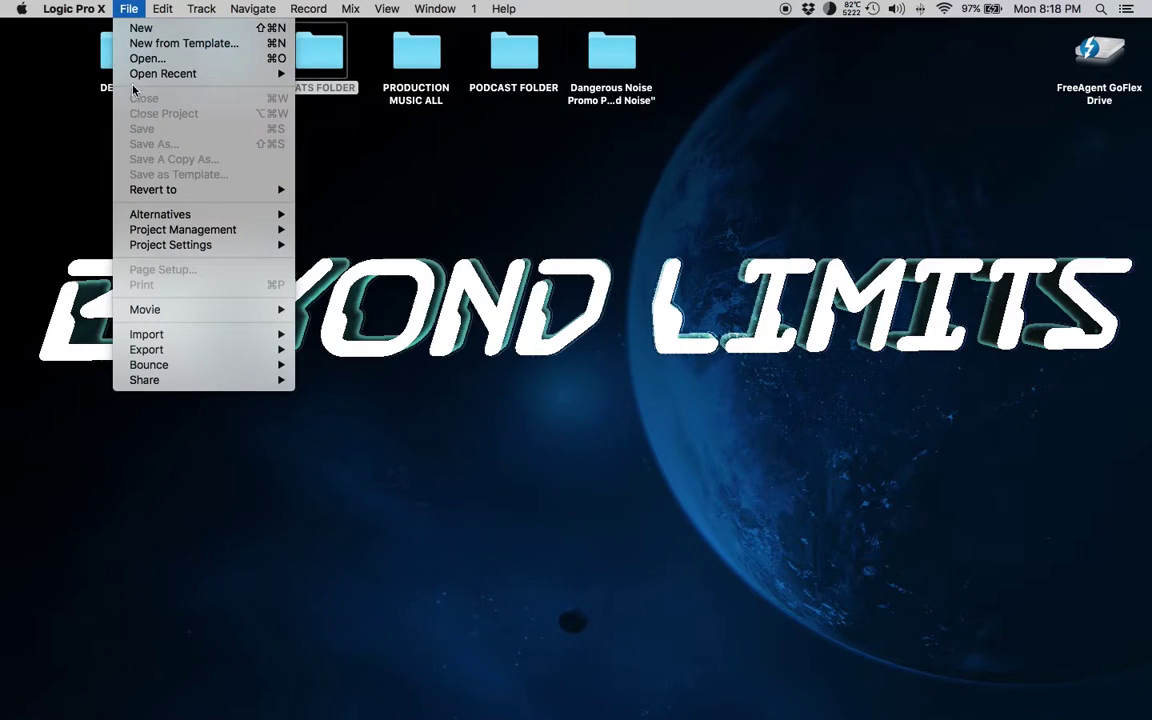
{"action": "mouse_move", "coordinate": [250, 73]}
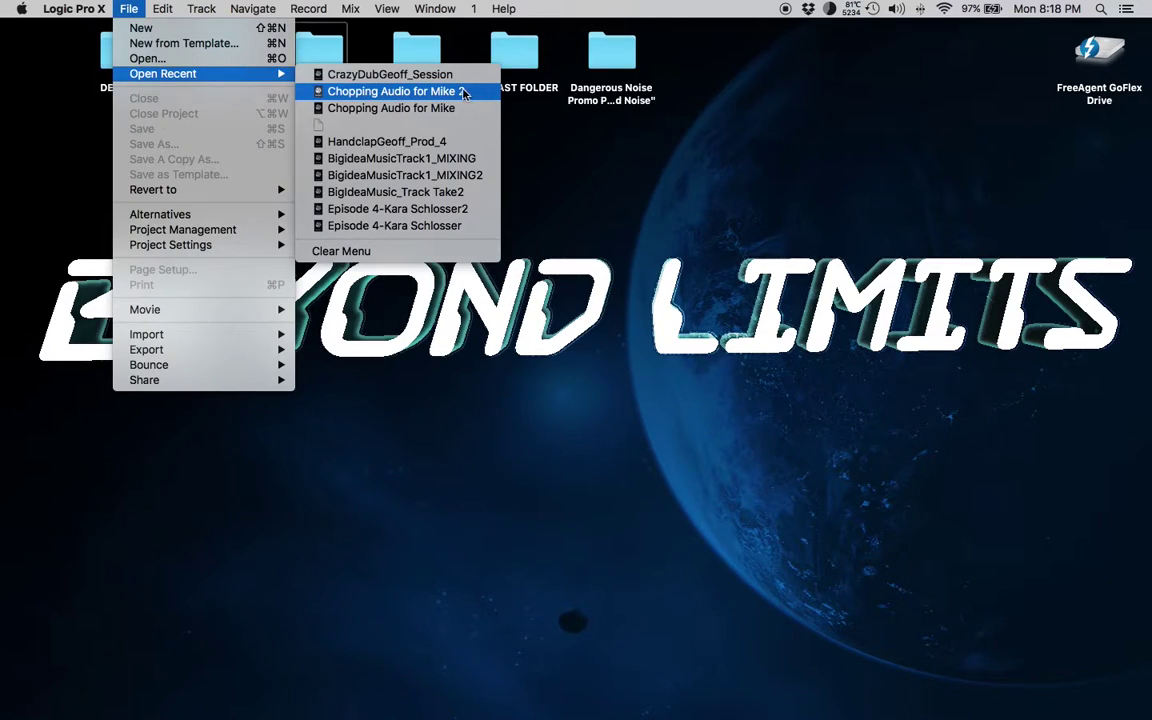
{"action": "left_click", "coordinate": [147, 58]}
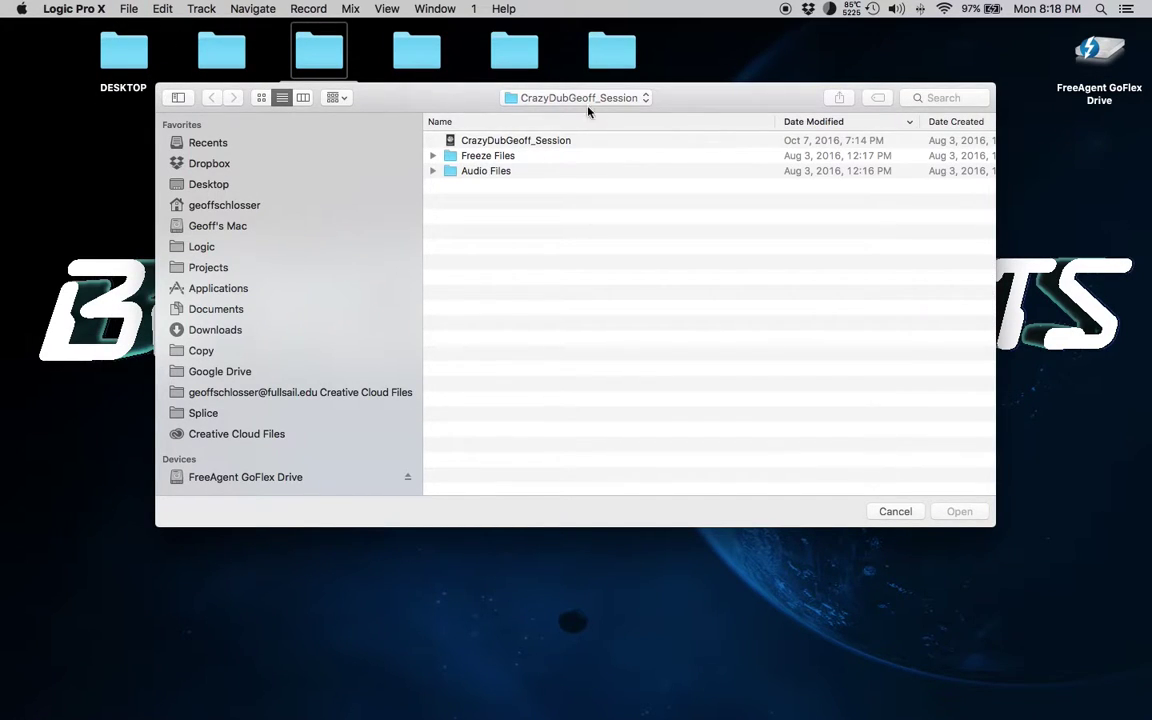
{"action": "left_click", "coordinate": [895, 511]}
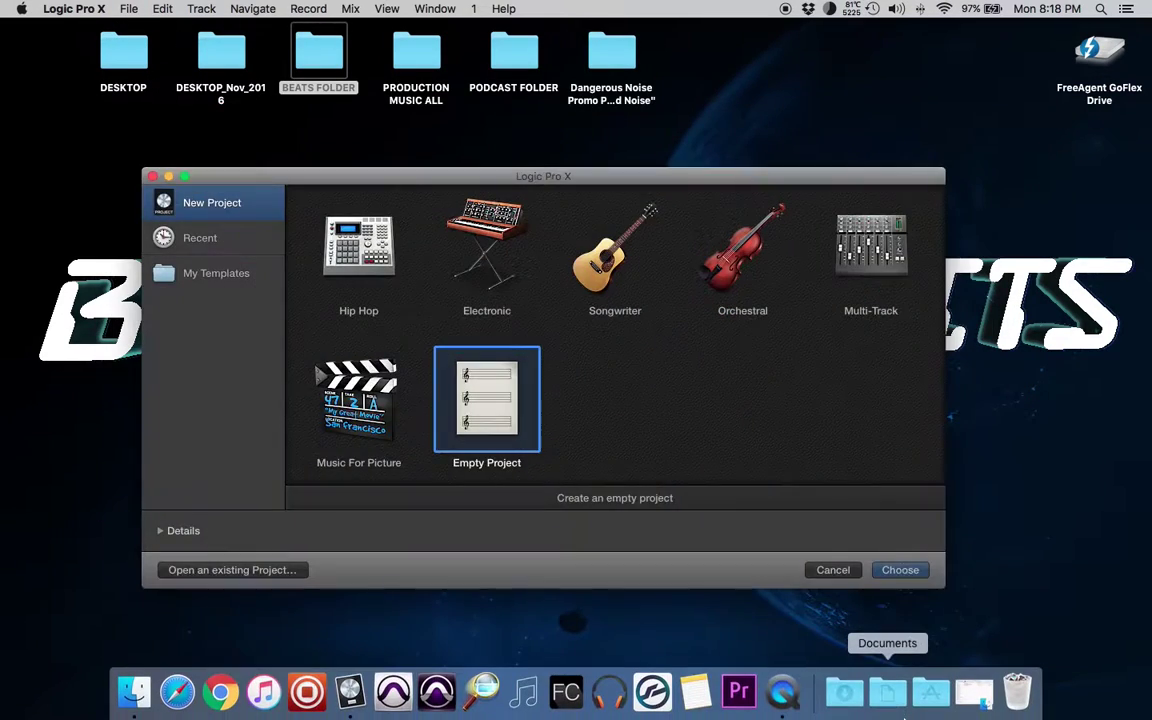
{"action": "left_click", "coordinate": [972, 690]}
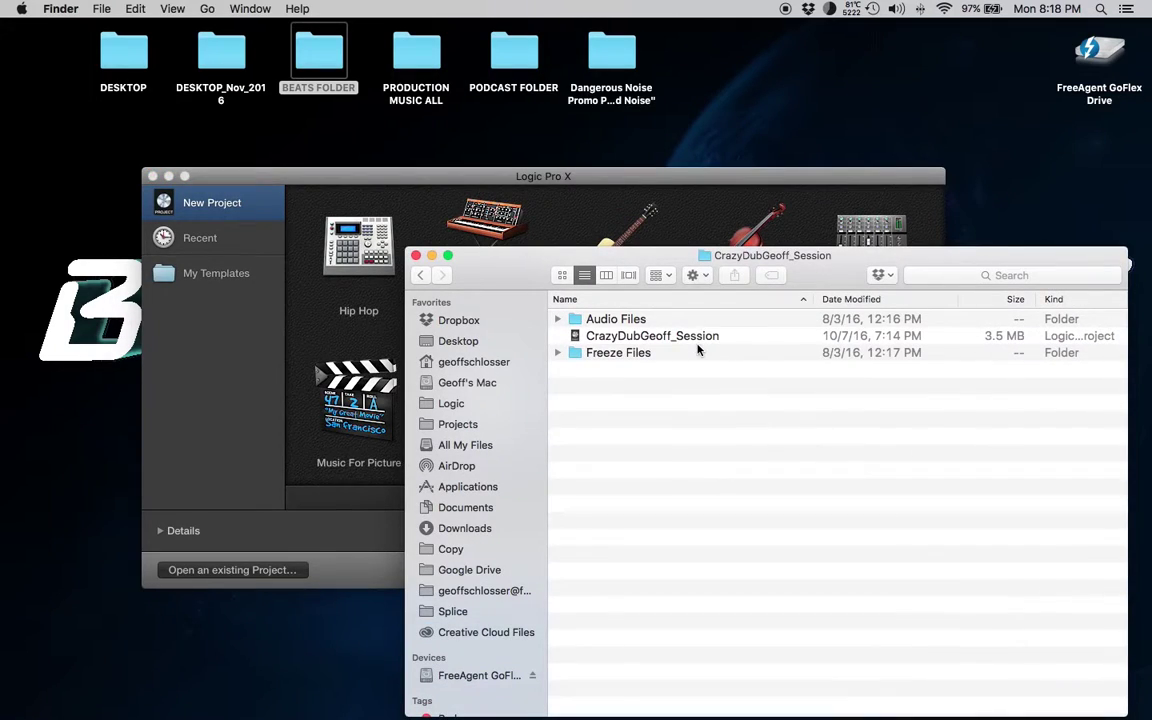
{"action": "double_click", "coordinate": [690, 337]}
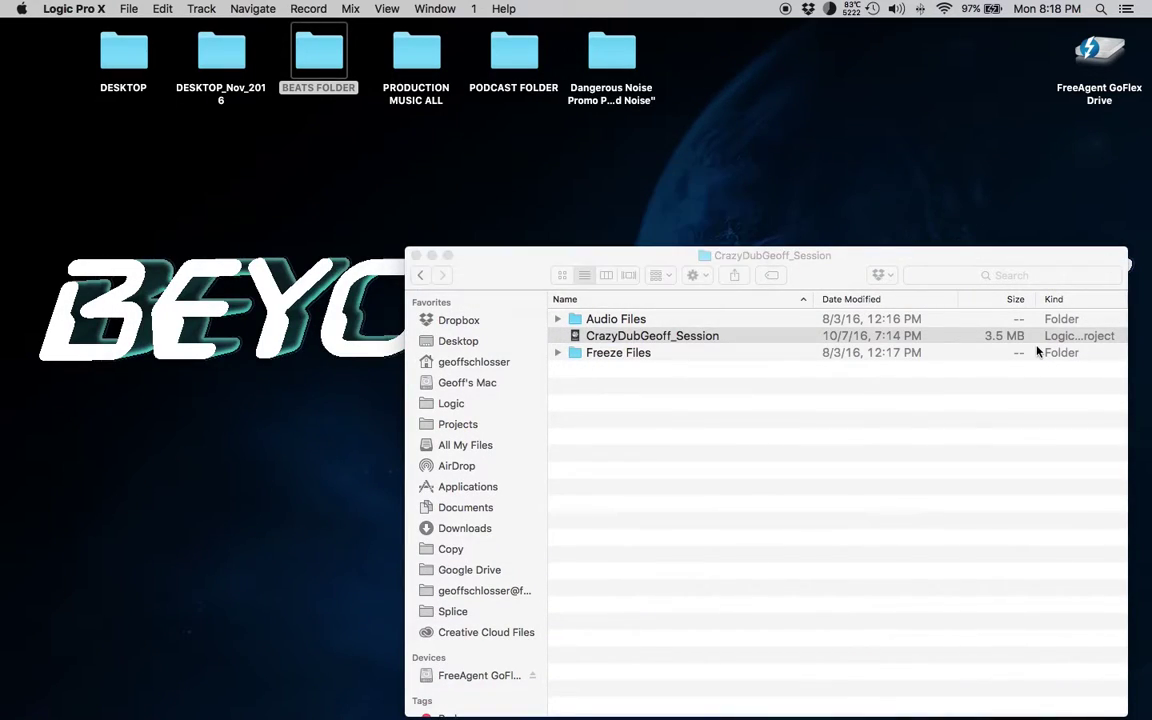
Step: Zoom out, then expand the DRUMS folder to inspect its sub-tracks and collapse it
{"action": "key", "text": "super+Left"}
{"action": "key", "text": "super+Left"}
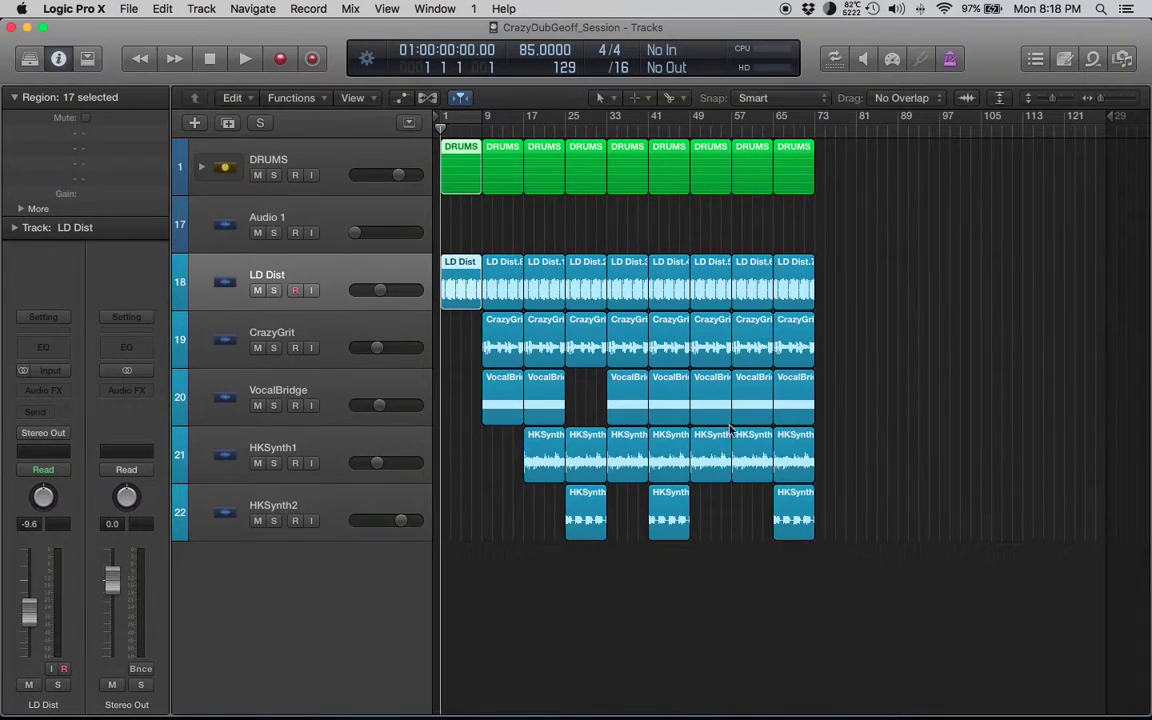
{"action": "left_click", "coordinate": [203, 167]}
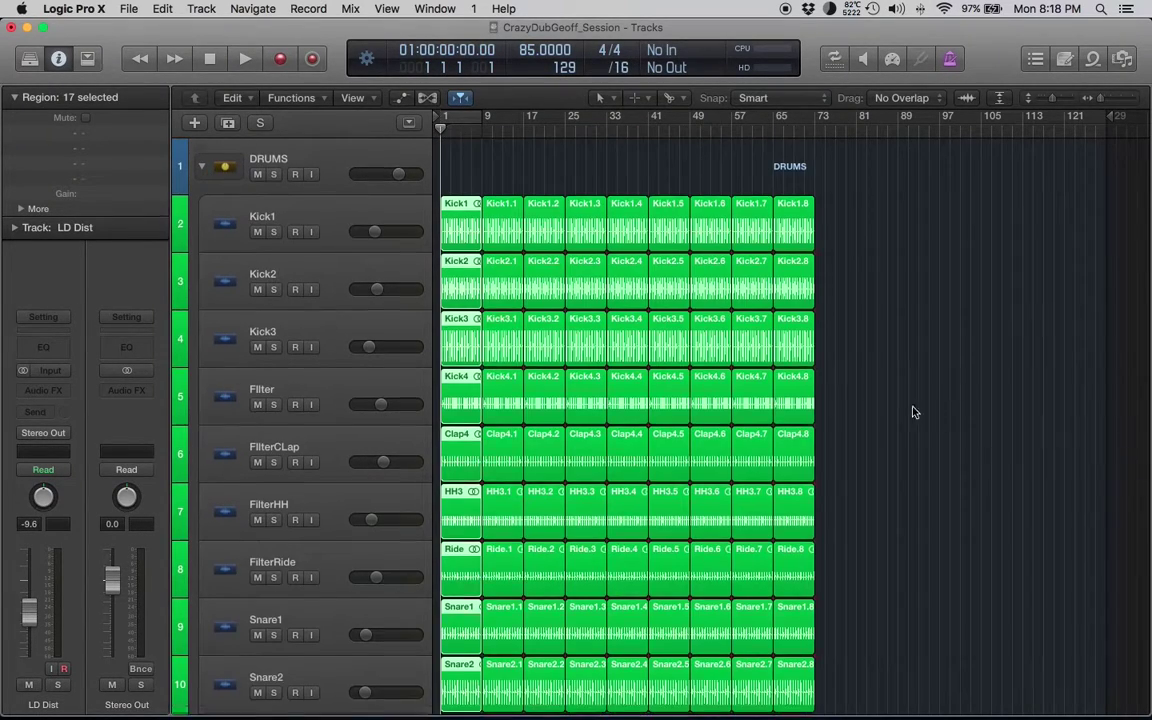
{"action": "scroll", "coordinate": [836, 401], "scroll_direction": "down", "scroll_amount": 5}
{"action": "scroll", "coordinate": [913, 501], "scroll_direction": "down", "scroll_amount": 2}
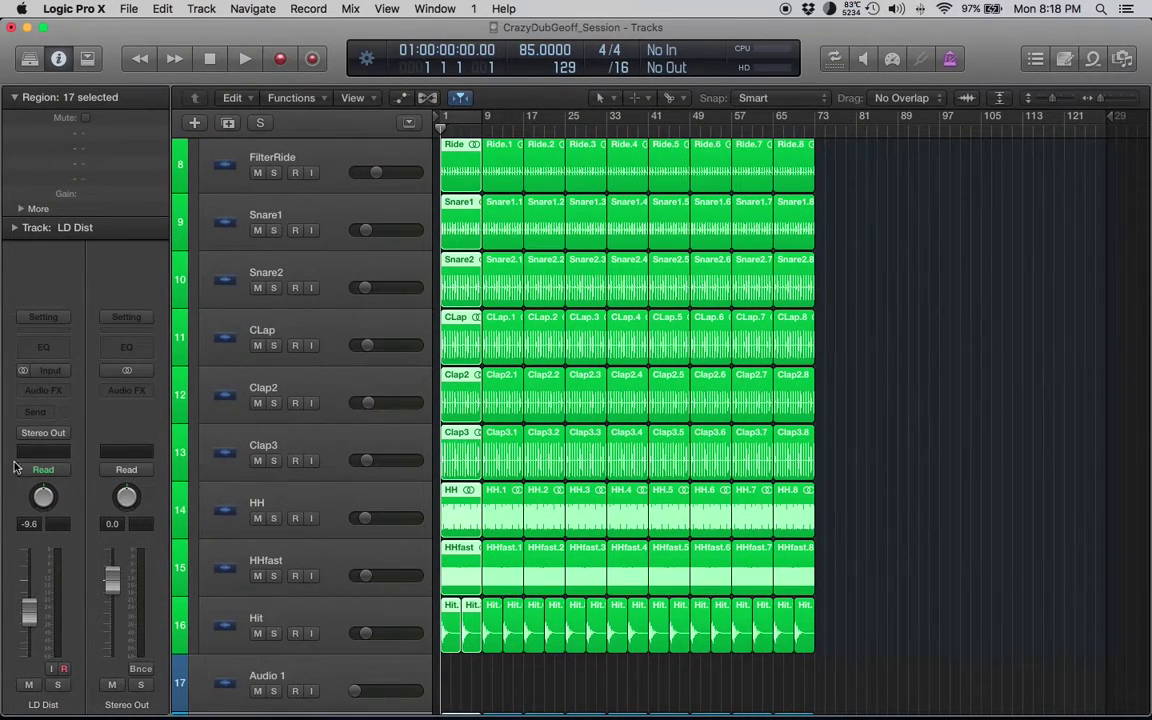
{"action": "scroll", "coordinate": [418, 521], "scroll_direction": "up", "scroll_amount": 8}
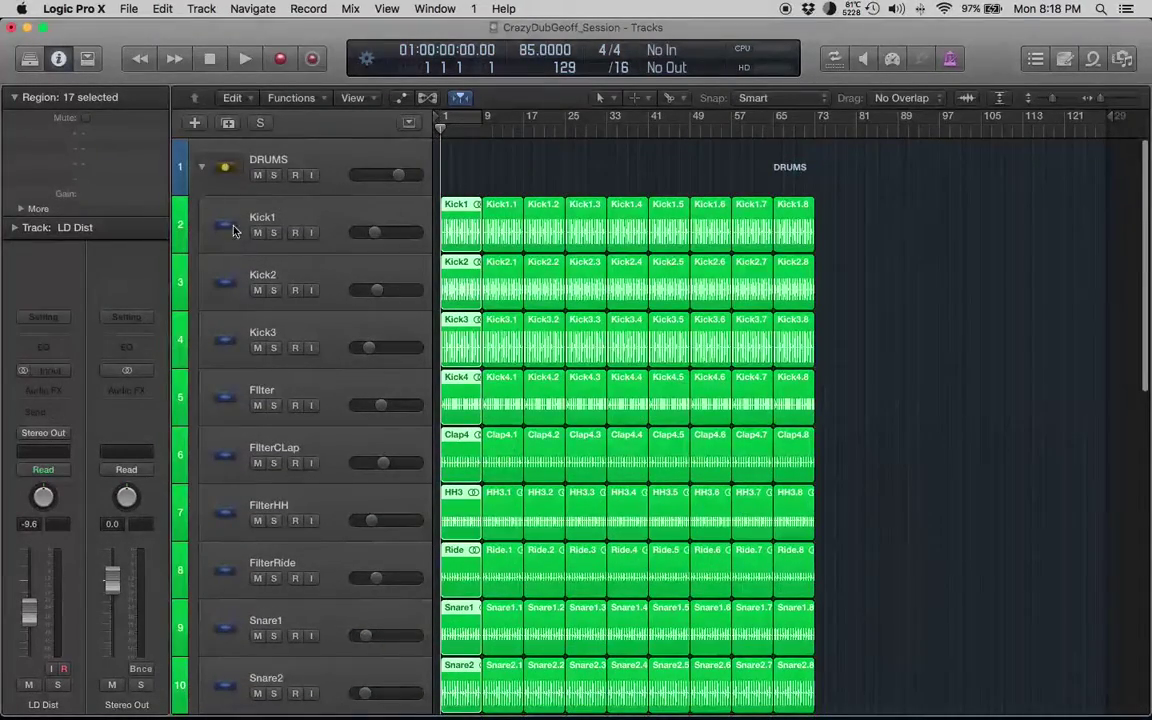
{"action": "left_click", "coordinate": [200, 166]}
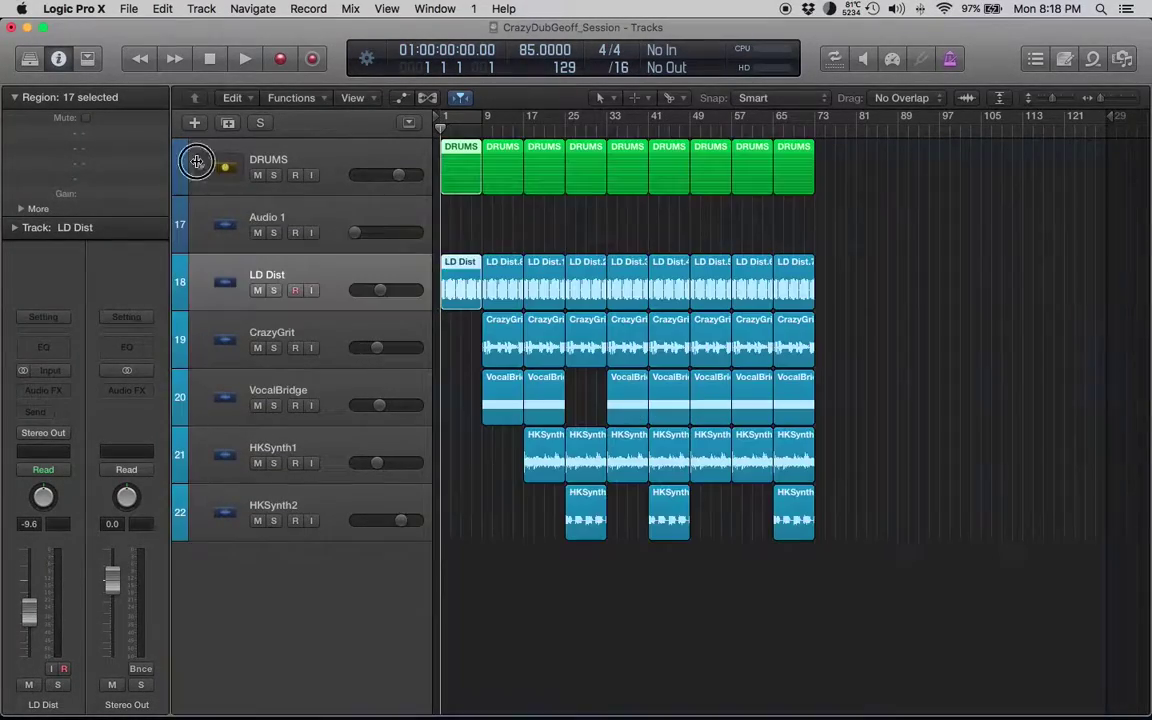
Step: Return to the Logic project window and show the session's mixer
{"action": "key", "text": "ctrl+Up"}
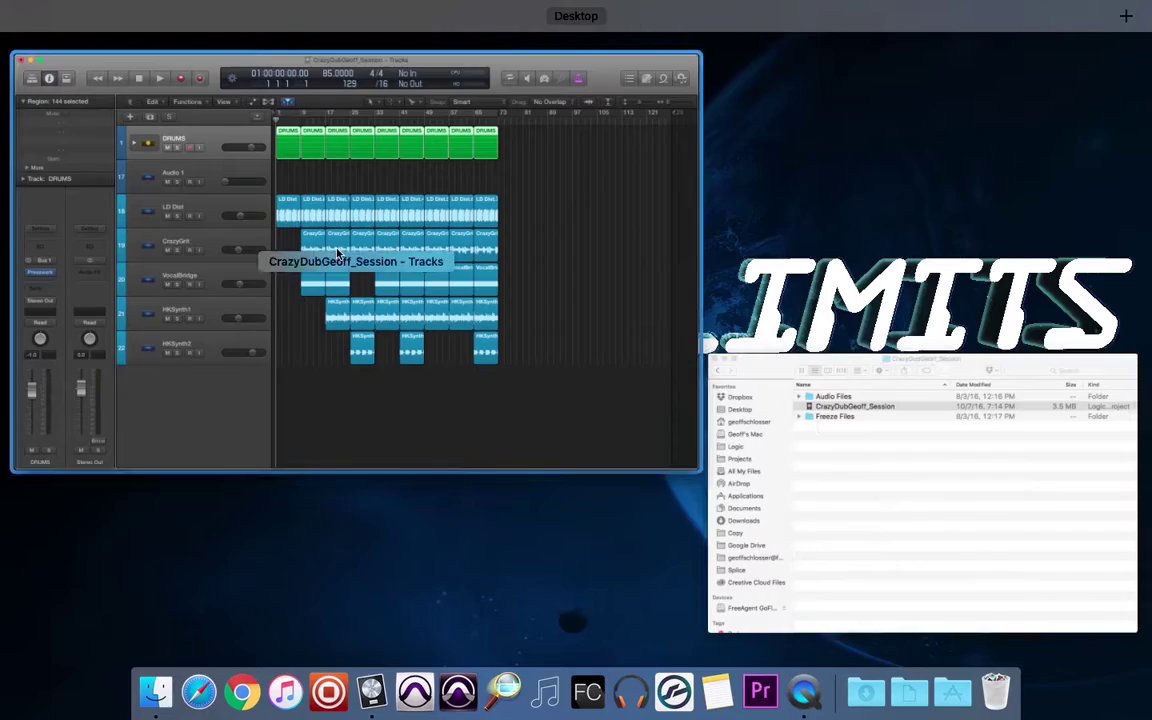
{"action": "left_click", "coordinate": [373, 257]}
{"action": "key", "text": "super+2"}
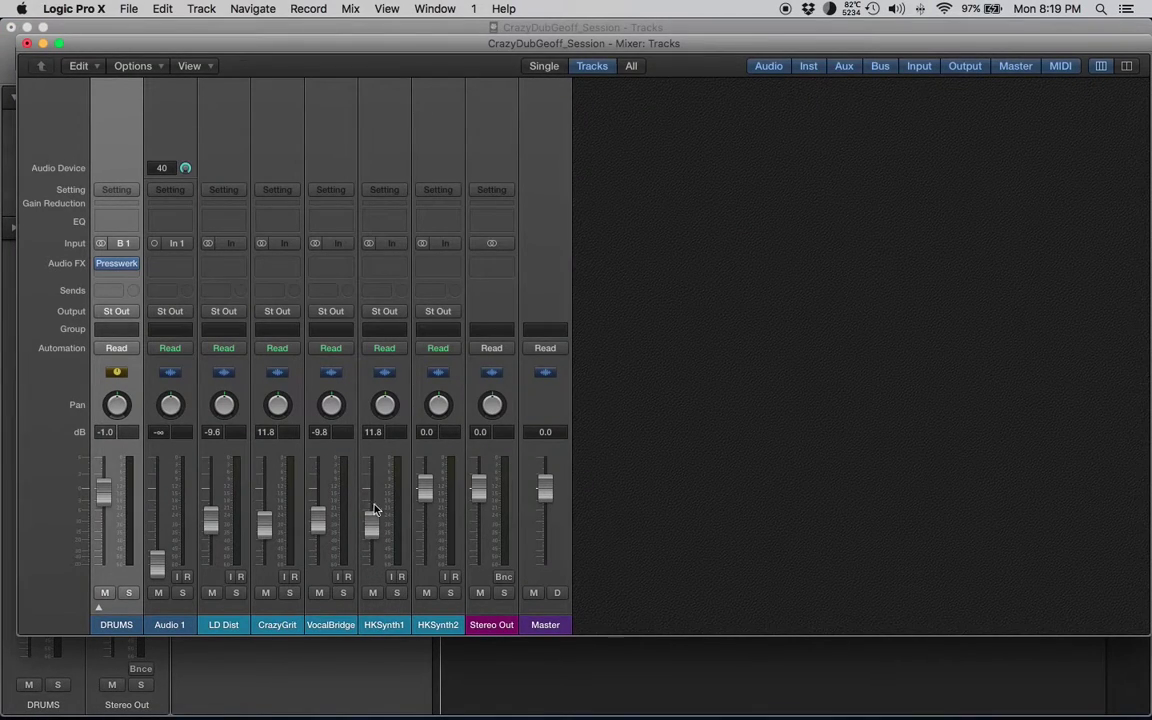
Step: Expand the DRUMS sub-track channels in the mixer, then hide it and start session playback
{"action": "left_click", "coordinate": [100, 607]}
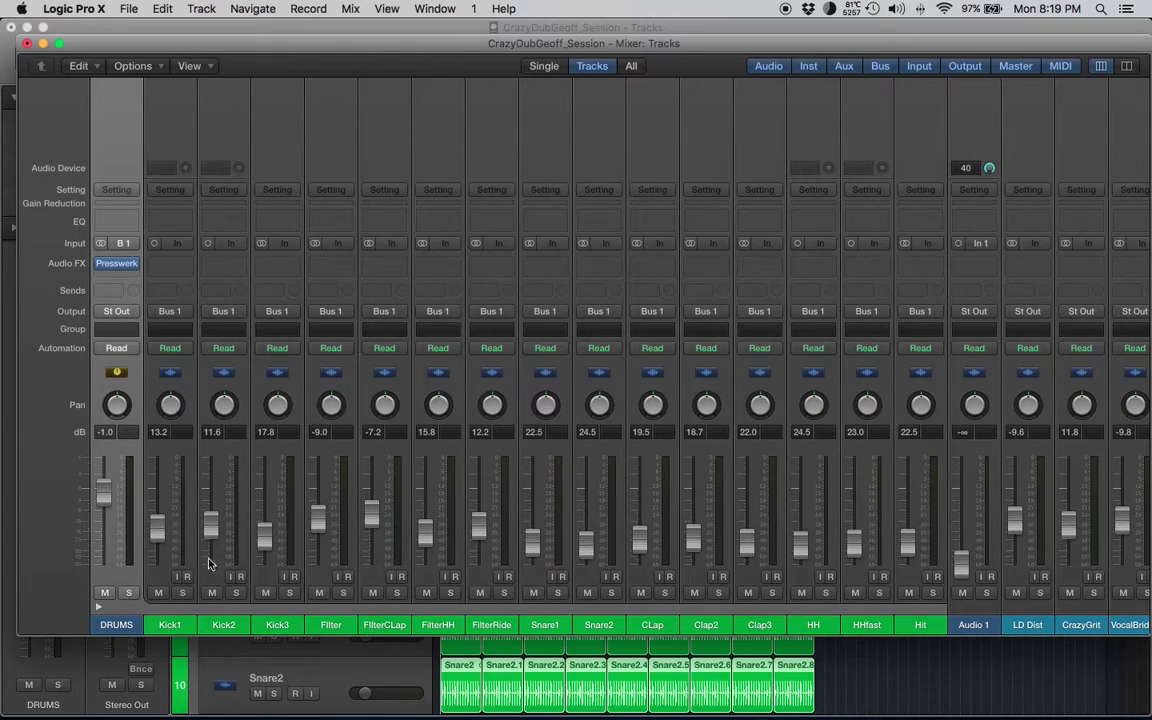
{"action": "scroll", "coordinate": [772, 538], "scroll_direction": "right", "scroll_amount": 5}
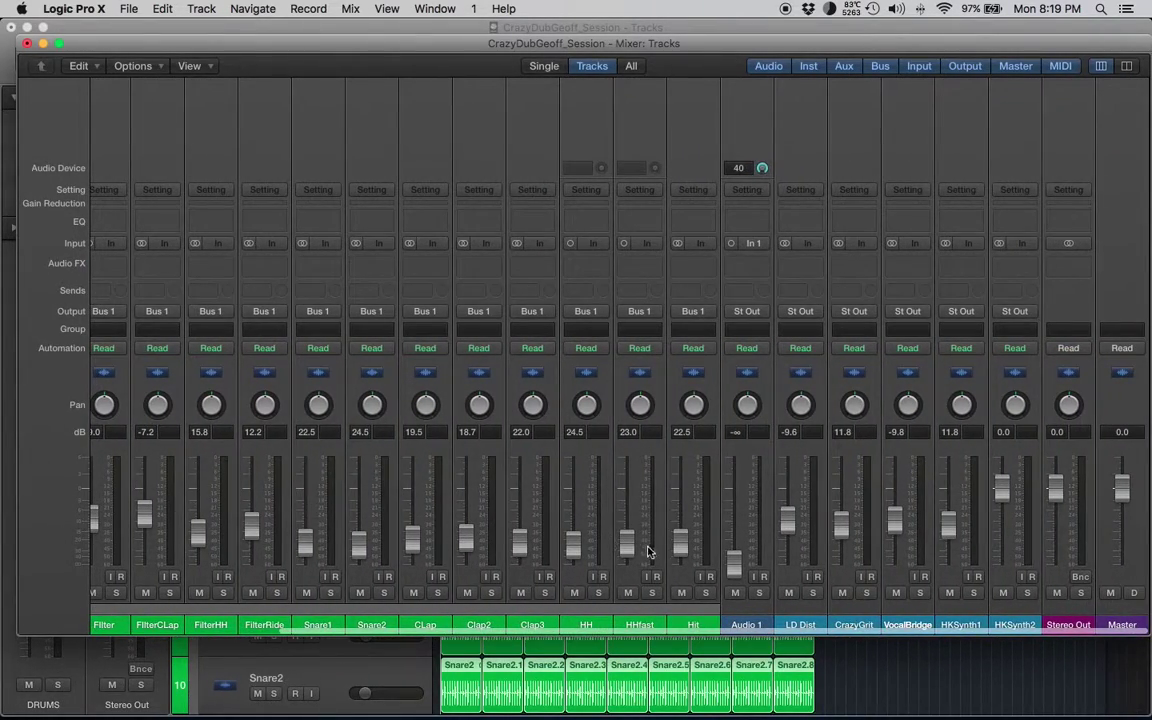
{"action": "key", "text": "super+w"}
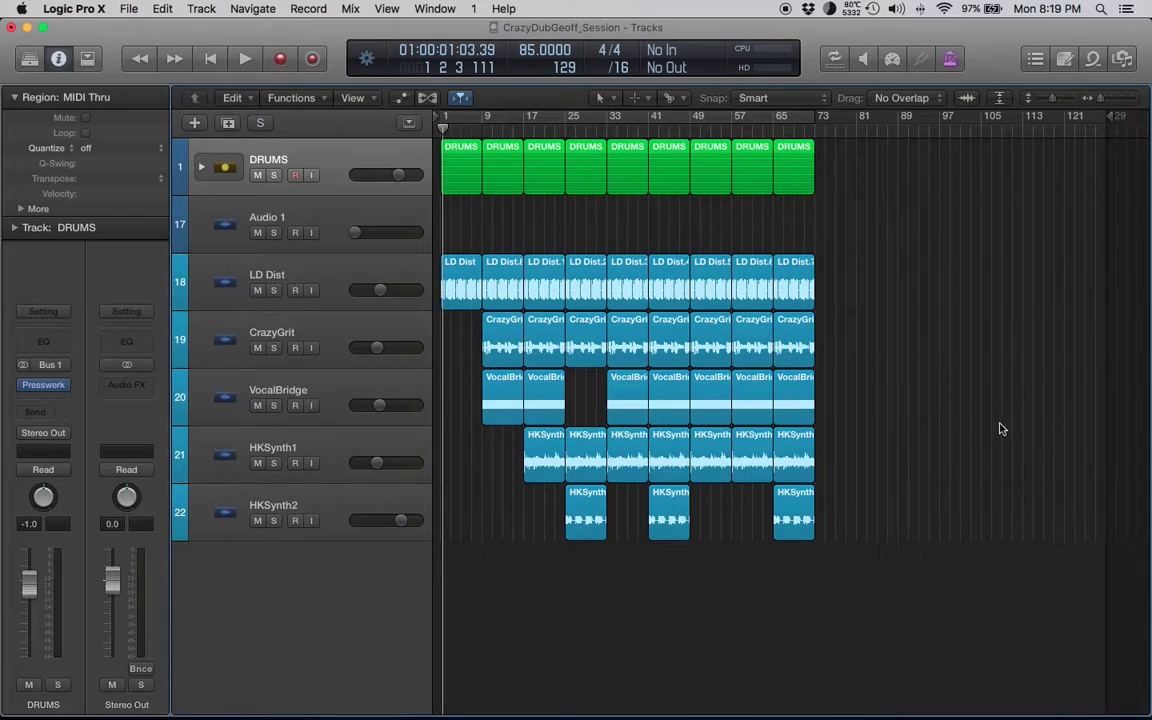
{"action": "key", "text": "space"}
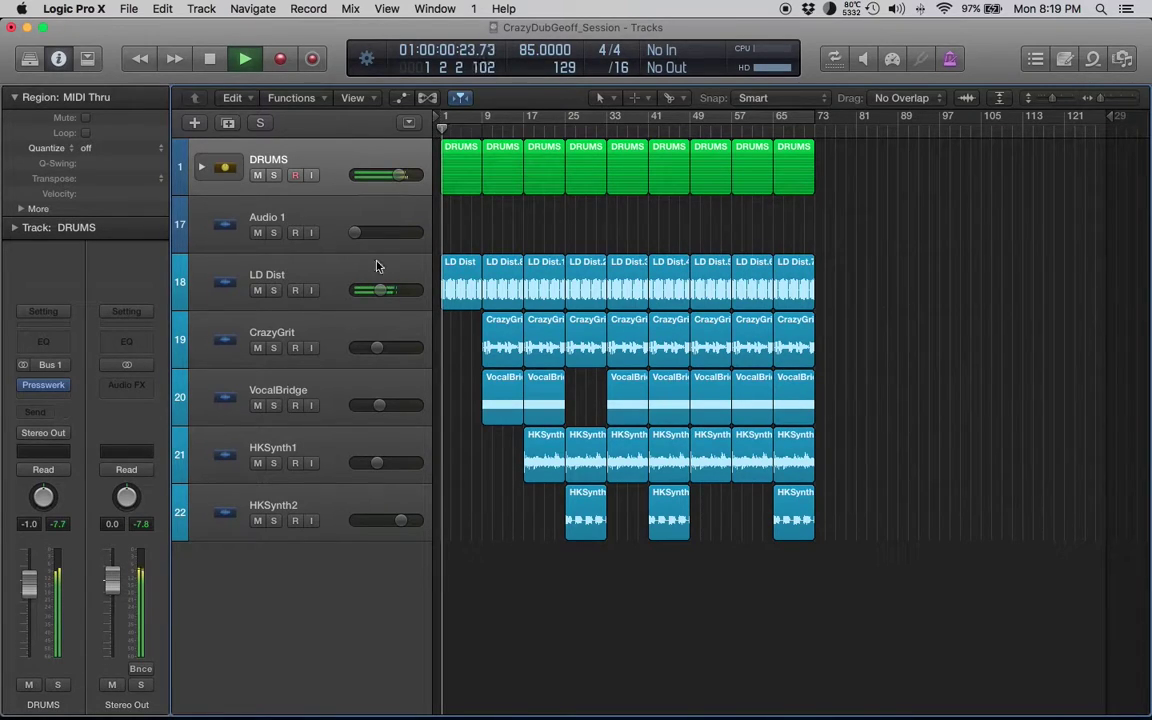